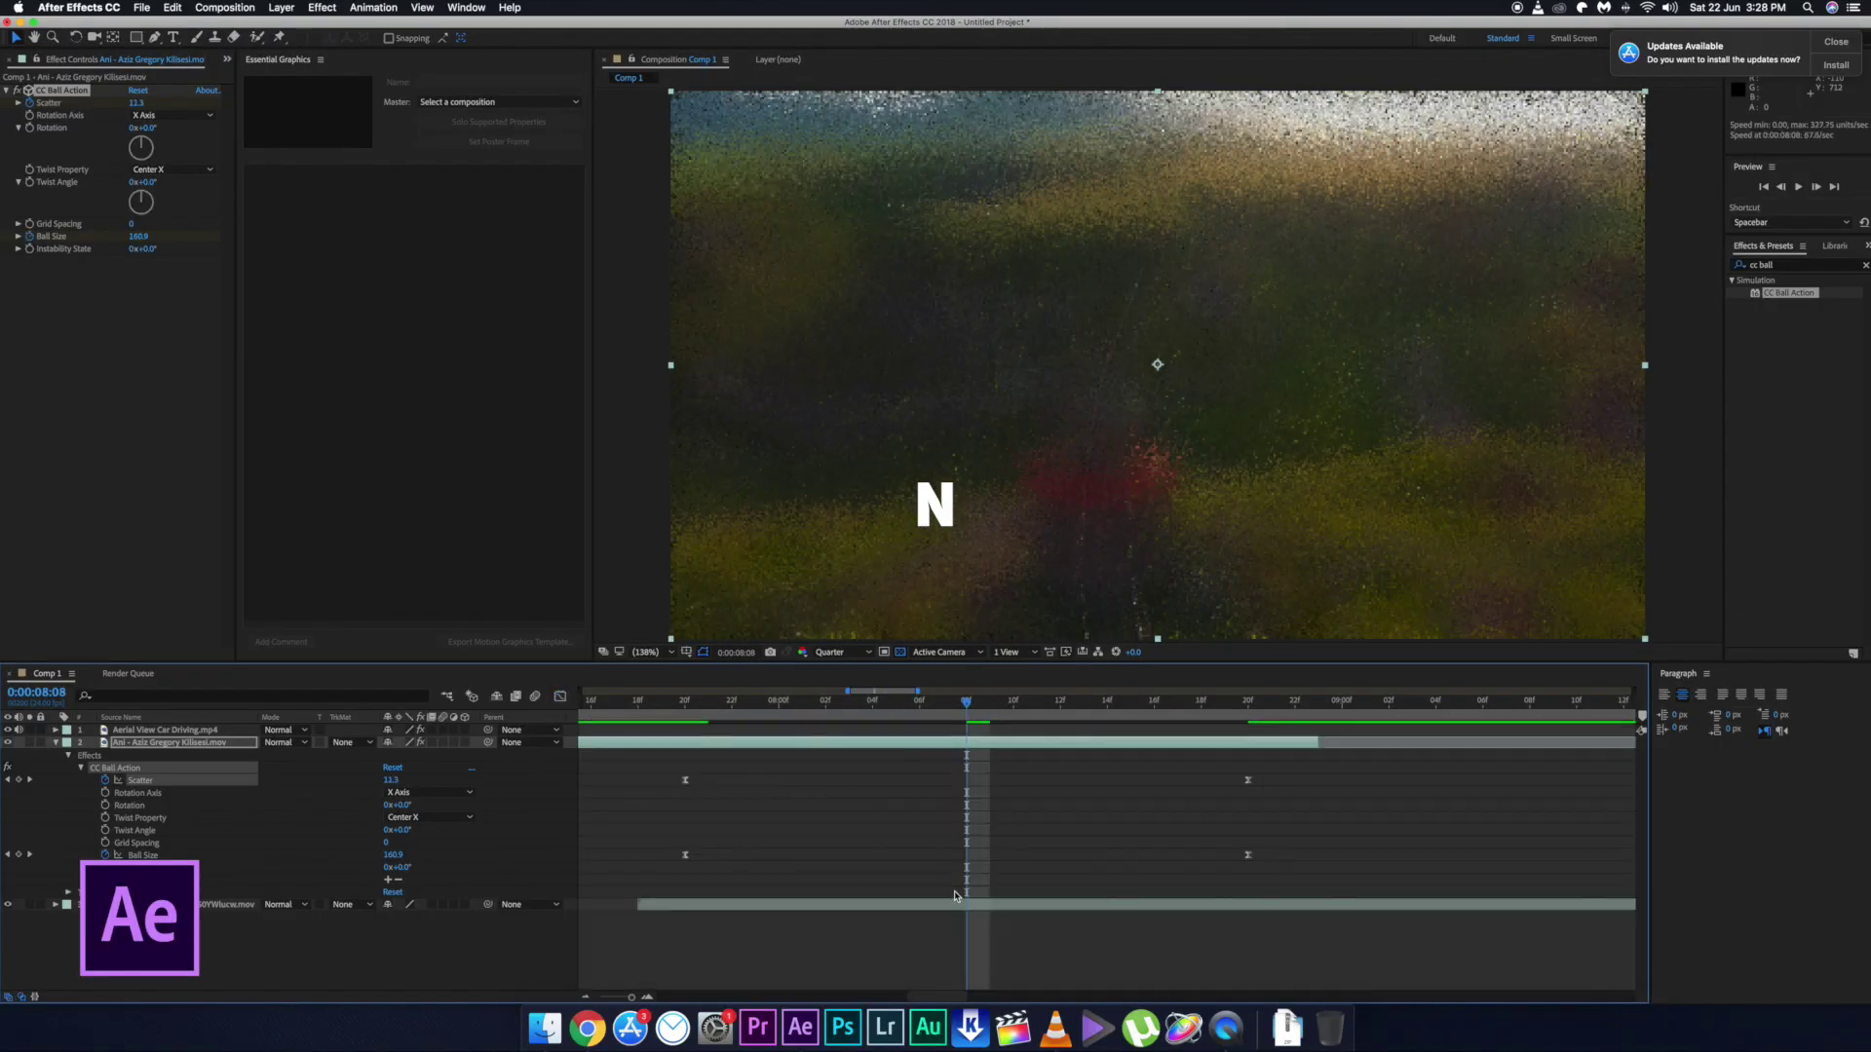
Step: Preview the finished ball-scatter transition, then zoom the timeline out to show all three clips
left_click(685, 856)
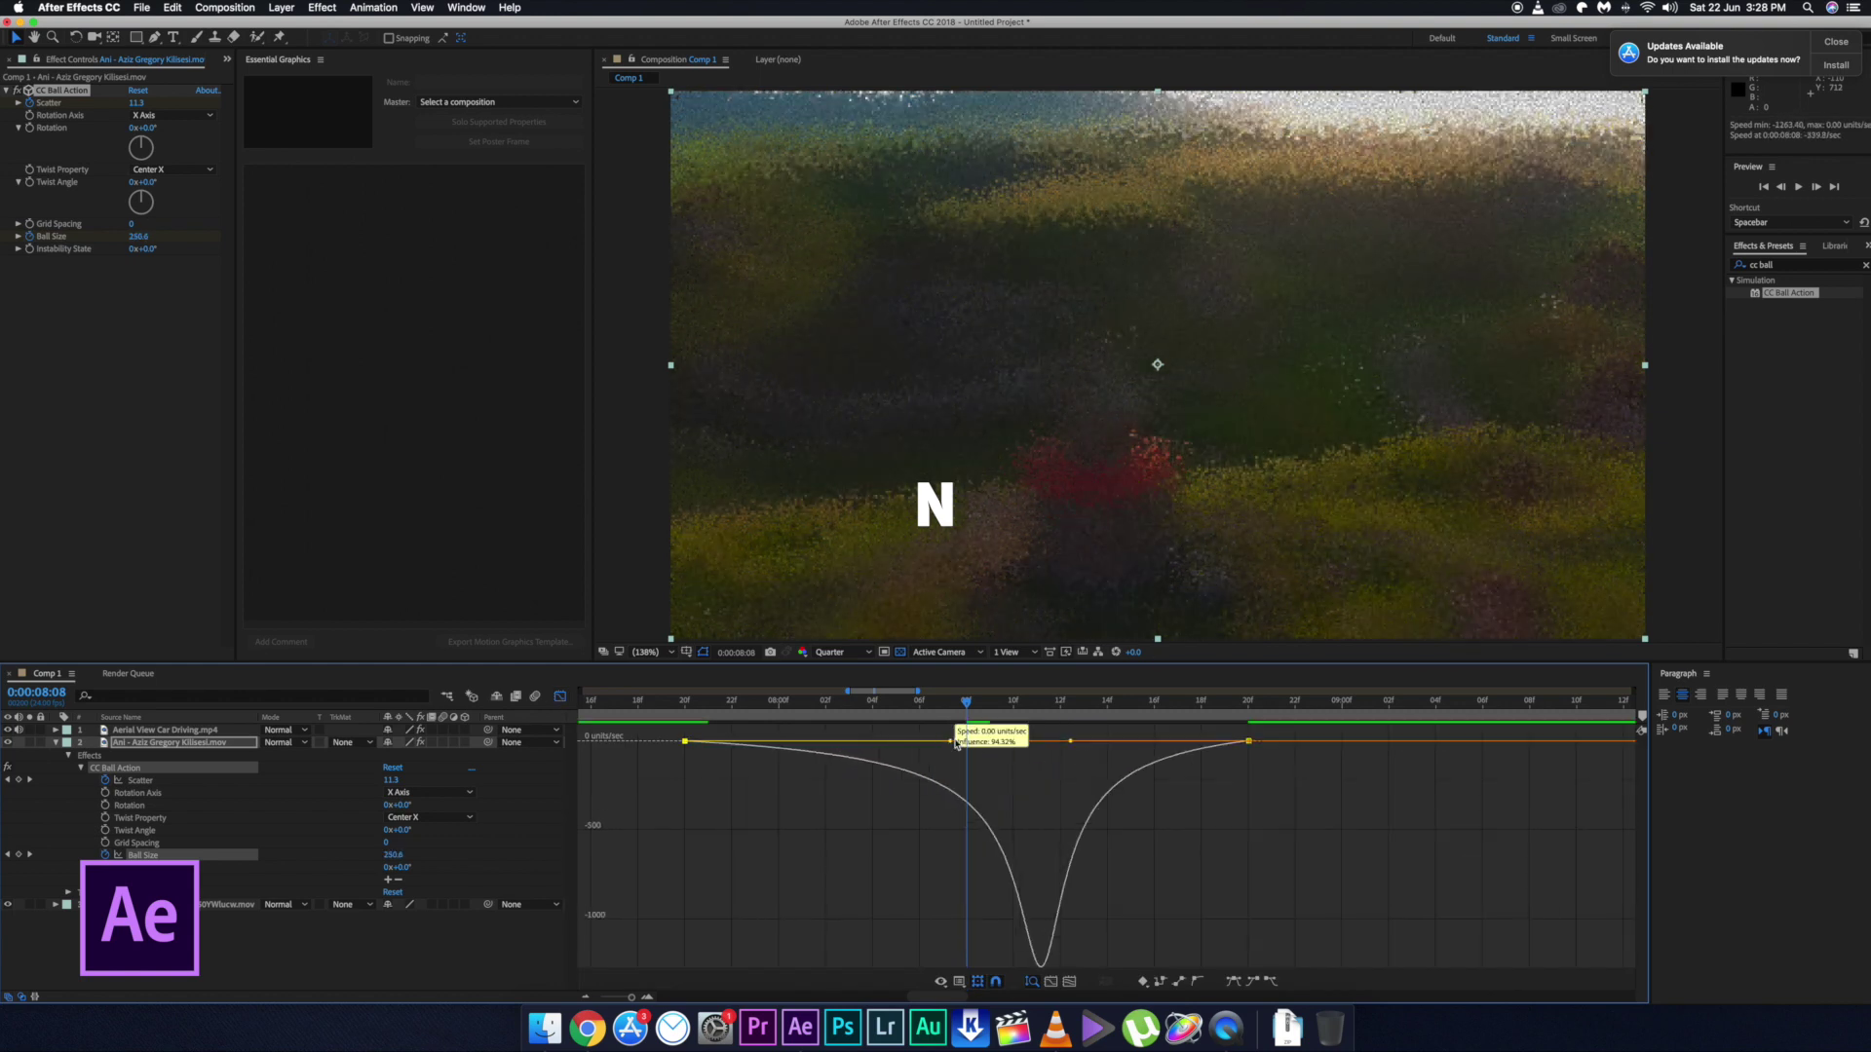
left_click(560, 697)
key("space")
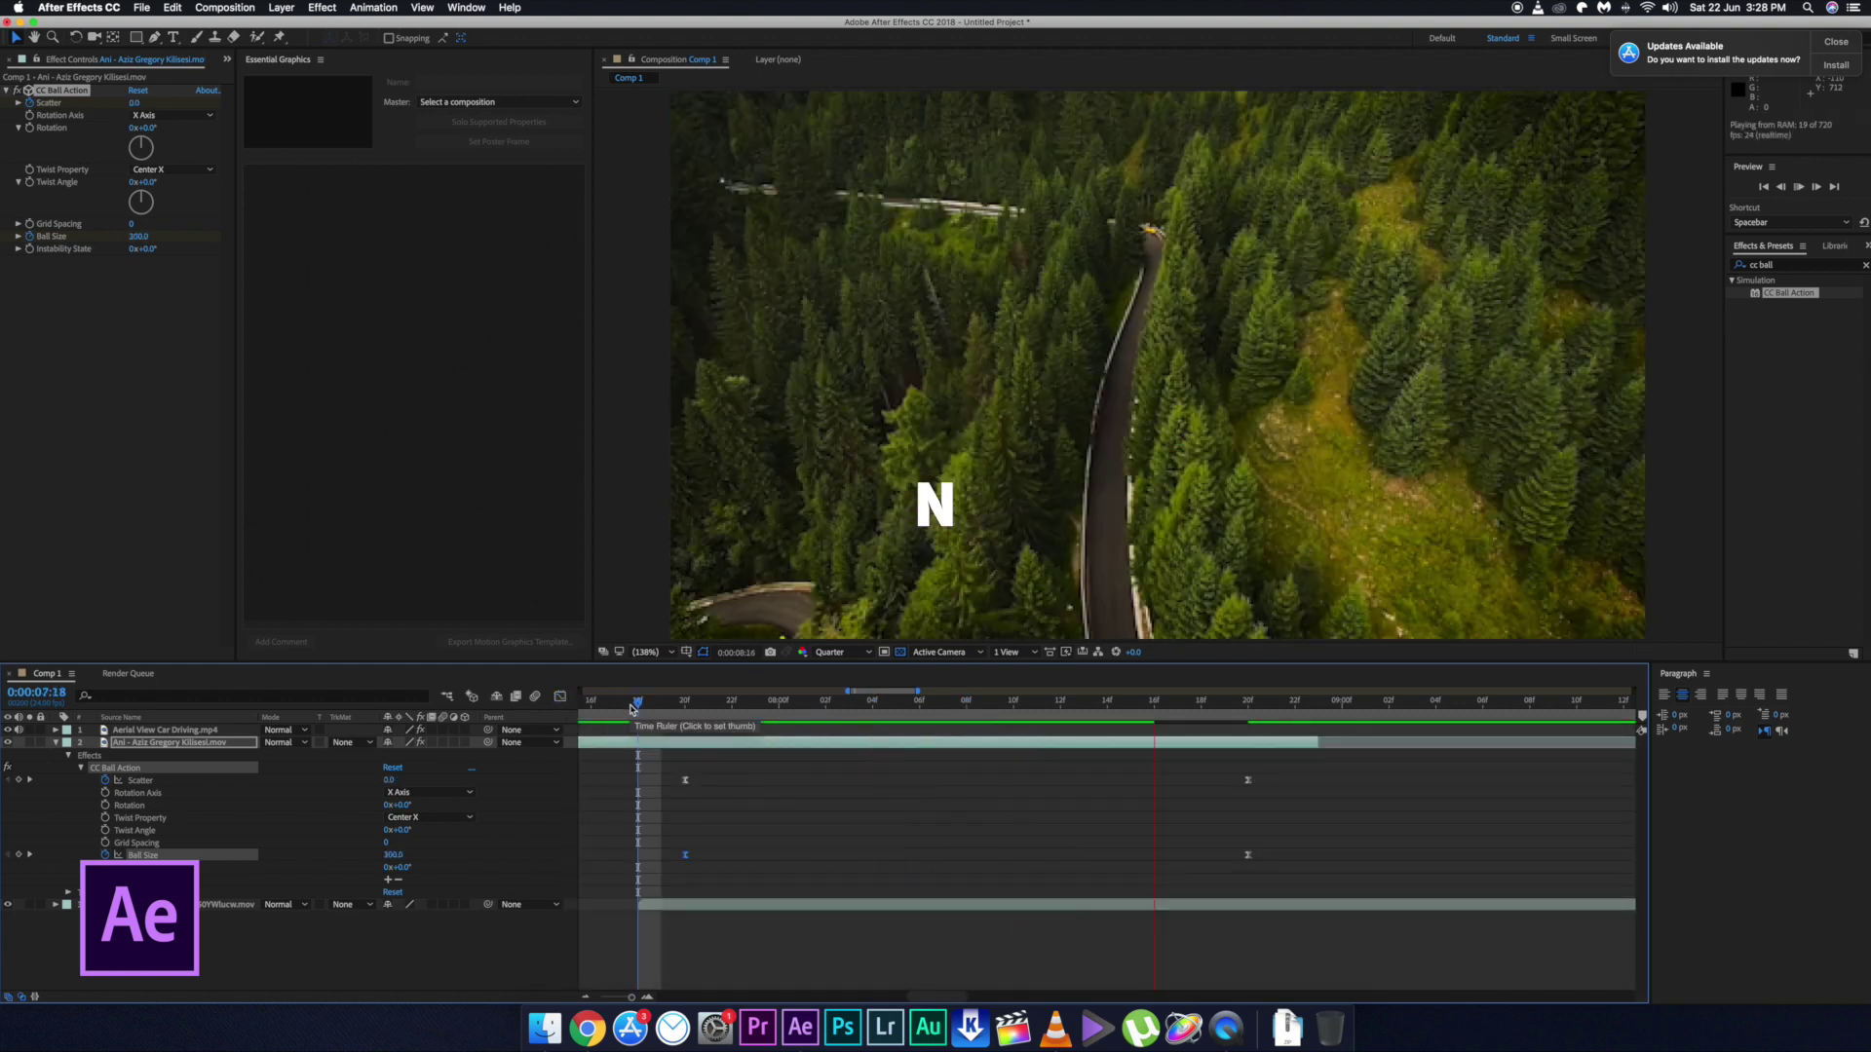
left_click_drag(631, 997, 606, 997)
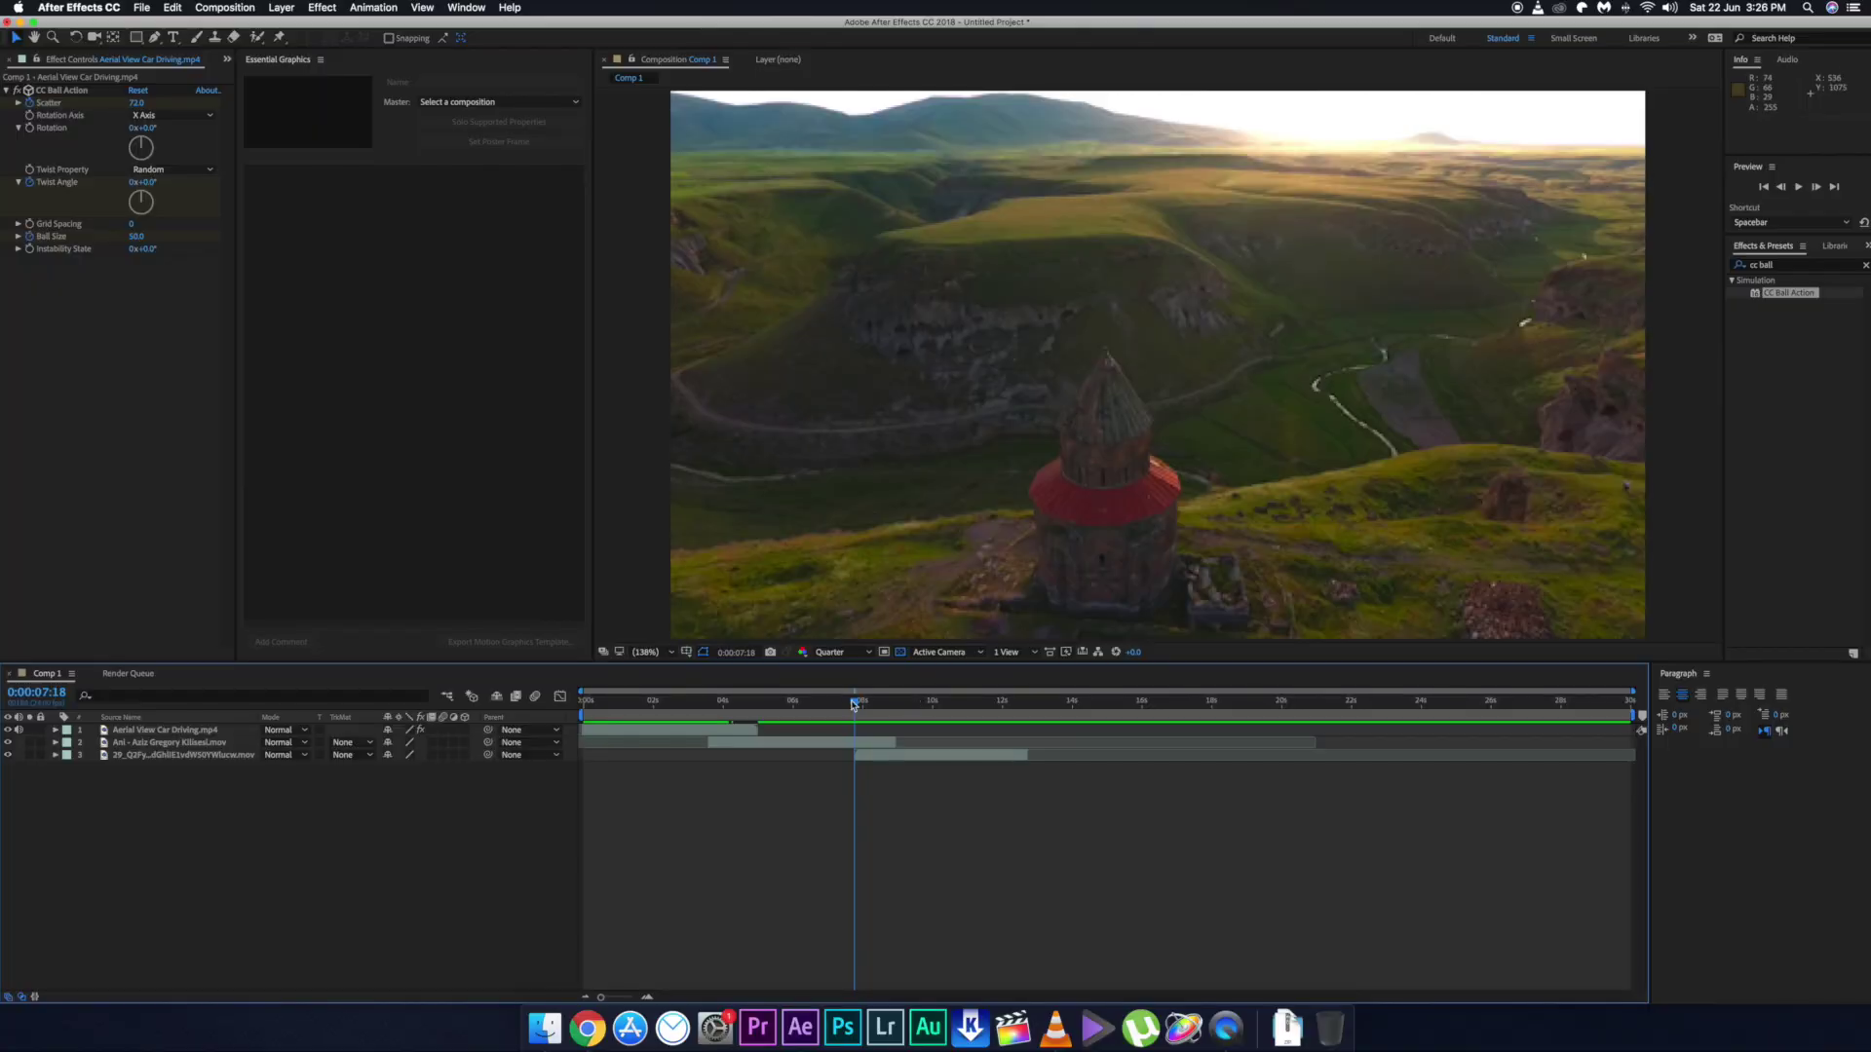
Step: Apply CC Ball Action to the Ani - Aziz Gregory Kilisesi.mov layer, found by searching 'cc ball'
left_click_drag(853, 700, 905, 703)
left_click(169, 743)
left_click(1864, 264)
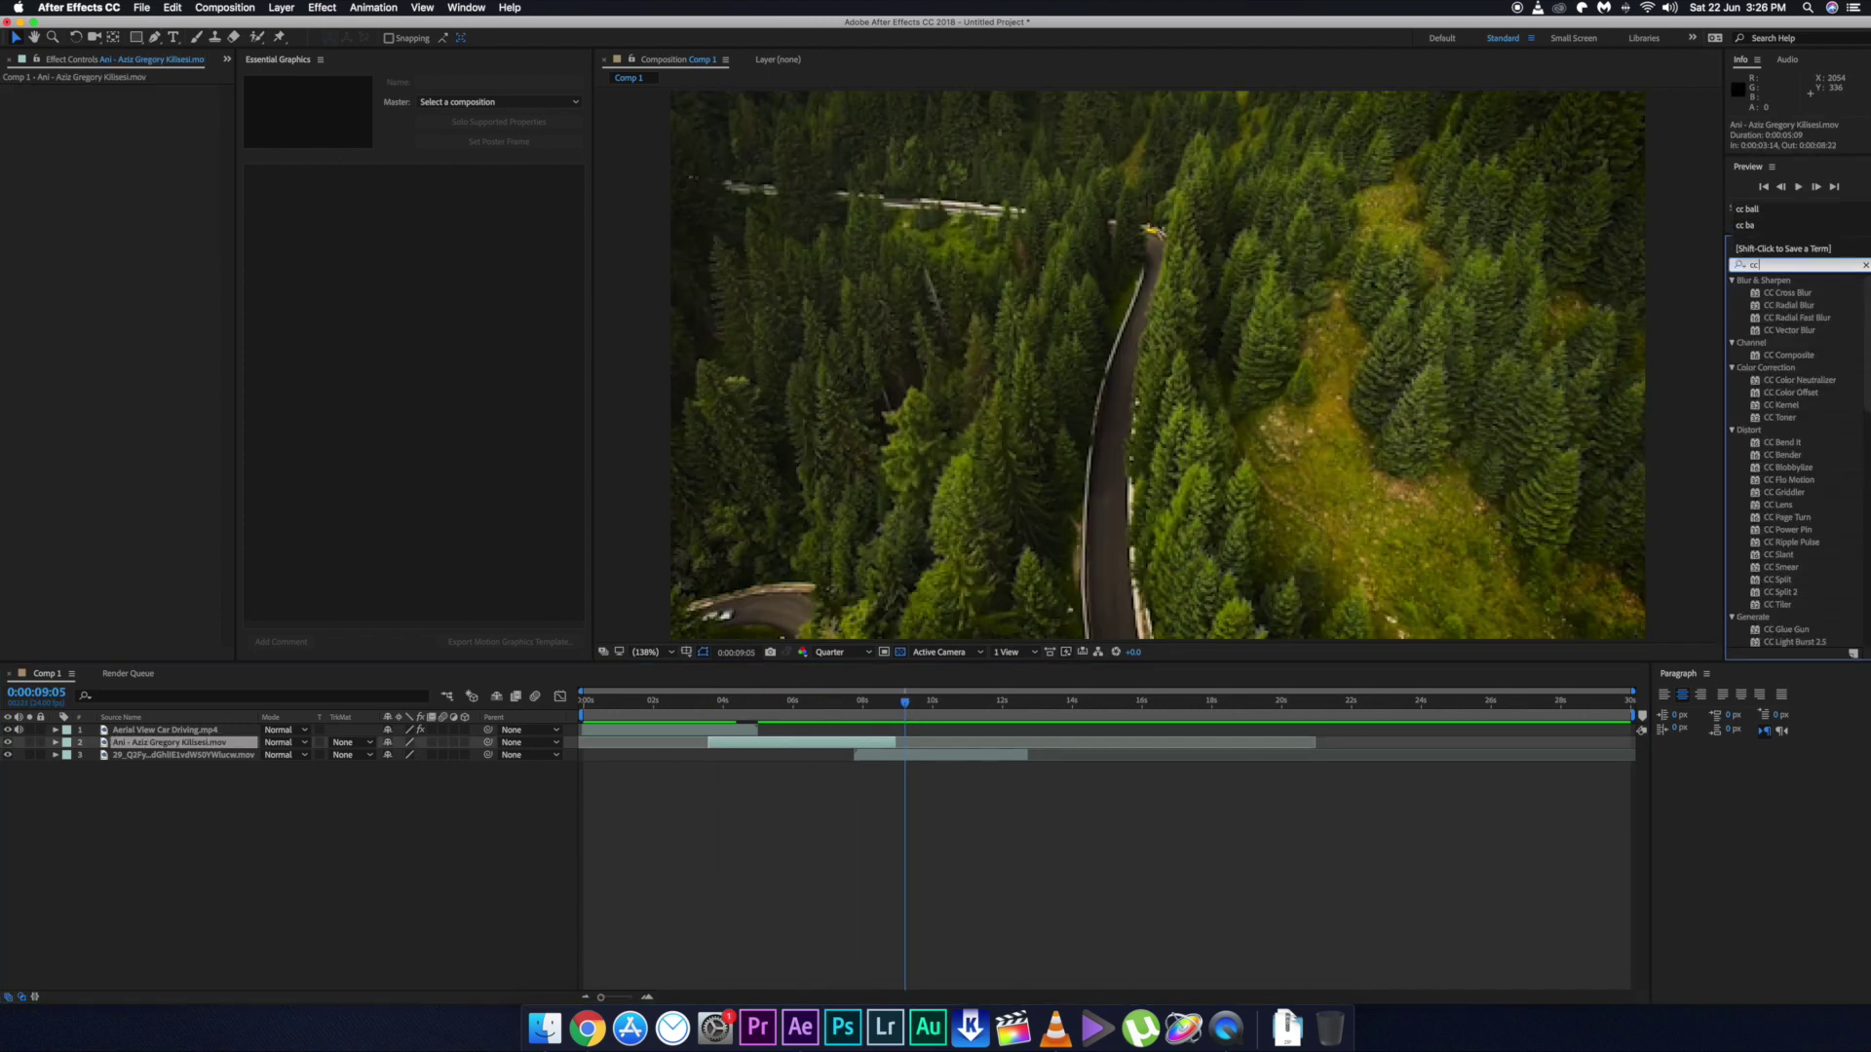
type("cc ball")
left_click_drag(1796, 293, 858, 714)
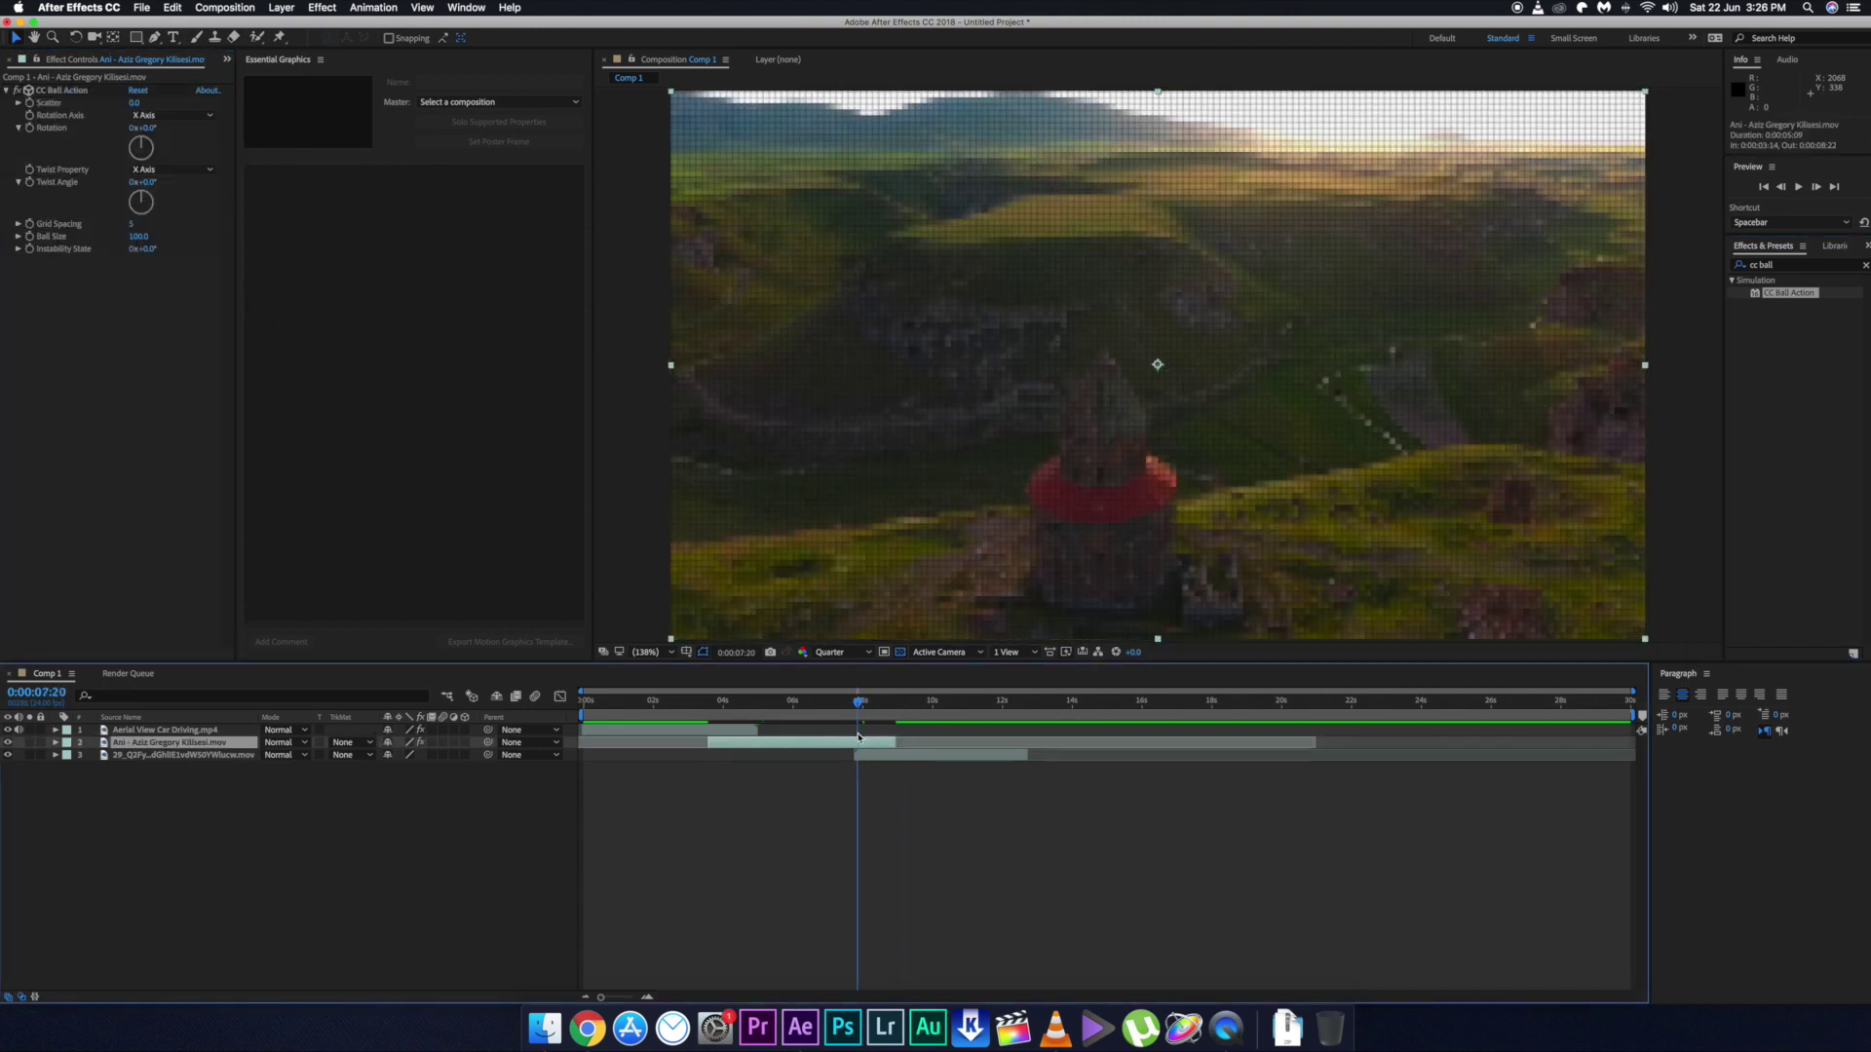
Step: Set the church clip's CC Ball Action Ball Size to 300 and Grid Spacing to 0
left_click(56, 743)
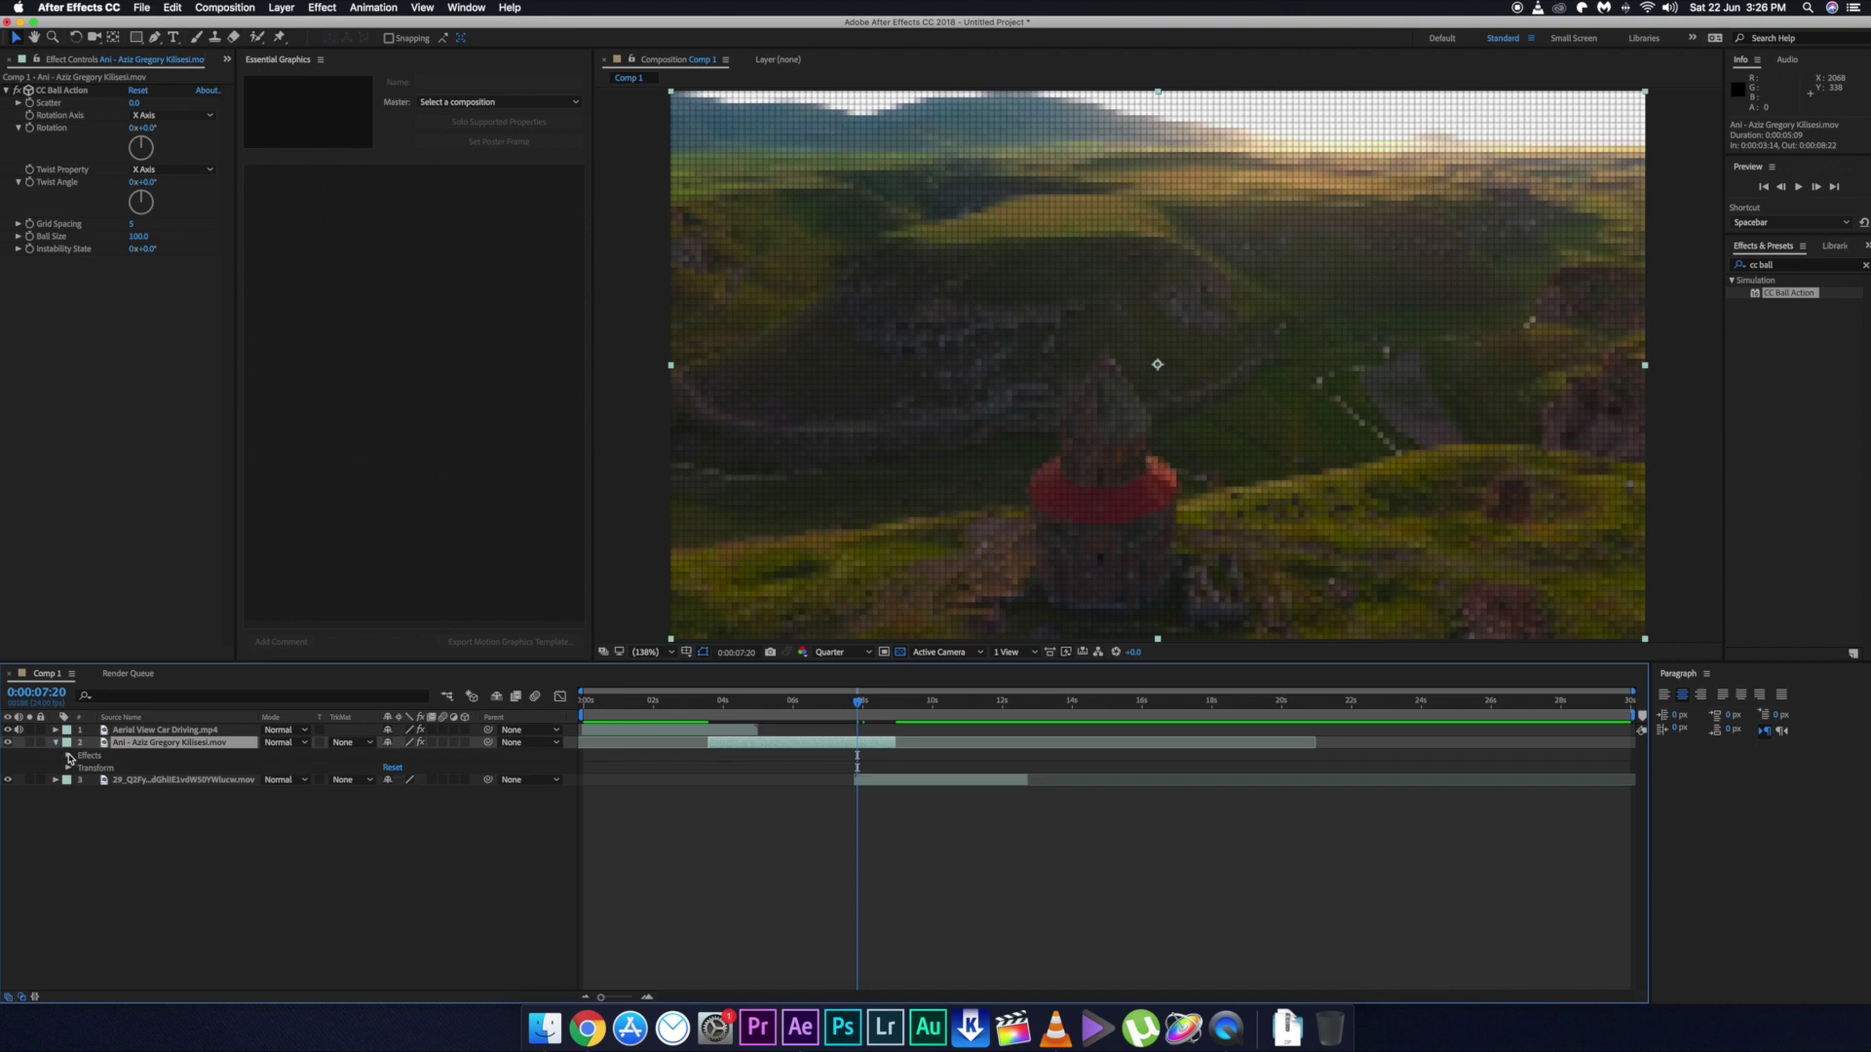
left_click(69, 756)
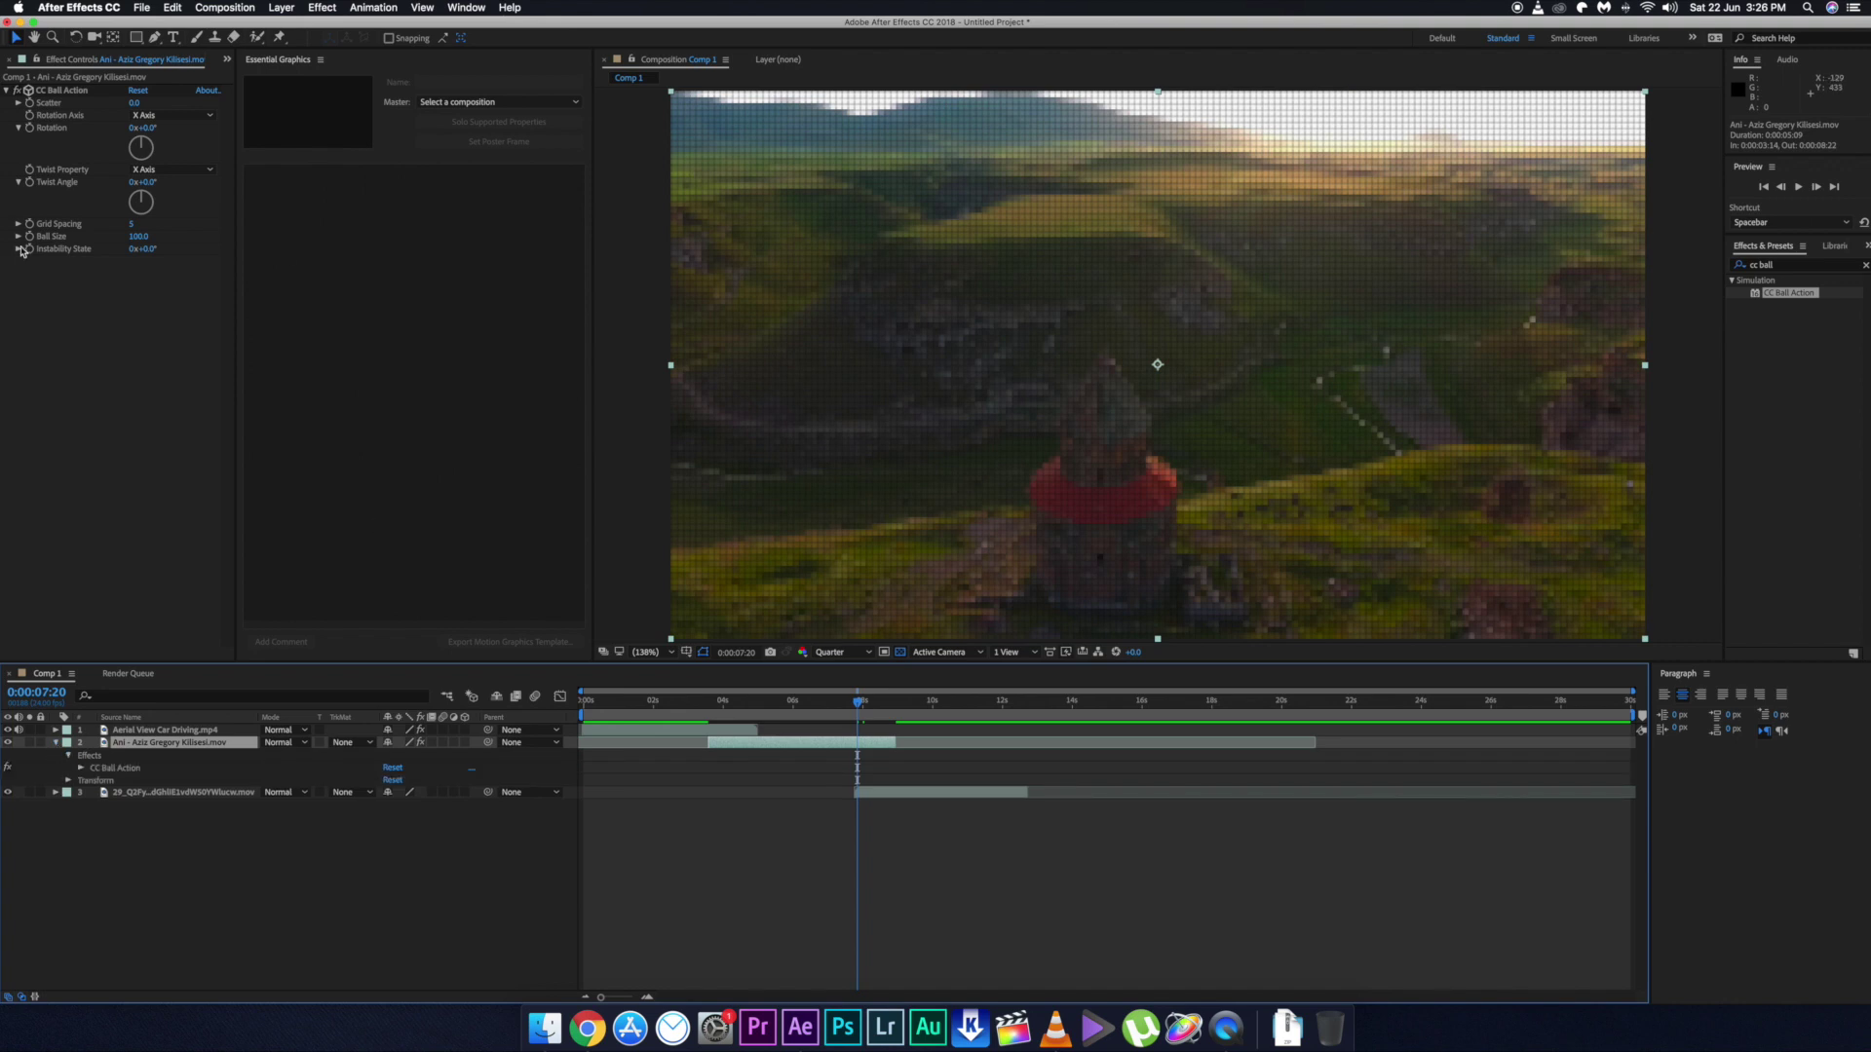
left_click(138, 238)
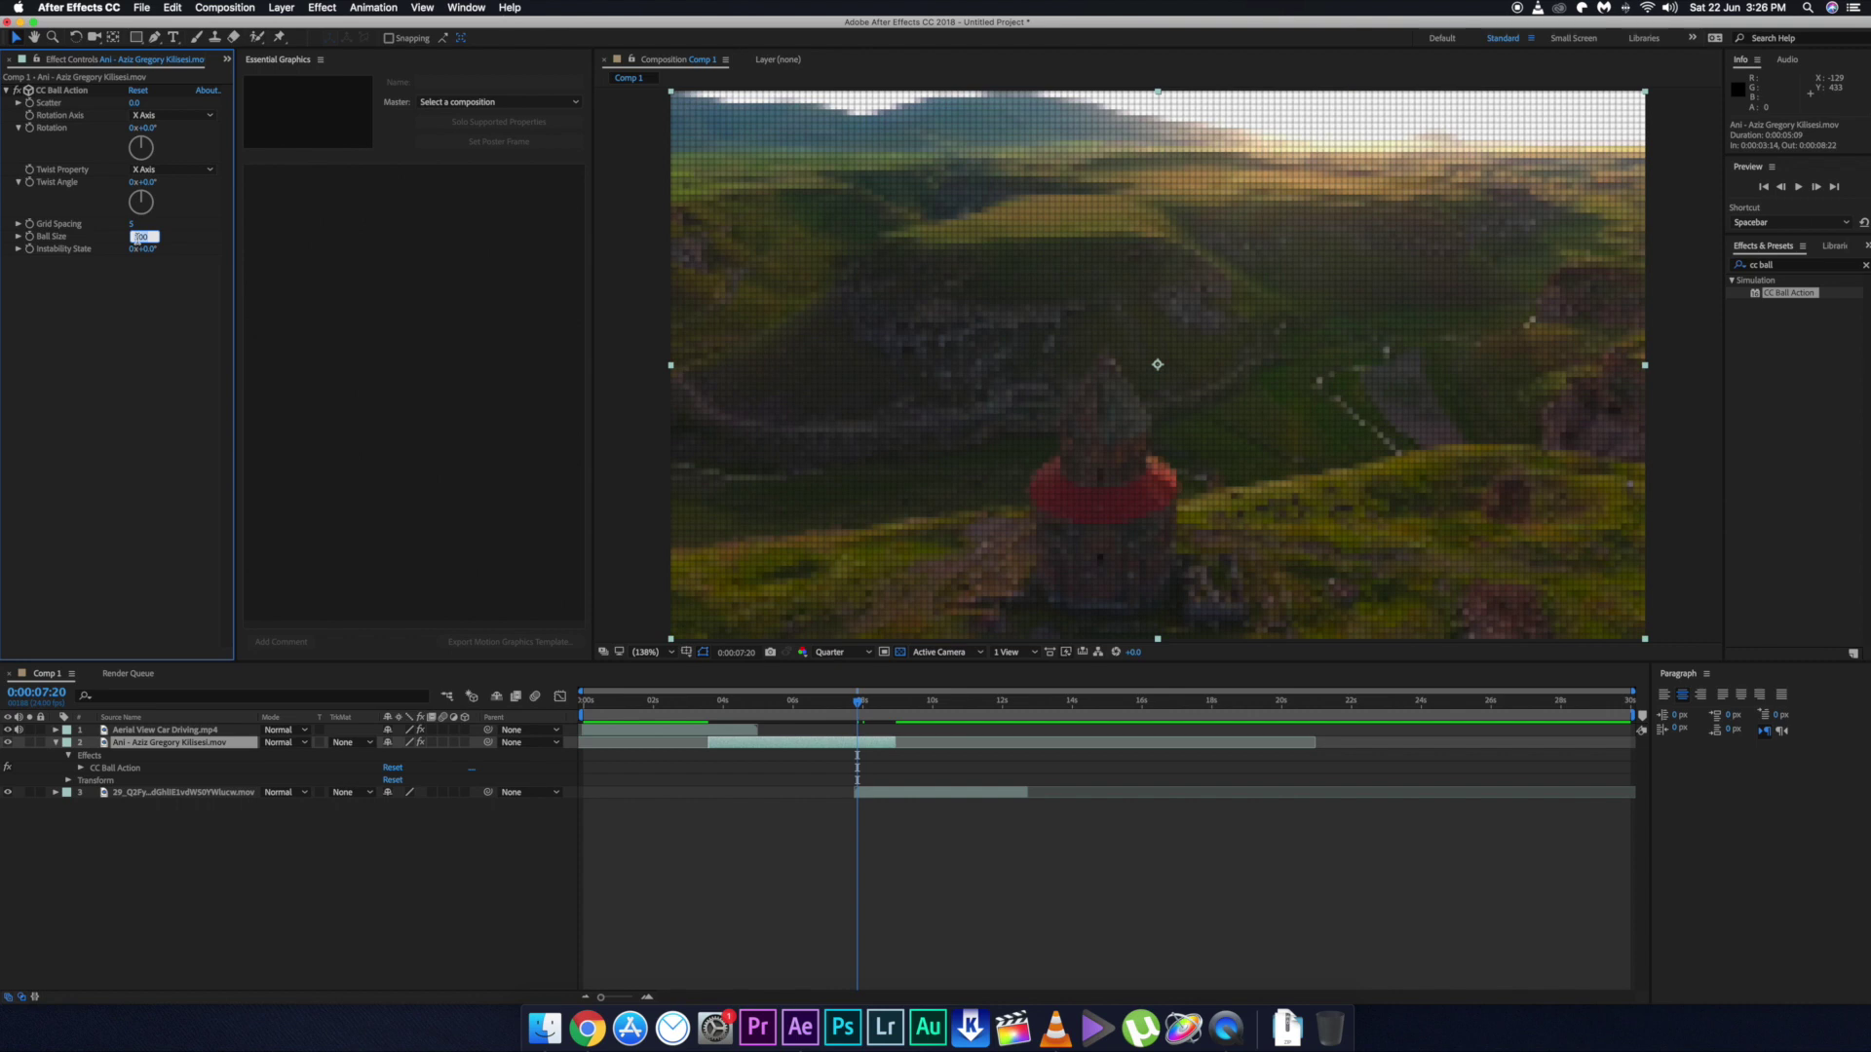
key("Return")
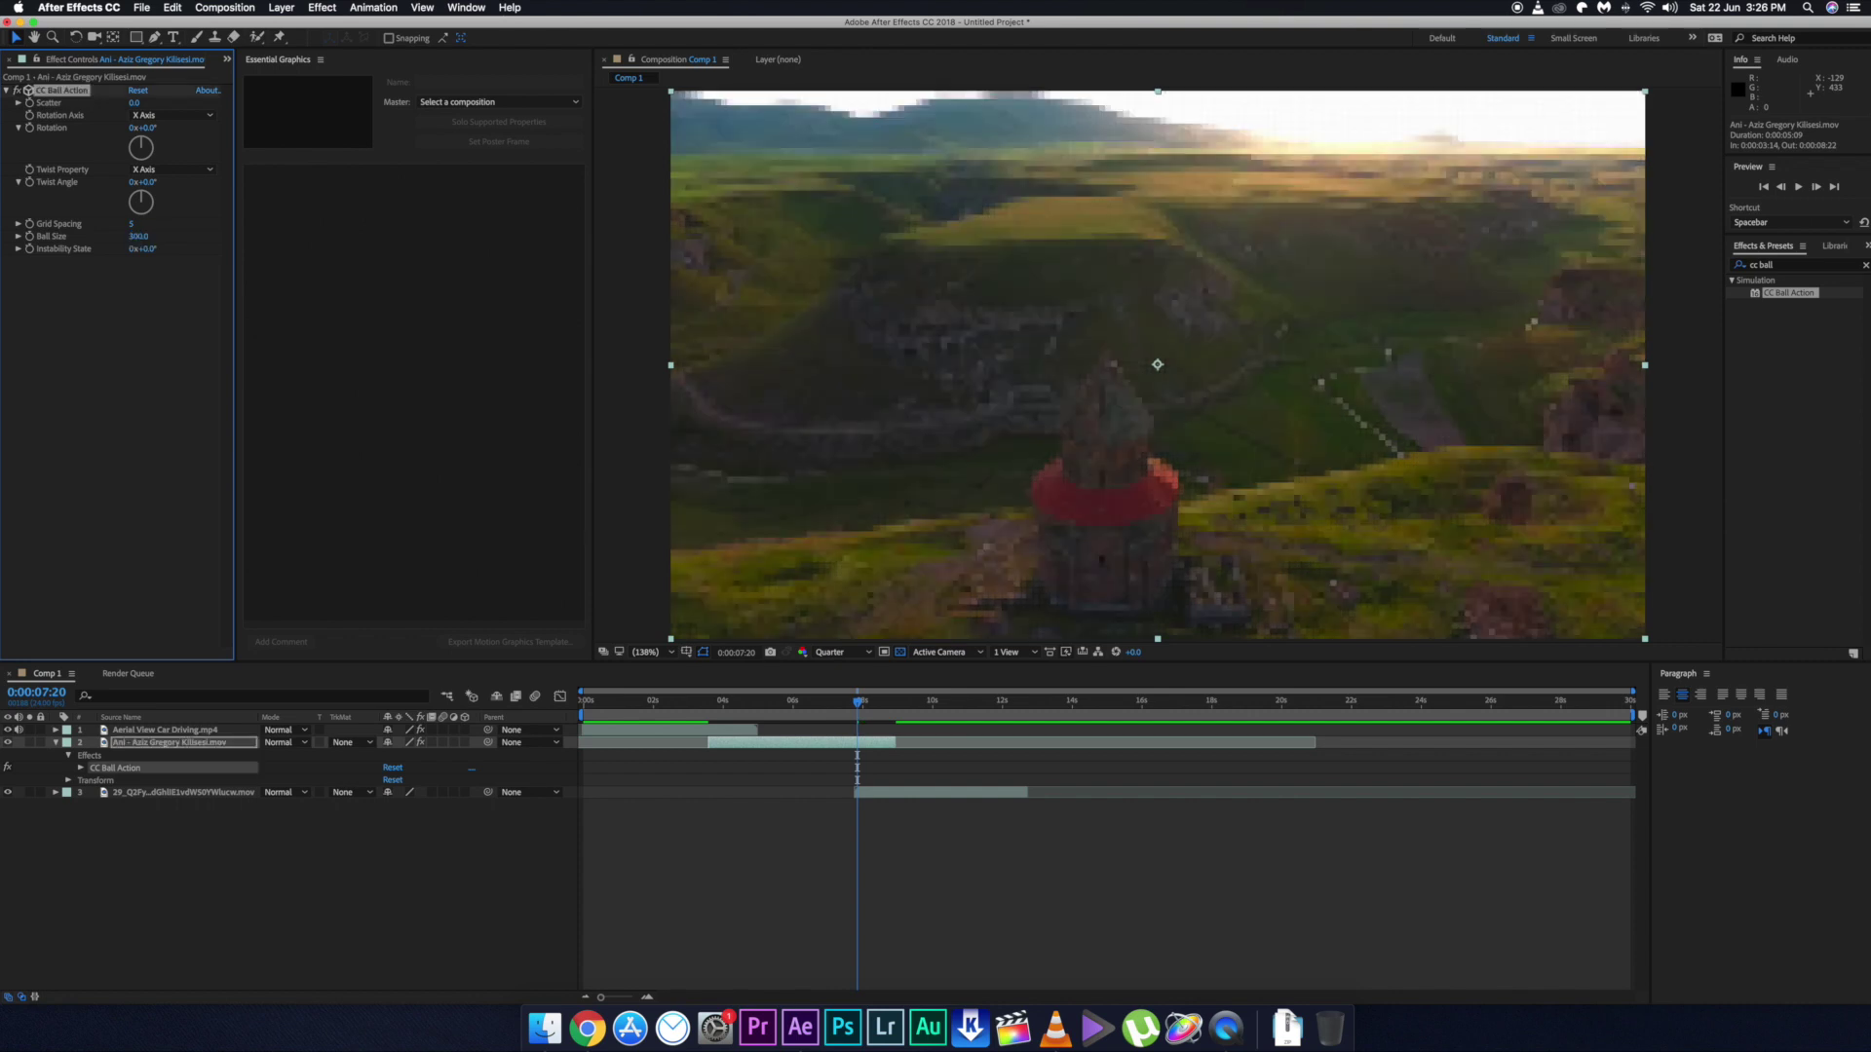
left_click(1319, 370)
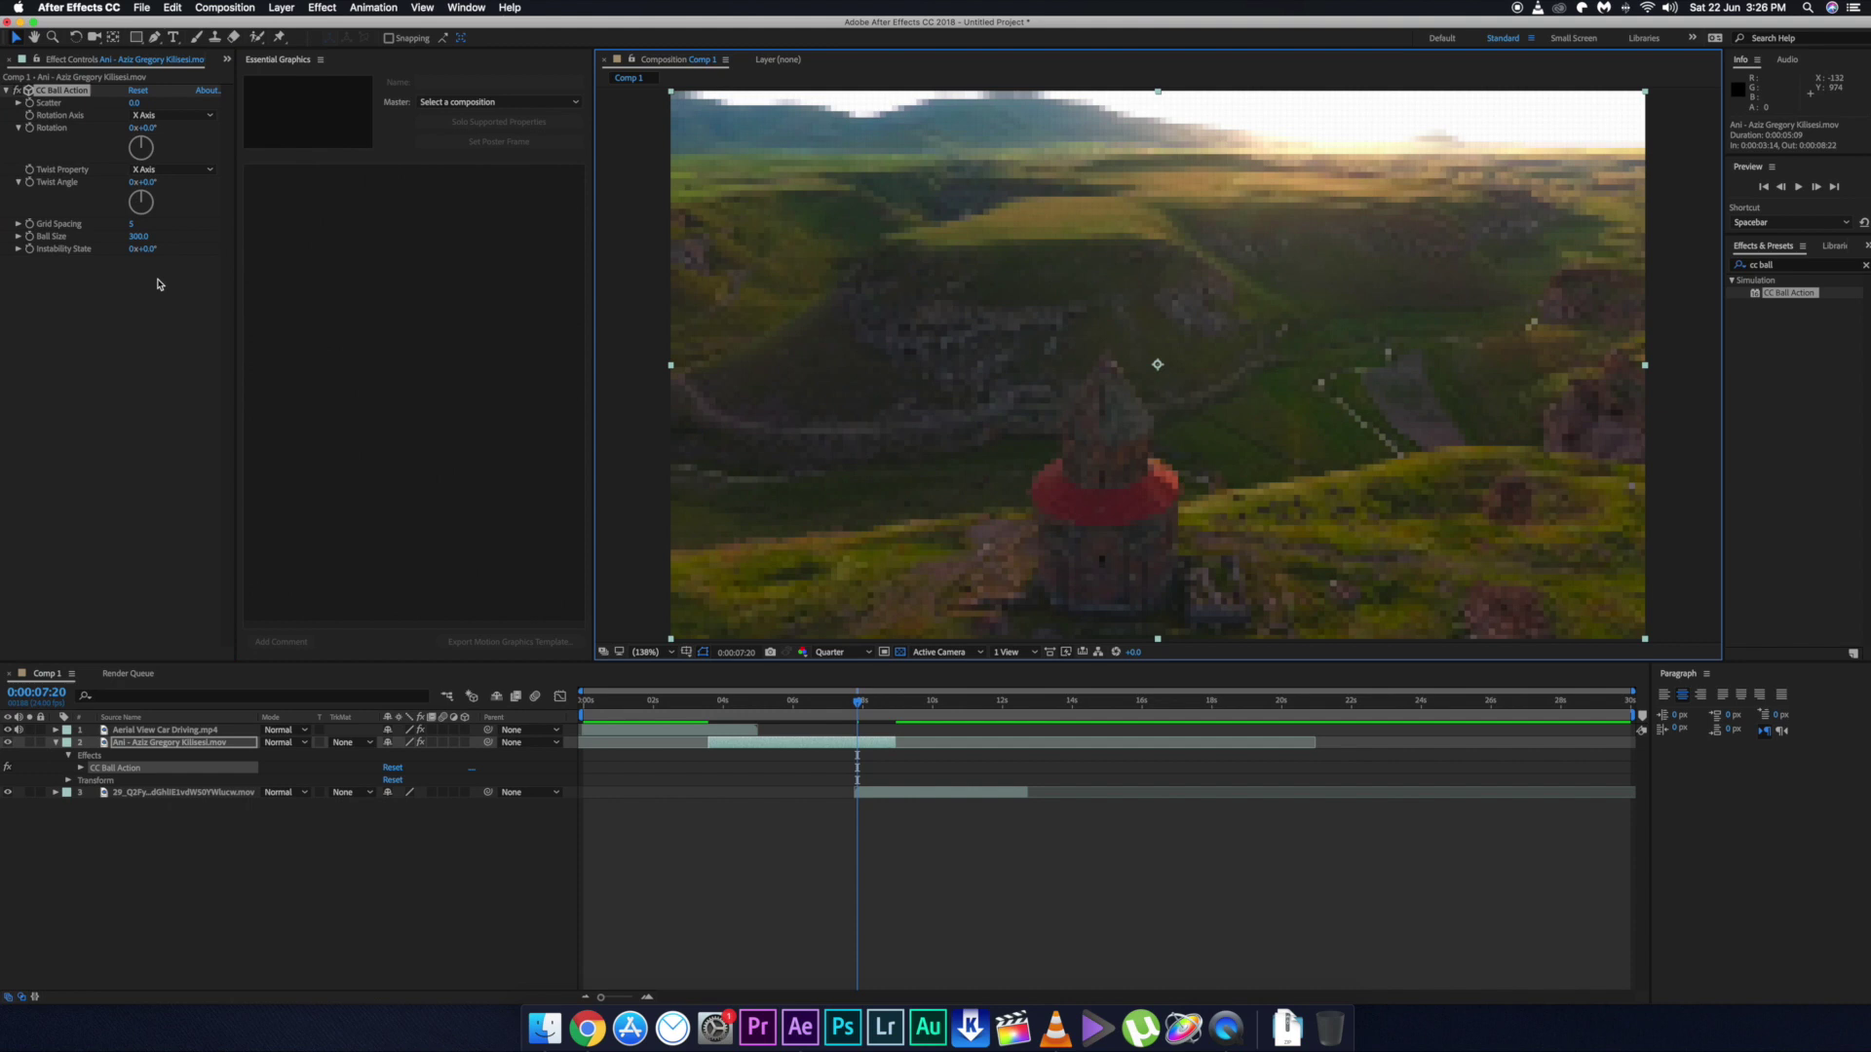
left_click_drag(136, 225, 134, 230)
left_click(859, 709)
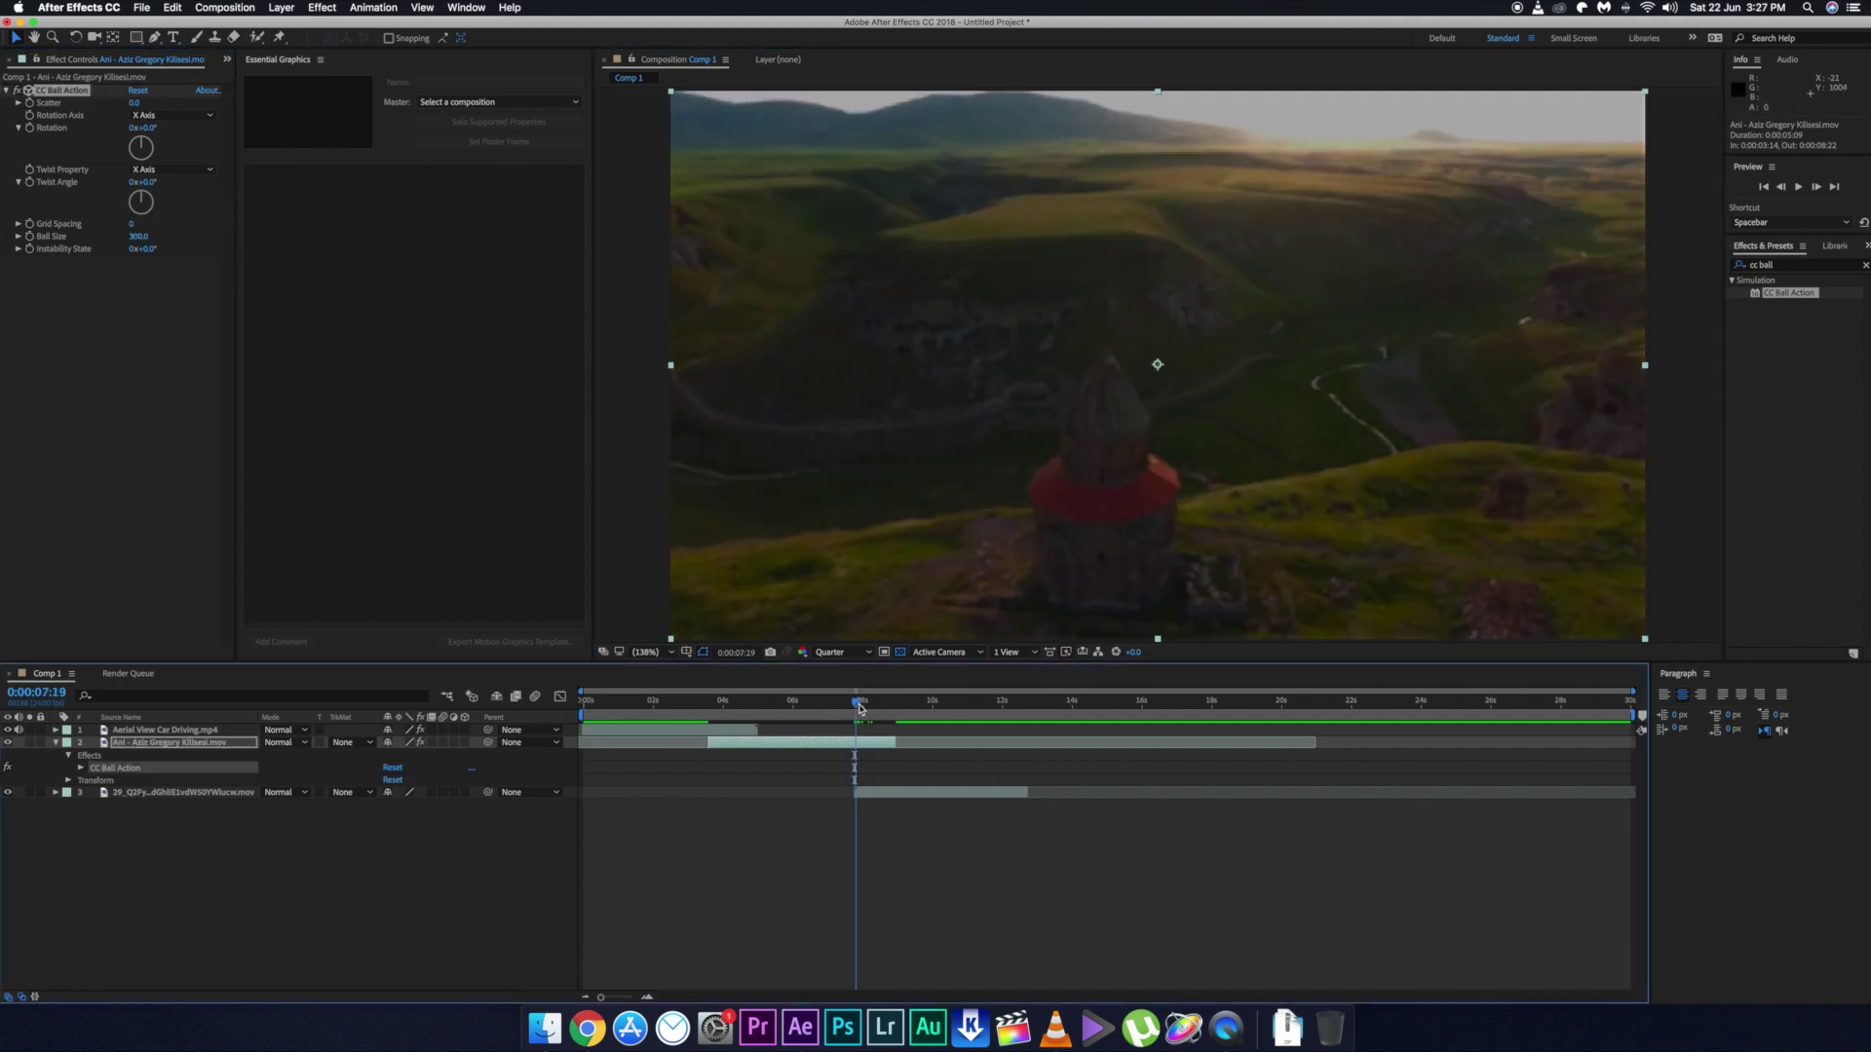
Step: Keyframe Ball Size at 0:00:07:20 and move the playhead to 0:00:08:20
left_click(34, 243)
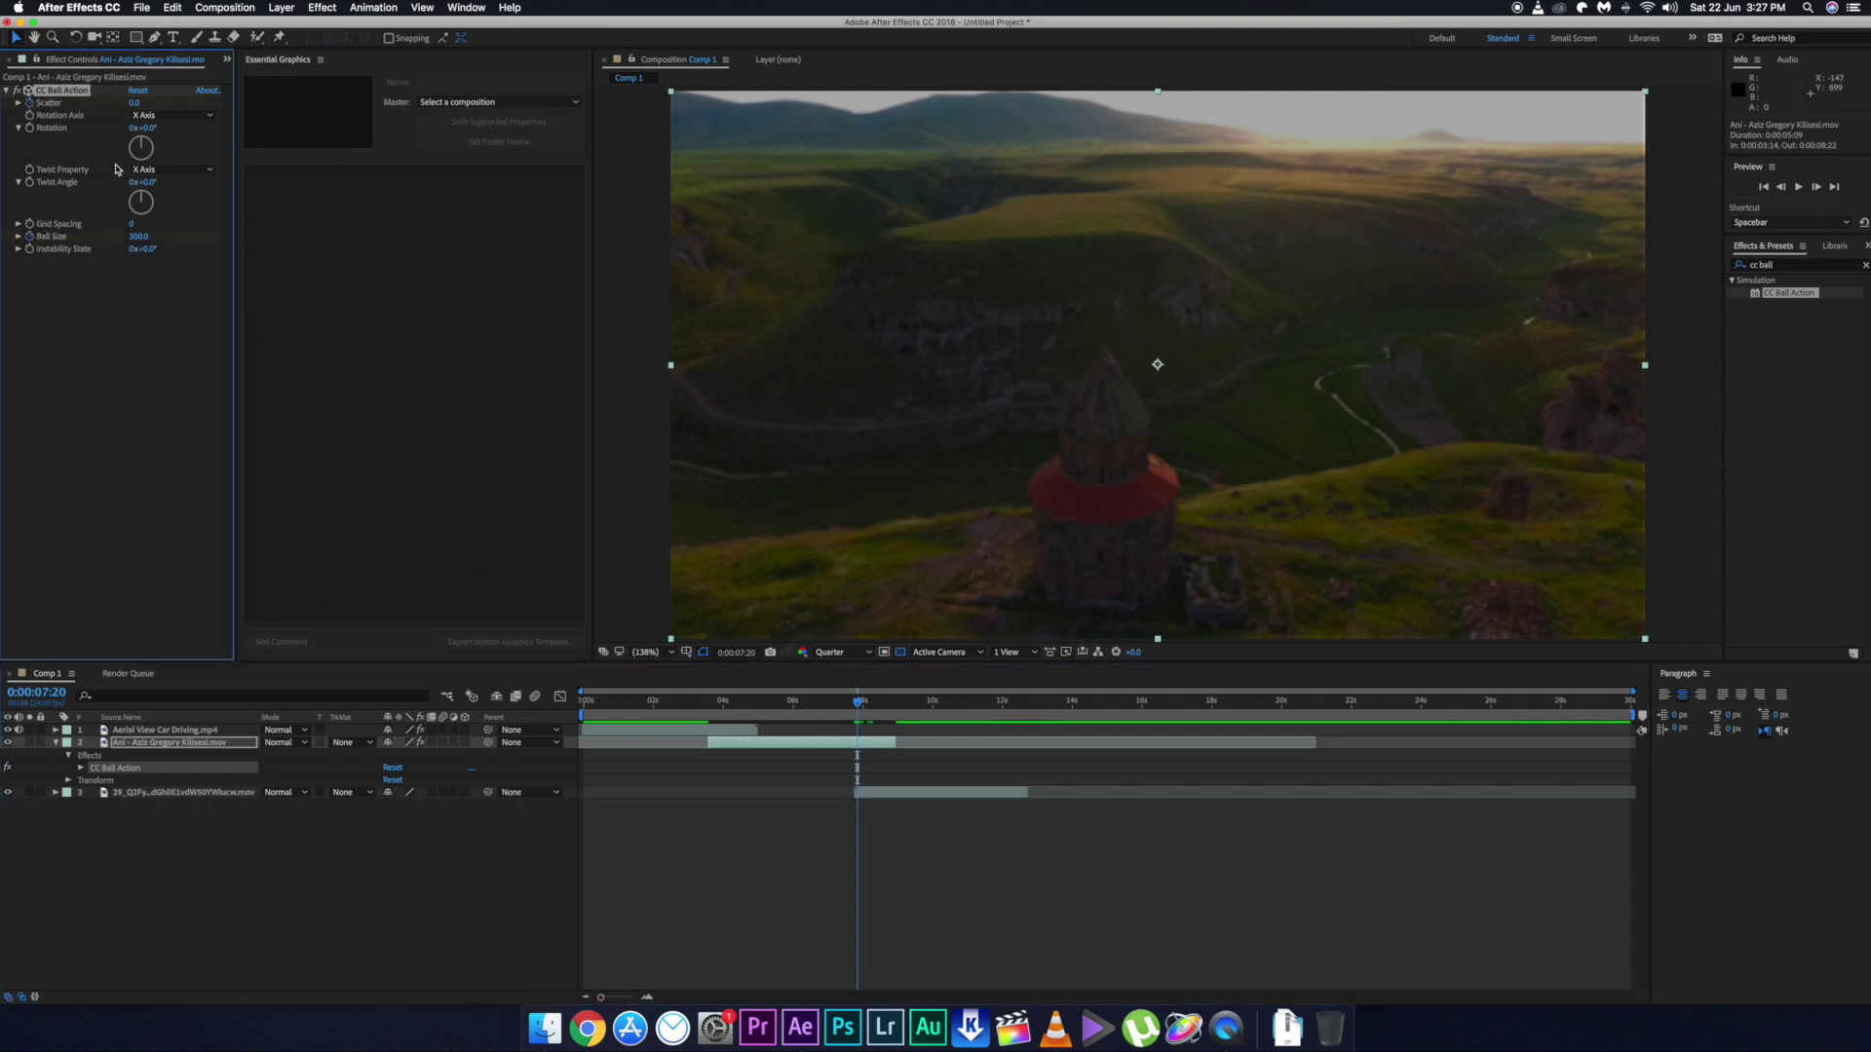
left_click_drag(859, 703, 895, 704)
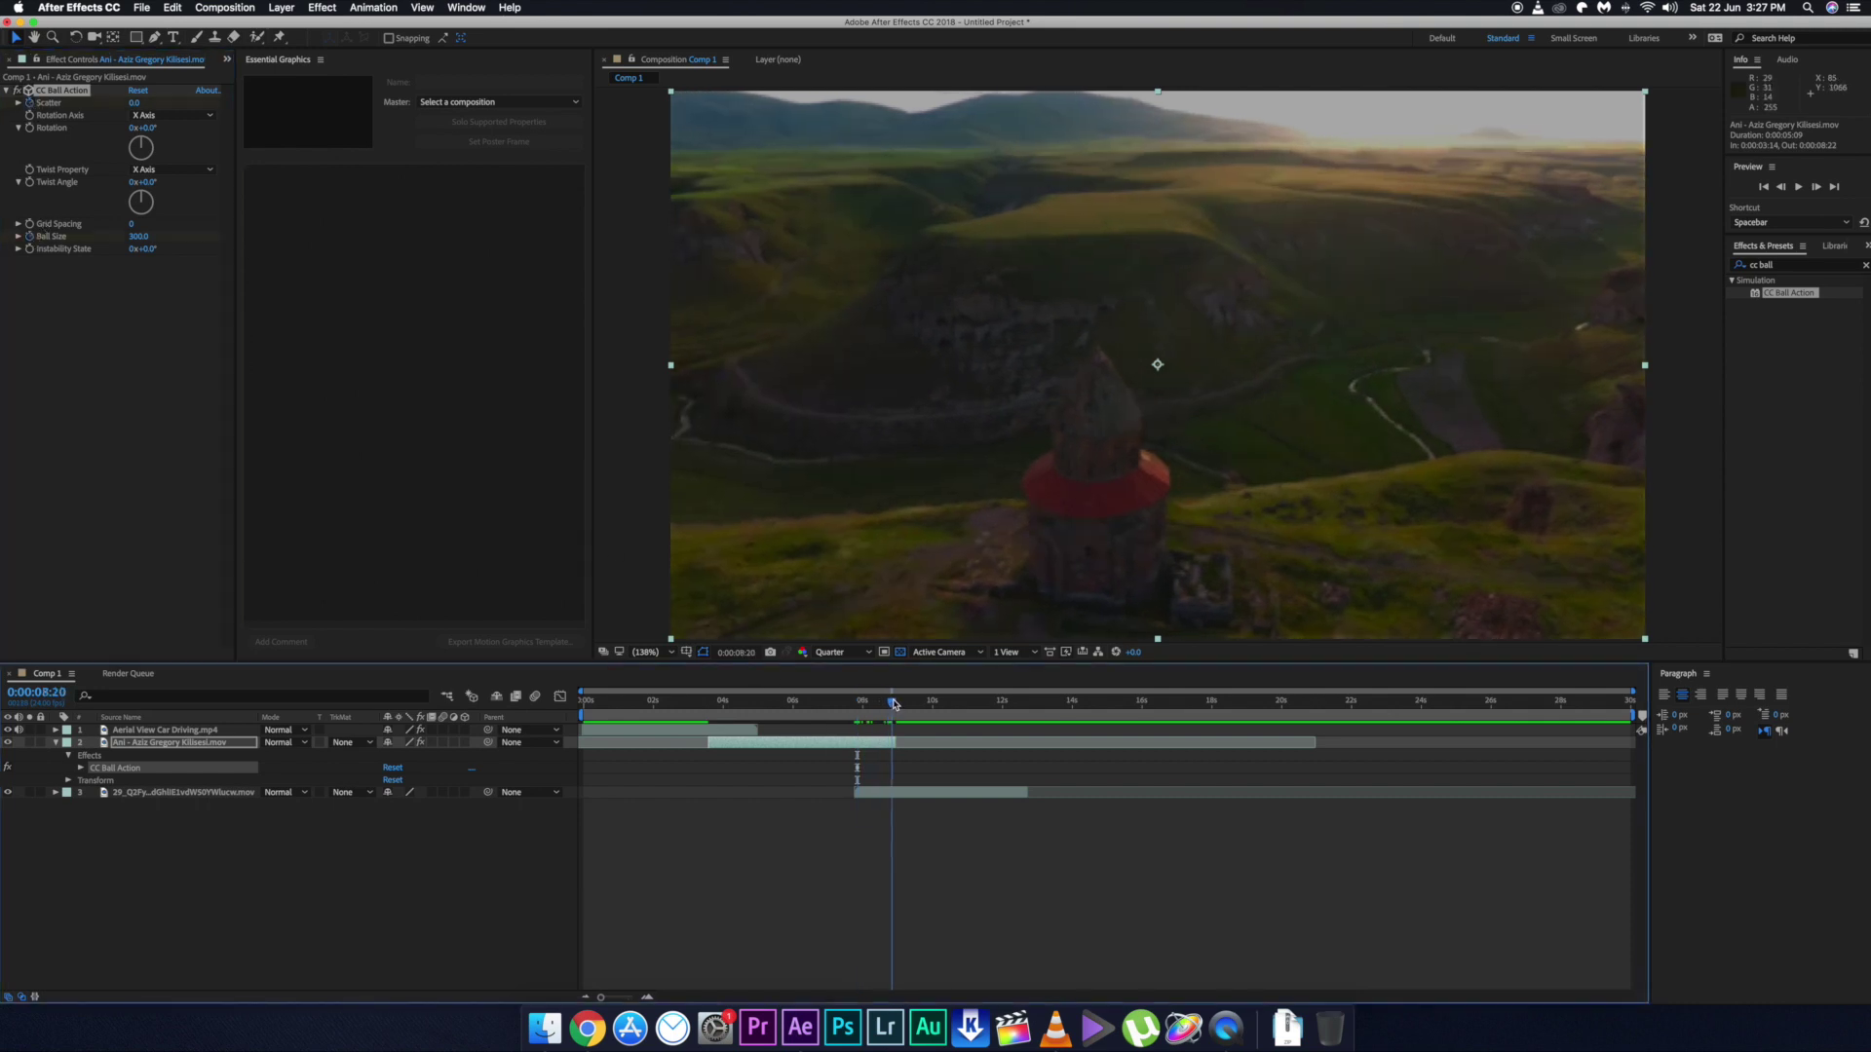
Step: At 0:00:08:20, set Ball Size to 50, Scatter to 72 and Twist Property to Center X
left_click(137, 237)
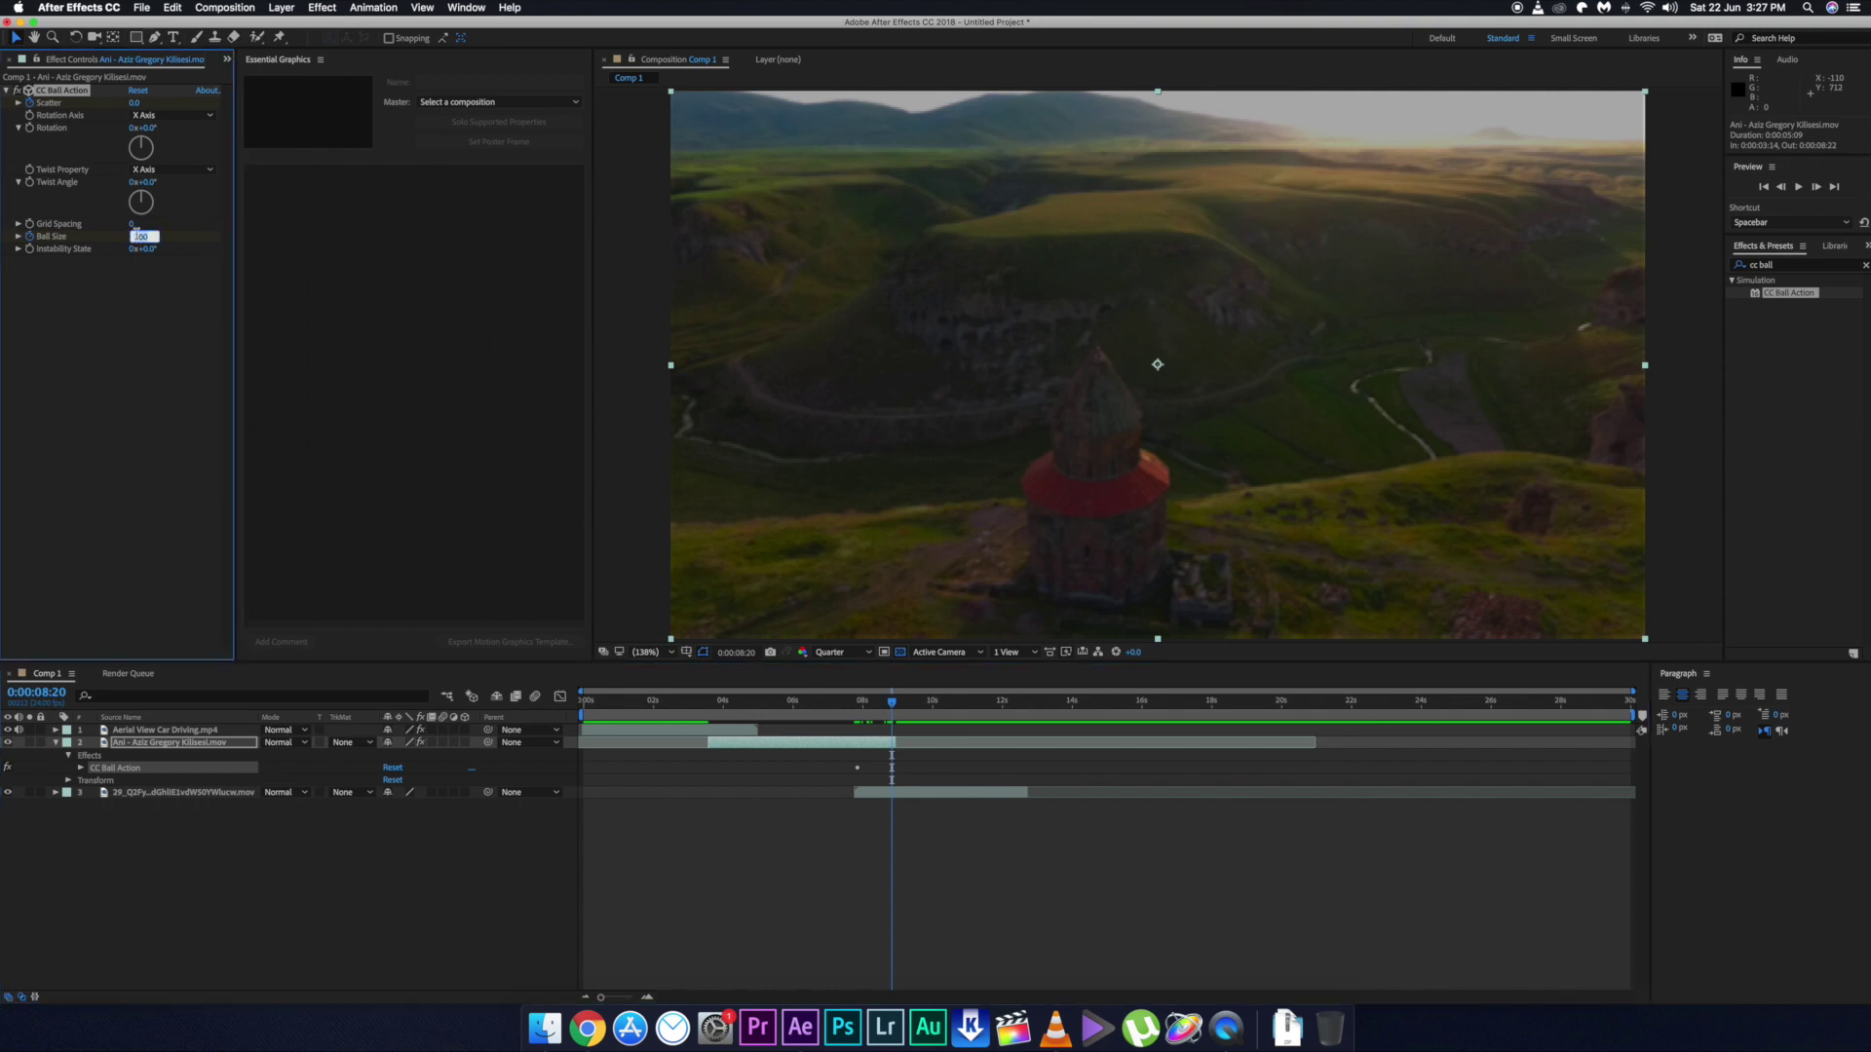
key("Return")
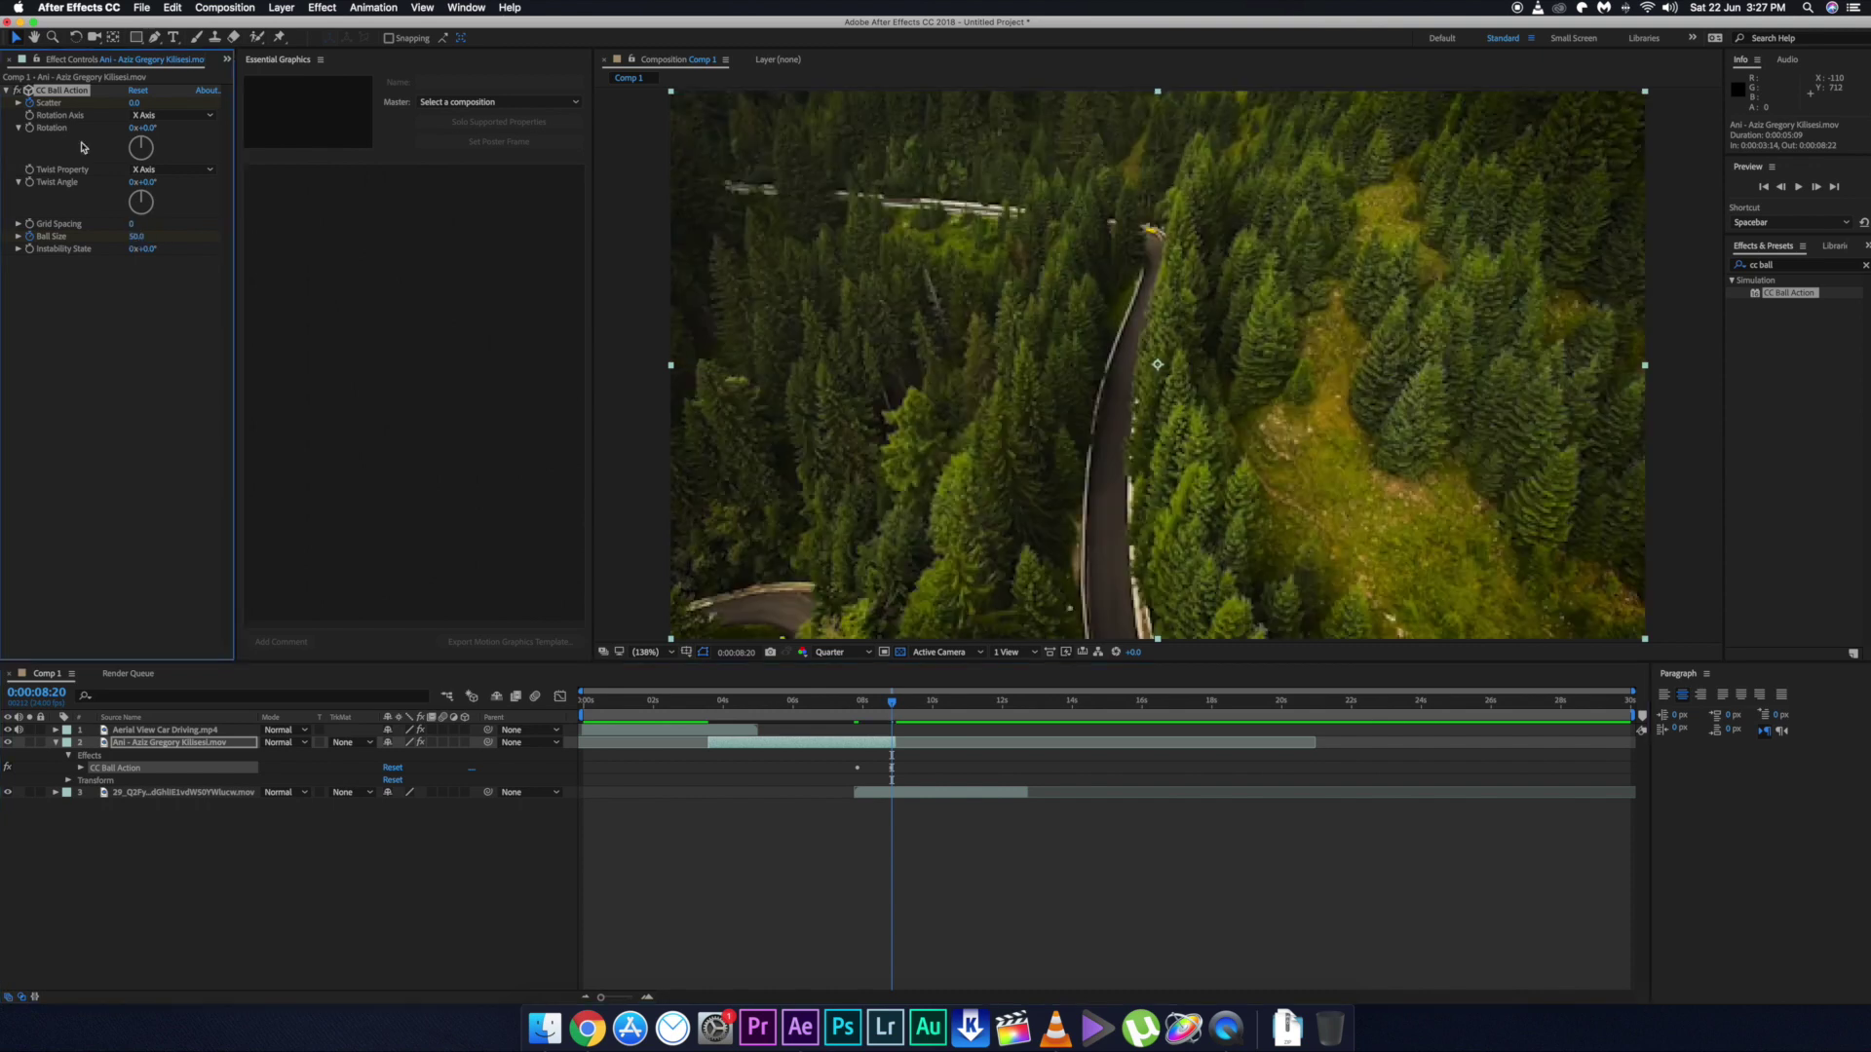
left_click(133, 102)
key("Return")
left_click(162, 170)
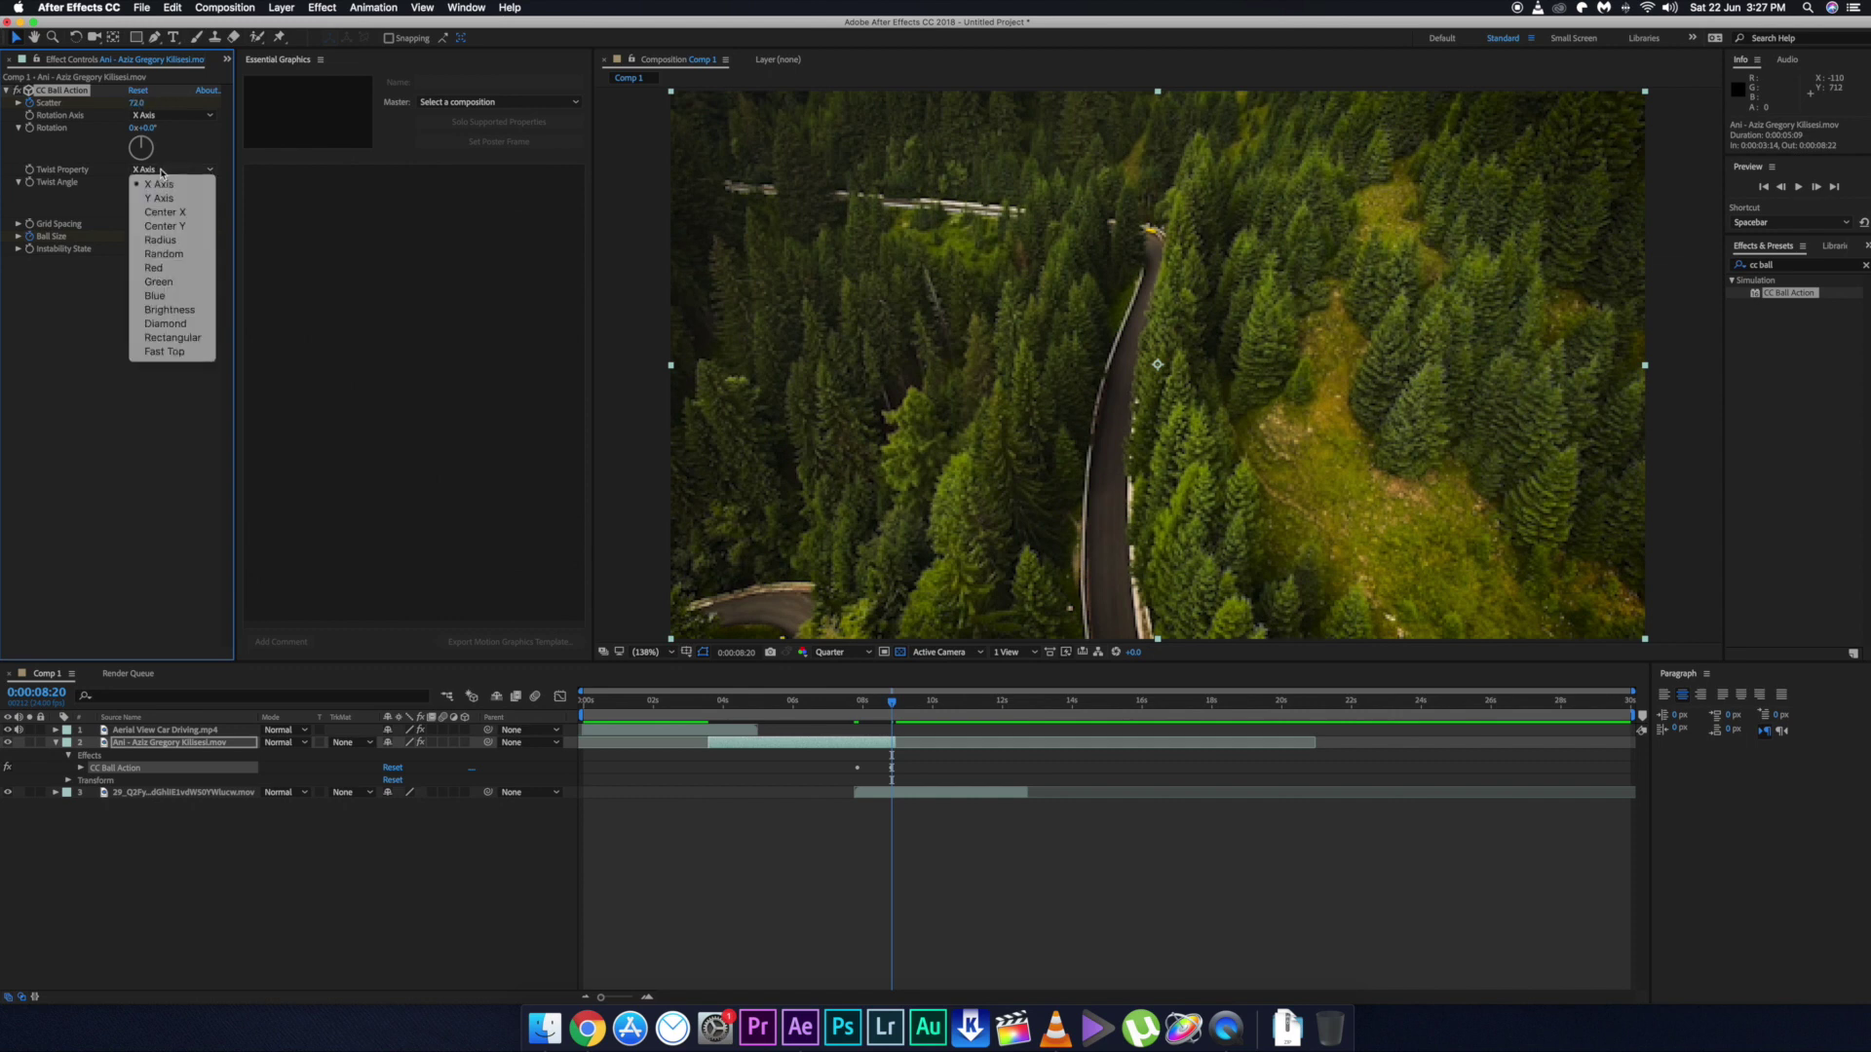
left_click(161, 214)
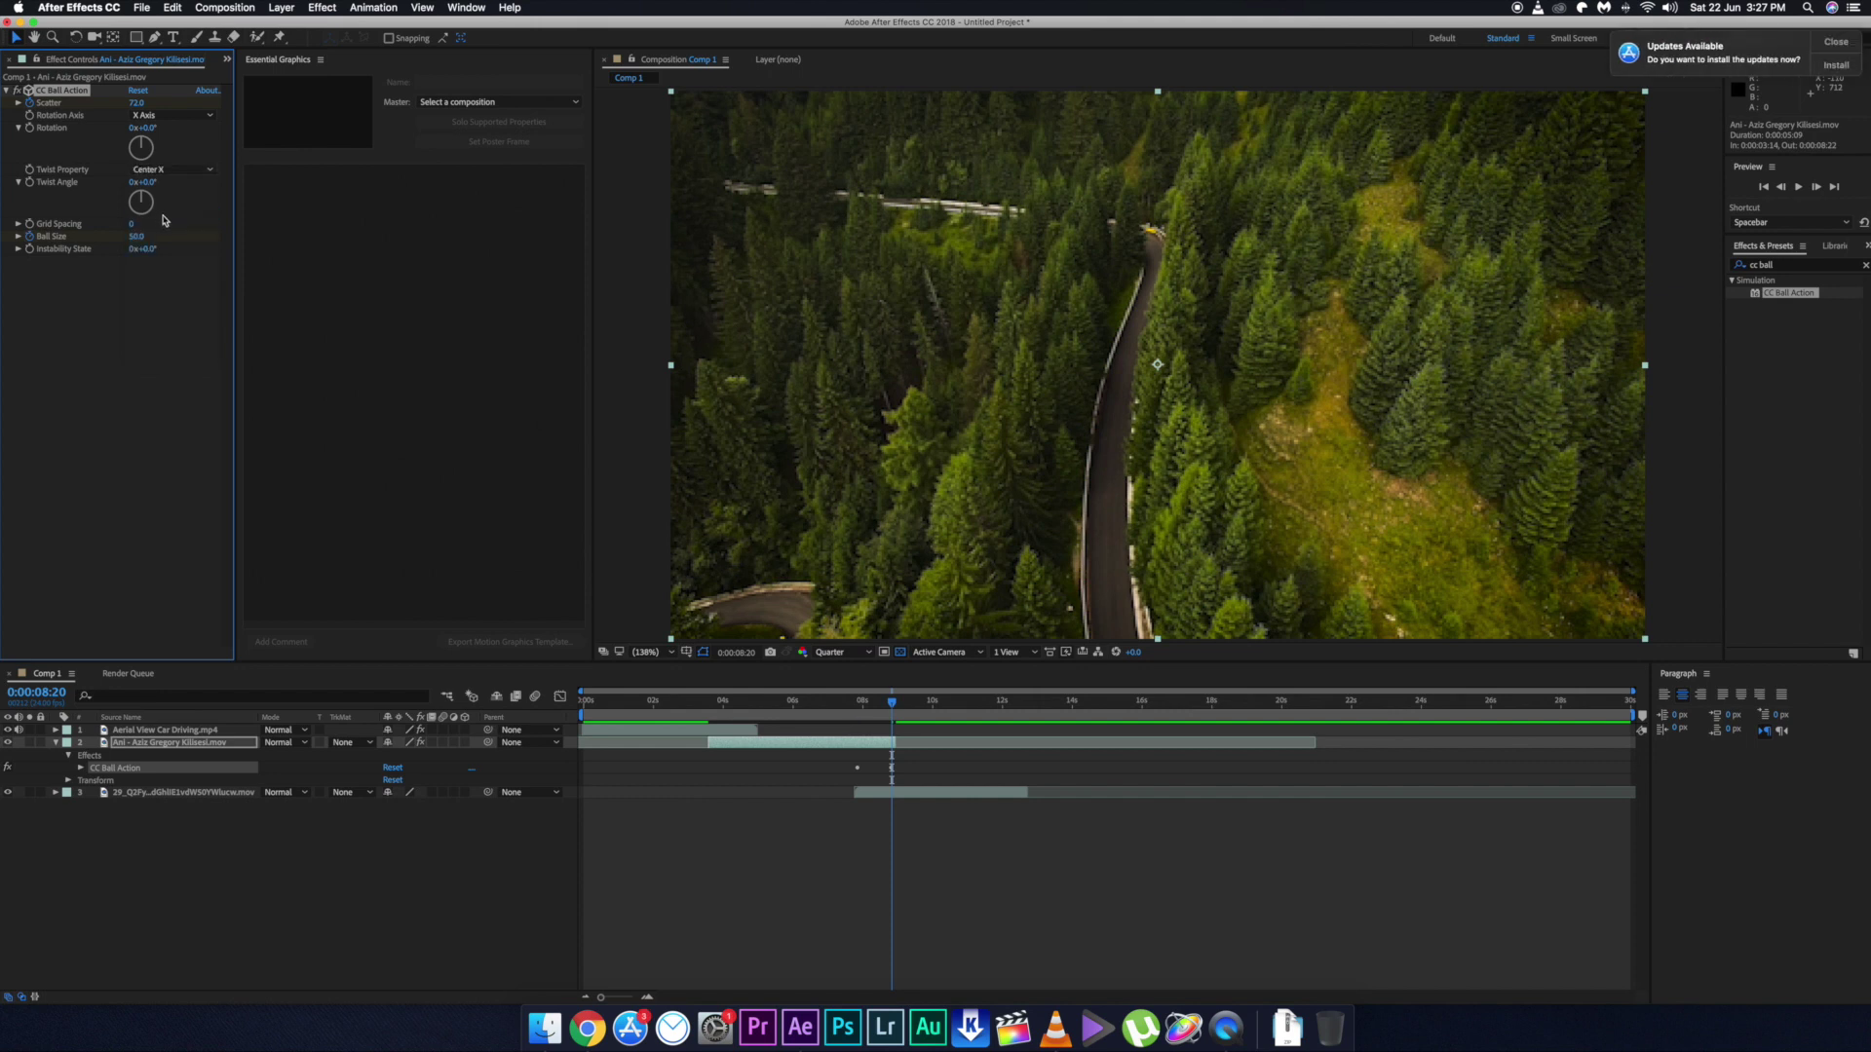
Step: Reveal CC Ball Action's keyframes in the timeline and preview the scatter from just before 0:00:07:20
left_click(80, 769)
left_click_drag(888, 709, 856, 712)
key("space")
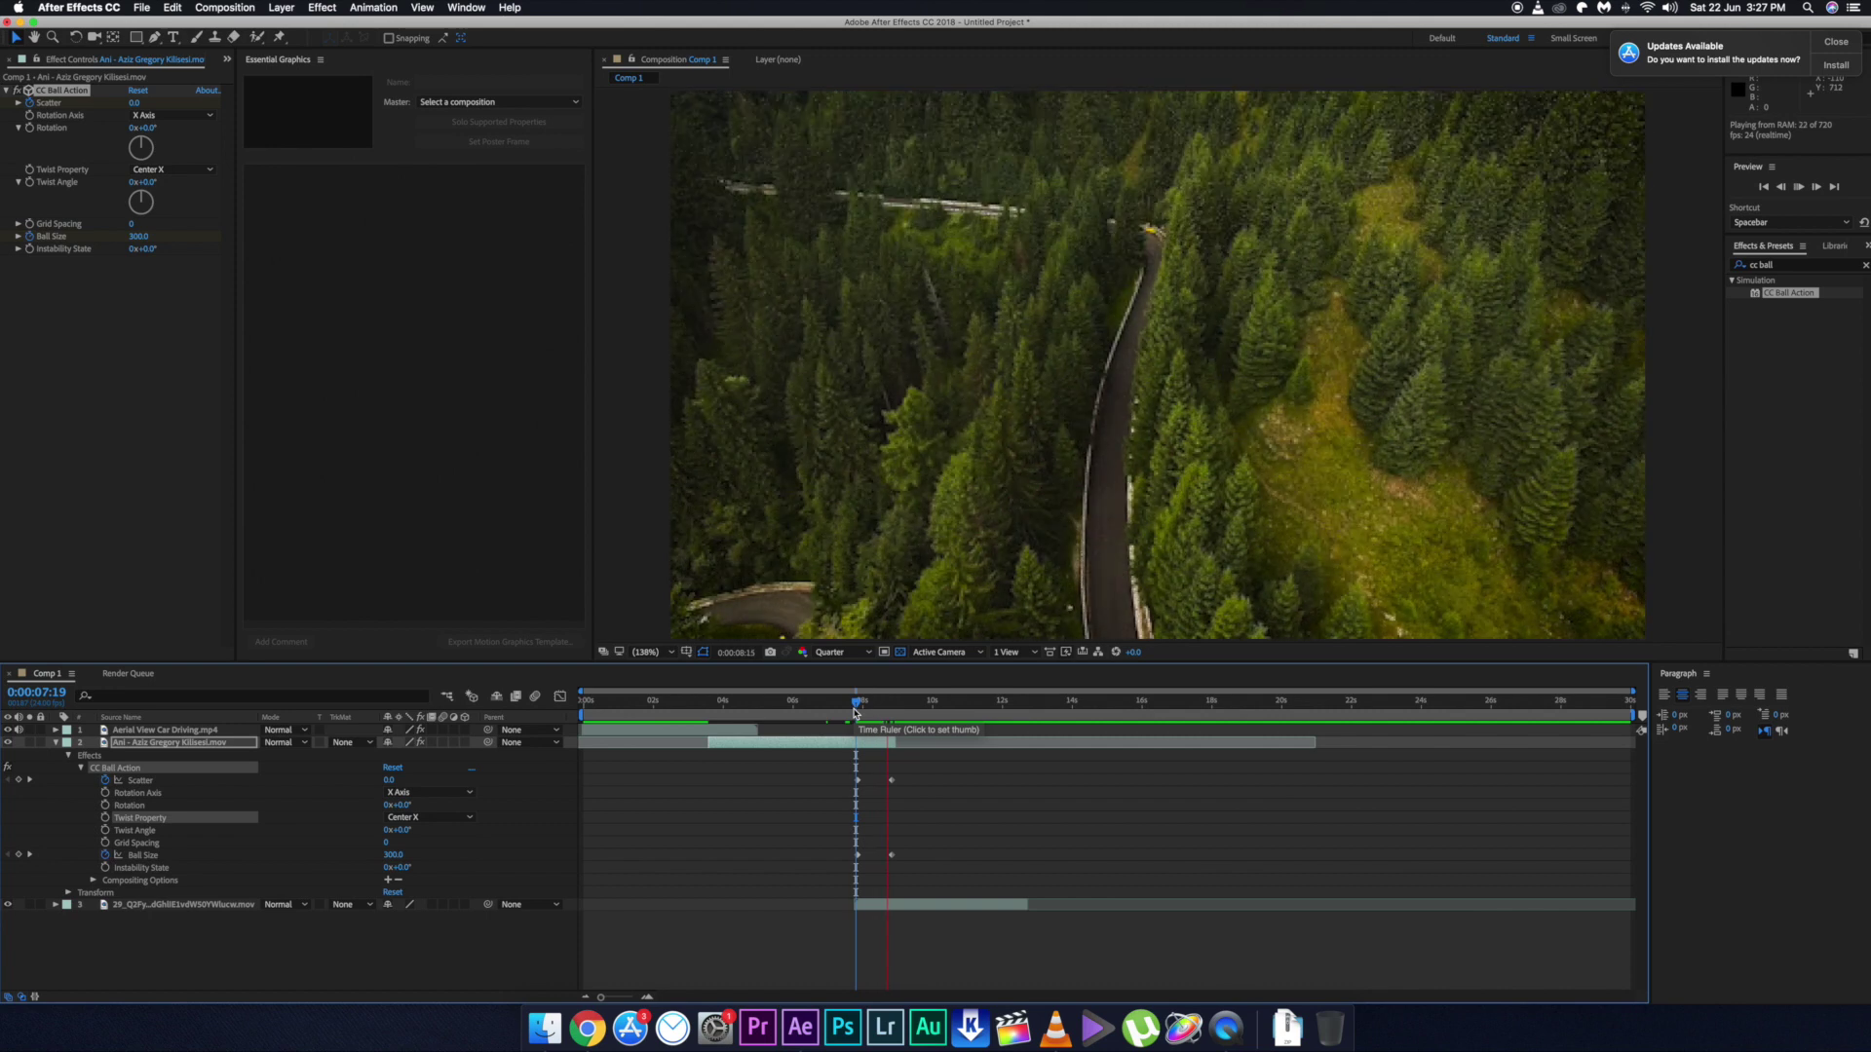
key("space")
left_click_drag(856, 712, 854, 711)
key("space")
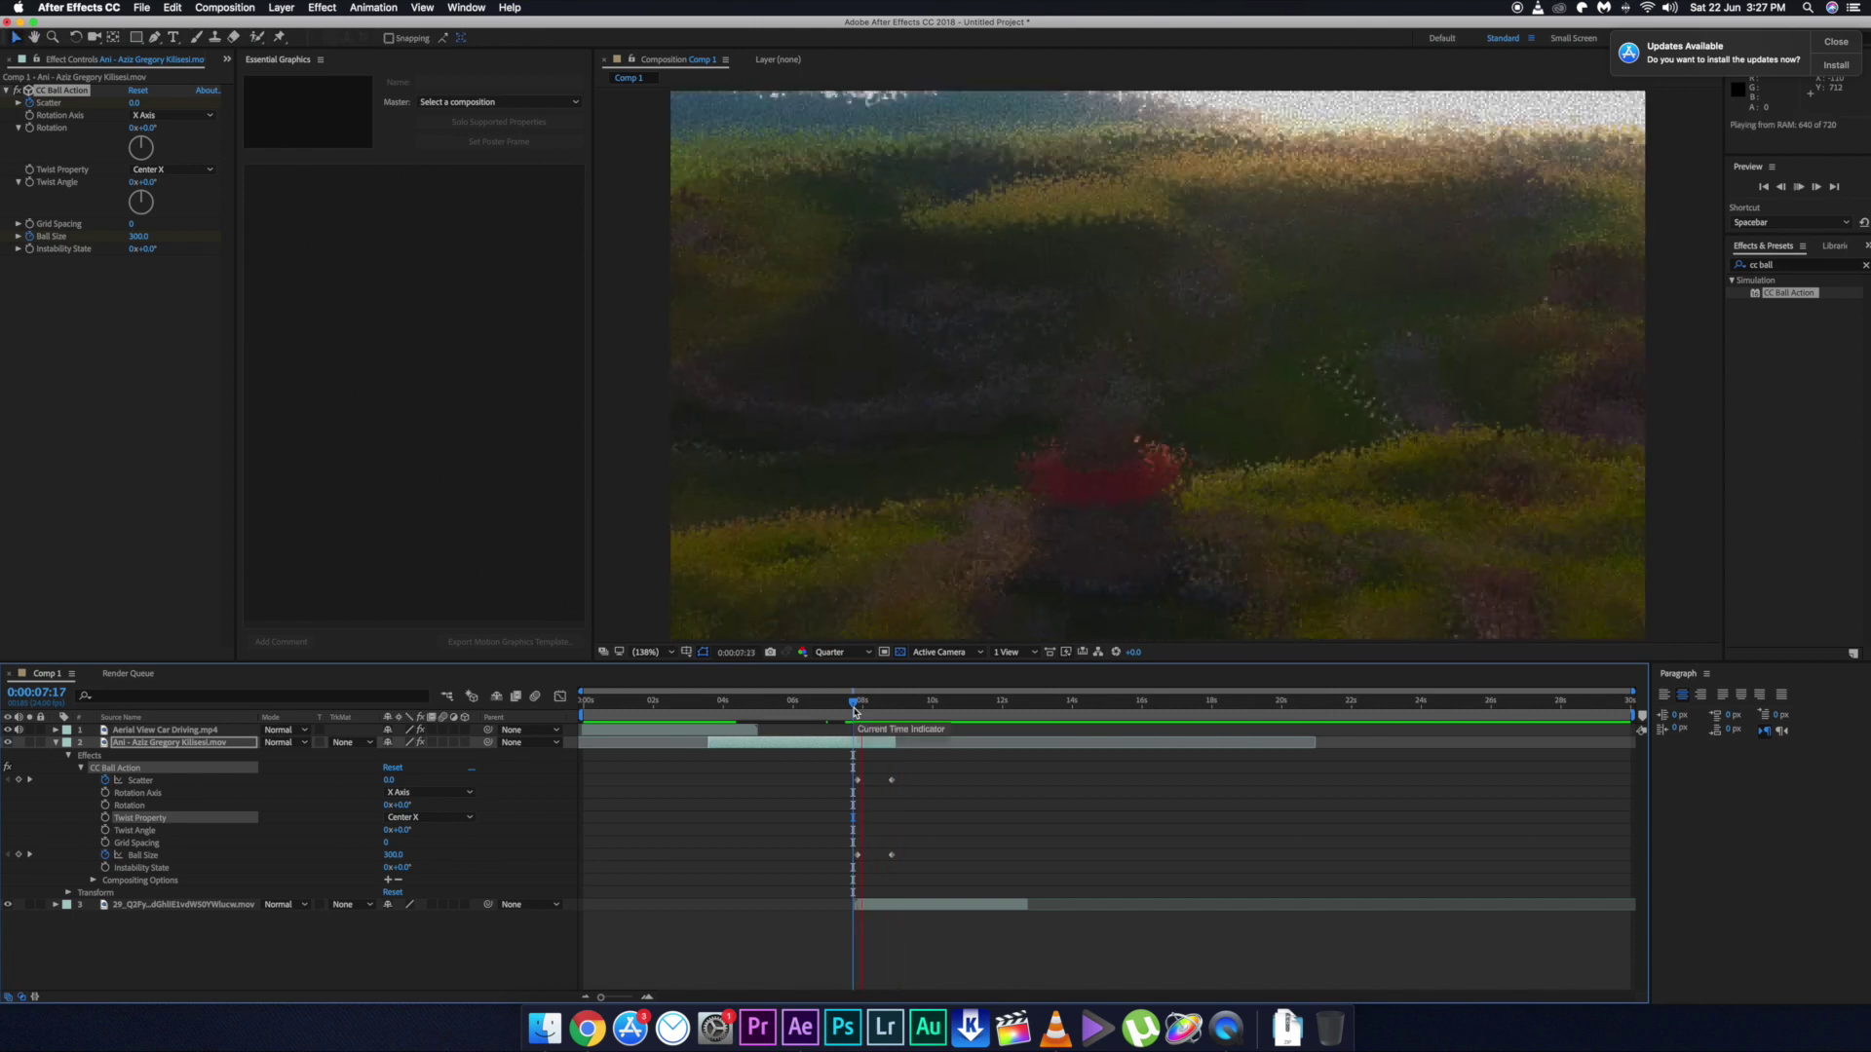
key("space")
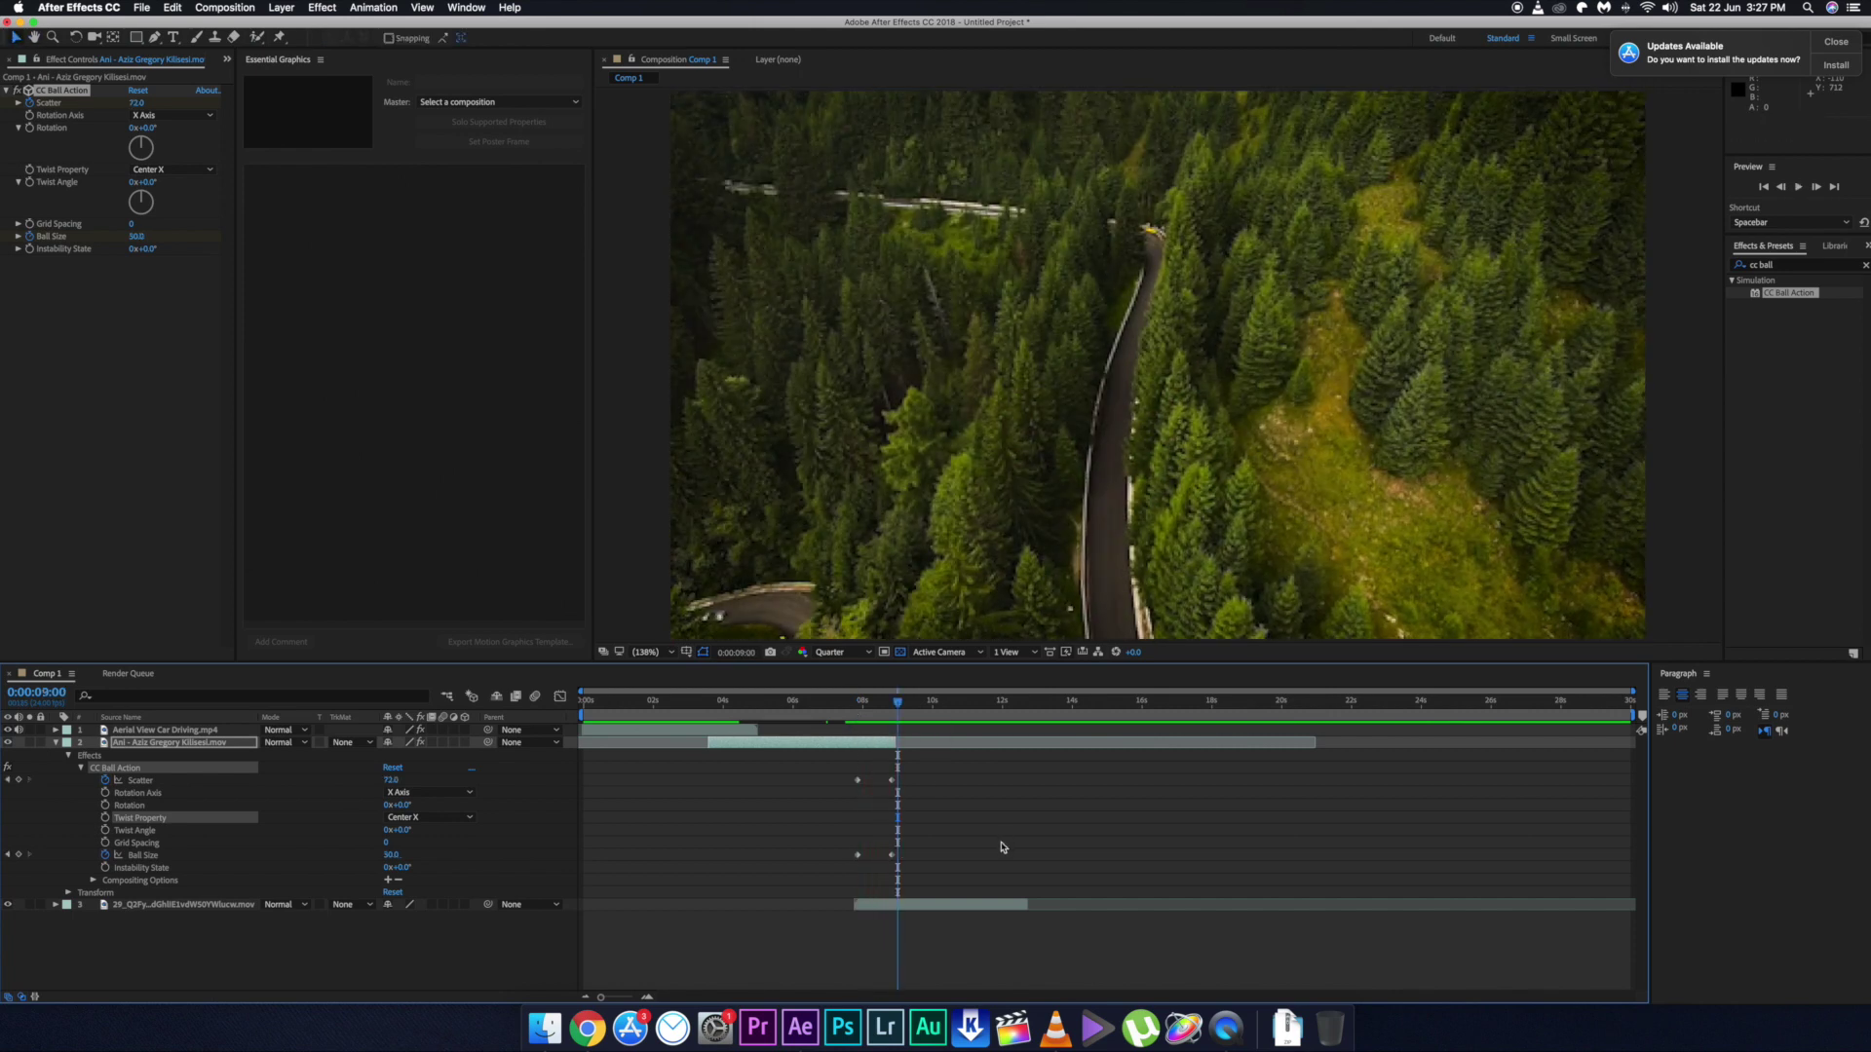
Step: Apply Easy Ease to the selected Scatter and Ball Size keyframes
left_click_drag(947, 870, 846, 778)
right_click(859, 781)
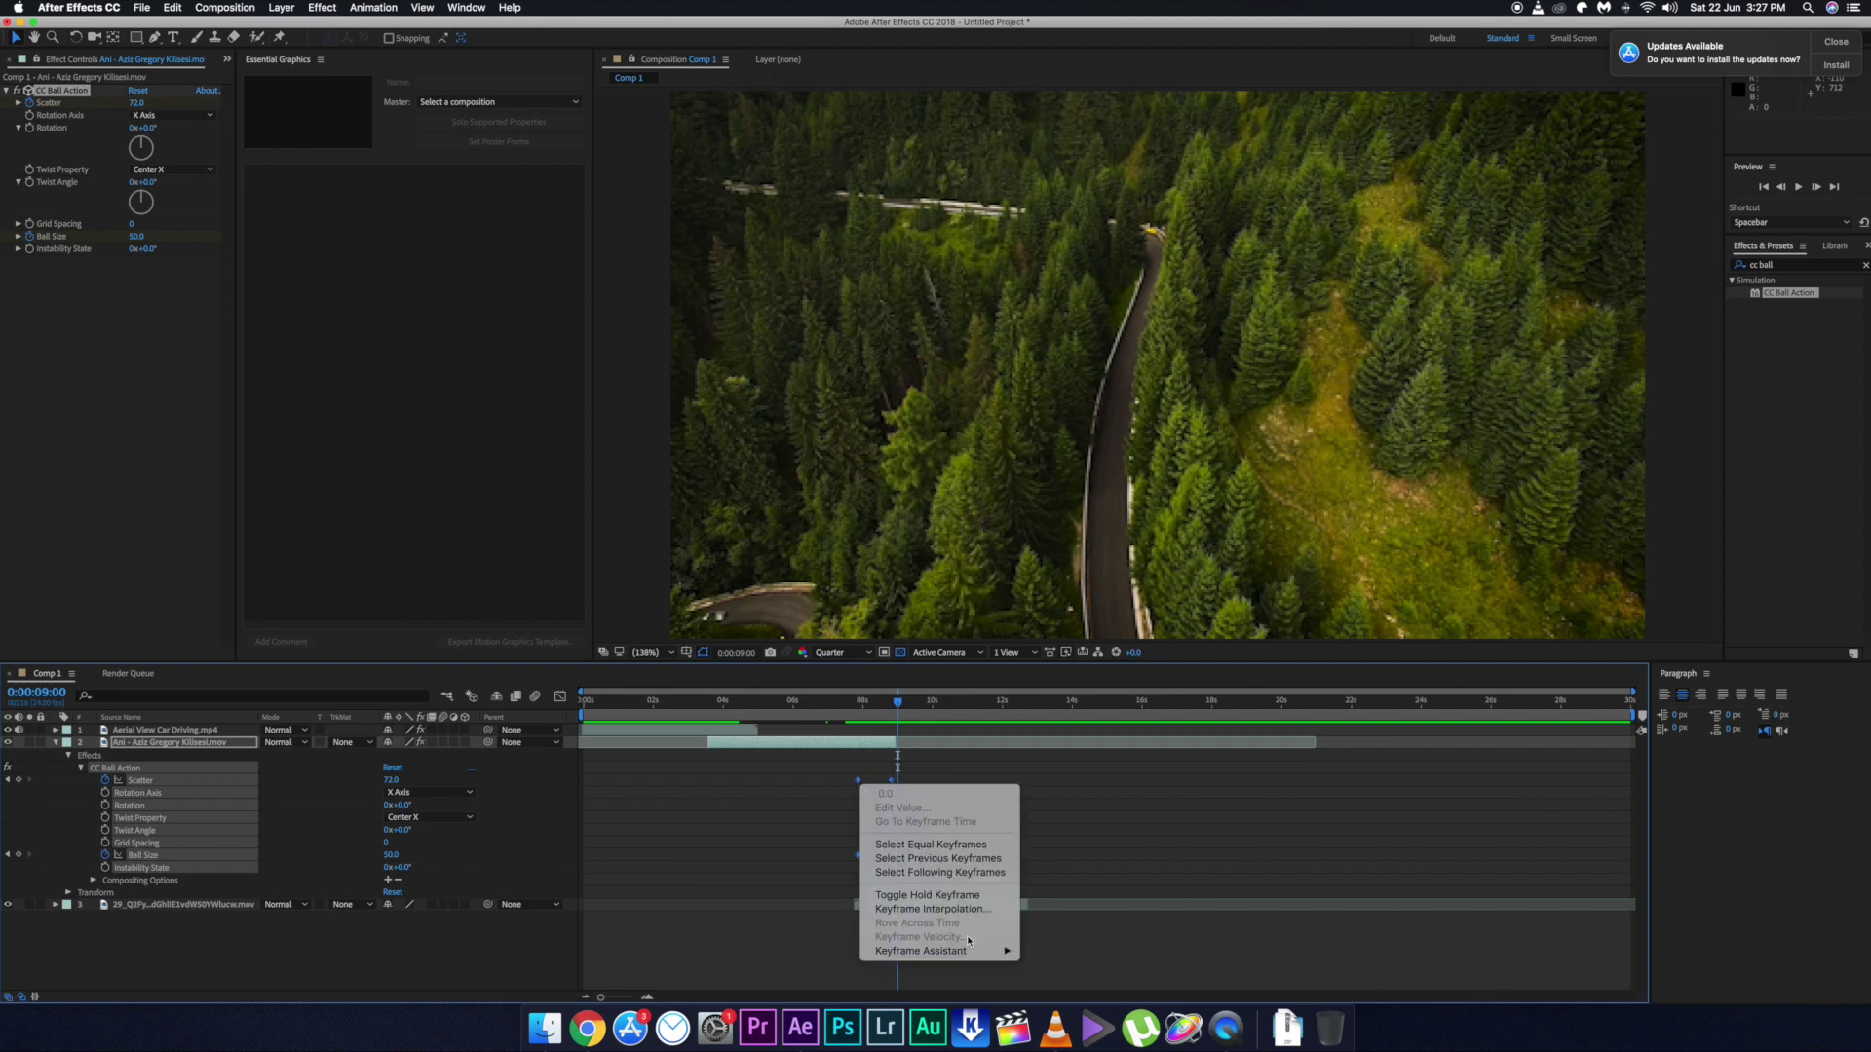
mouse_move(965, 951)
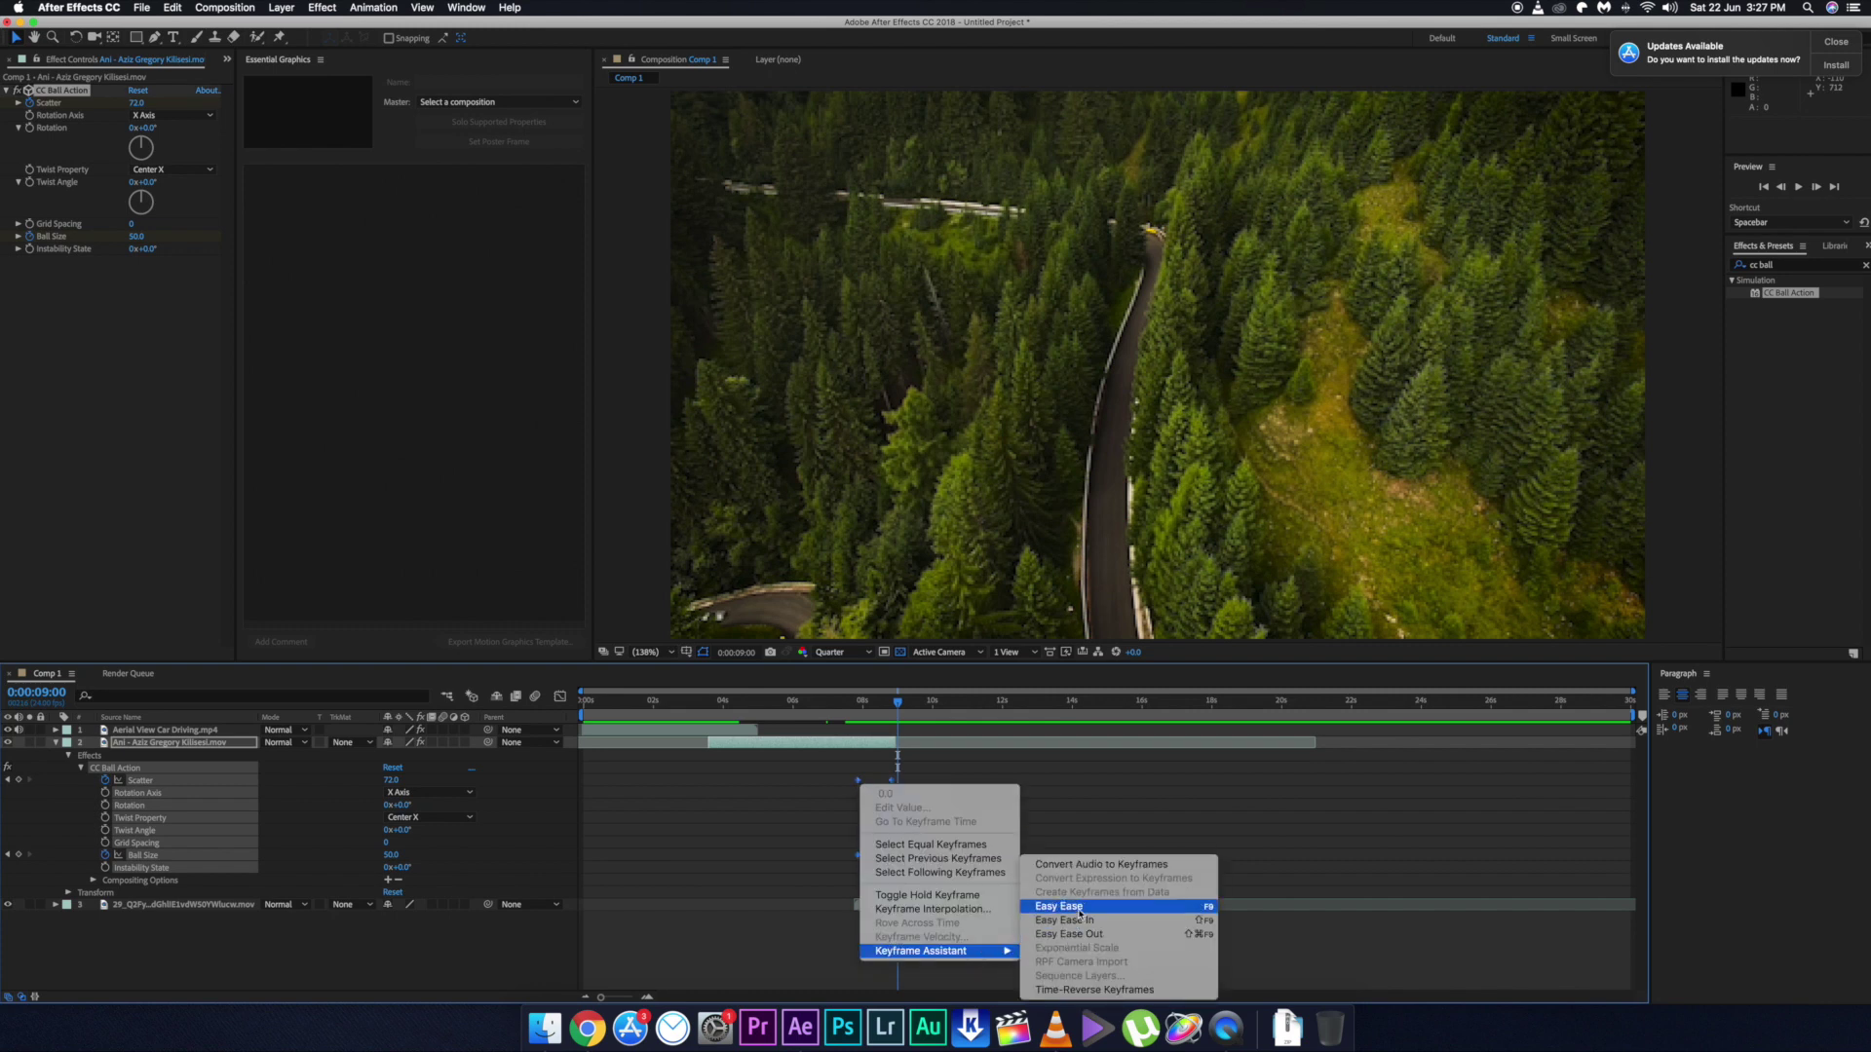
left_click(1079, 908)
Step: Drag the keyframes' influence handles in the speed graph to deepen the speed curve
left_click(560, 696)
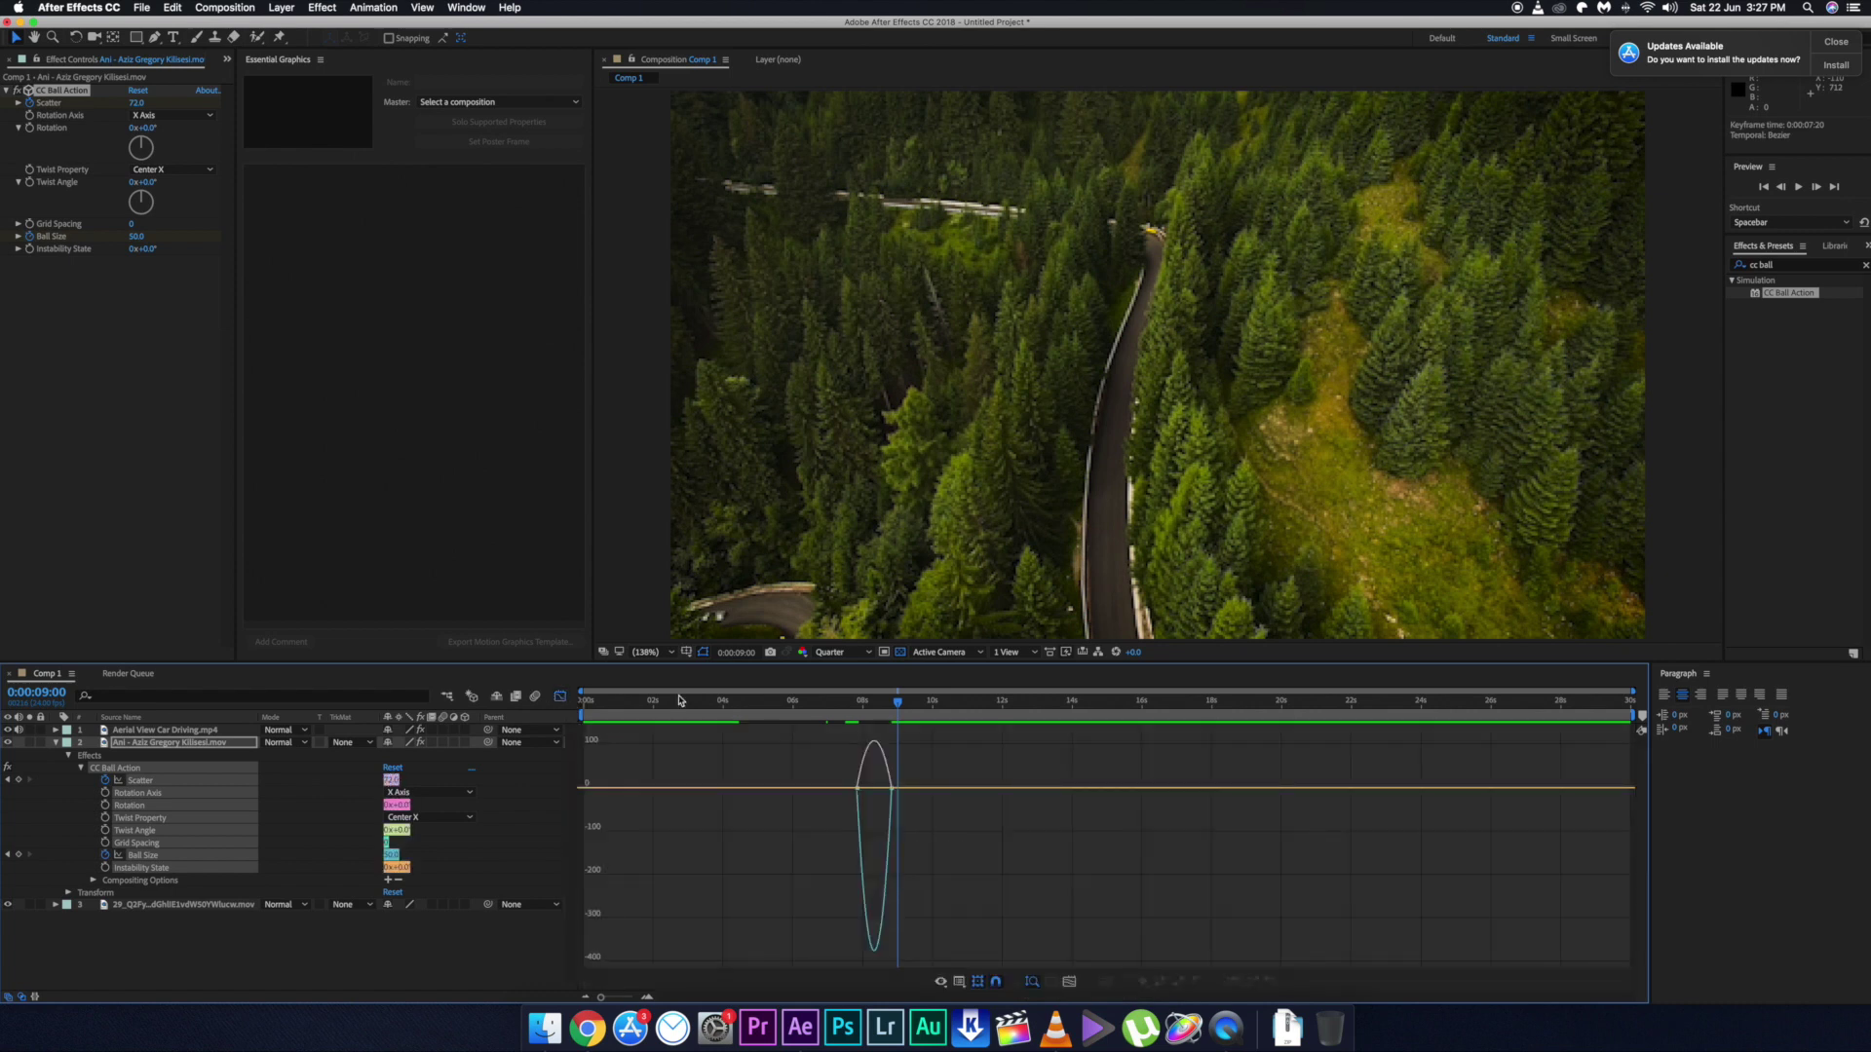
left_click(865, 789)
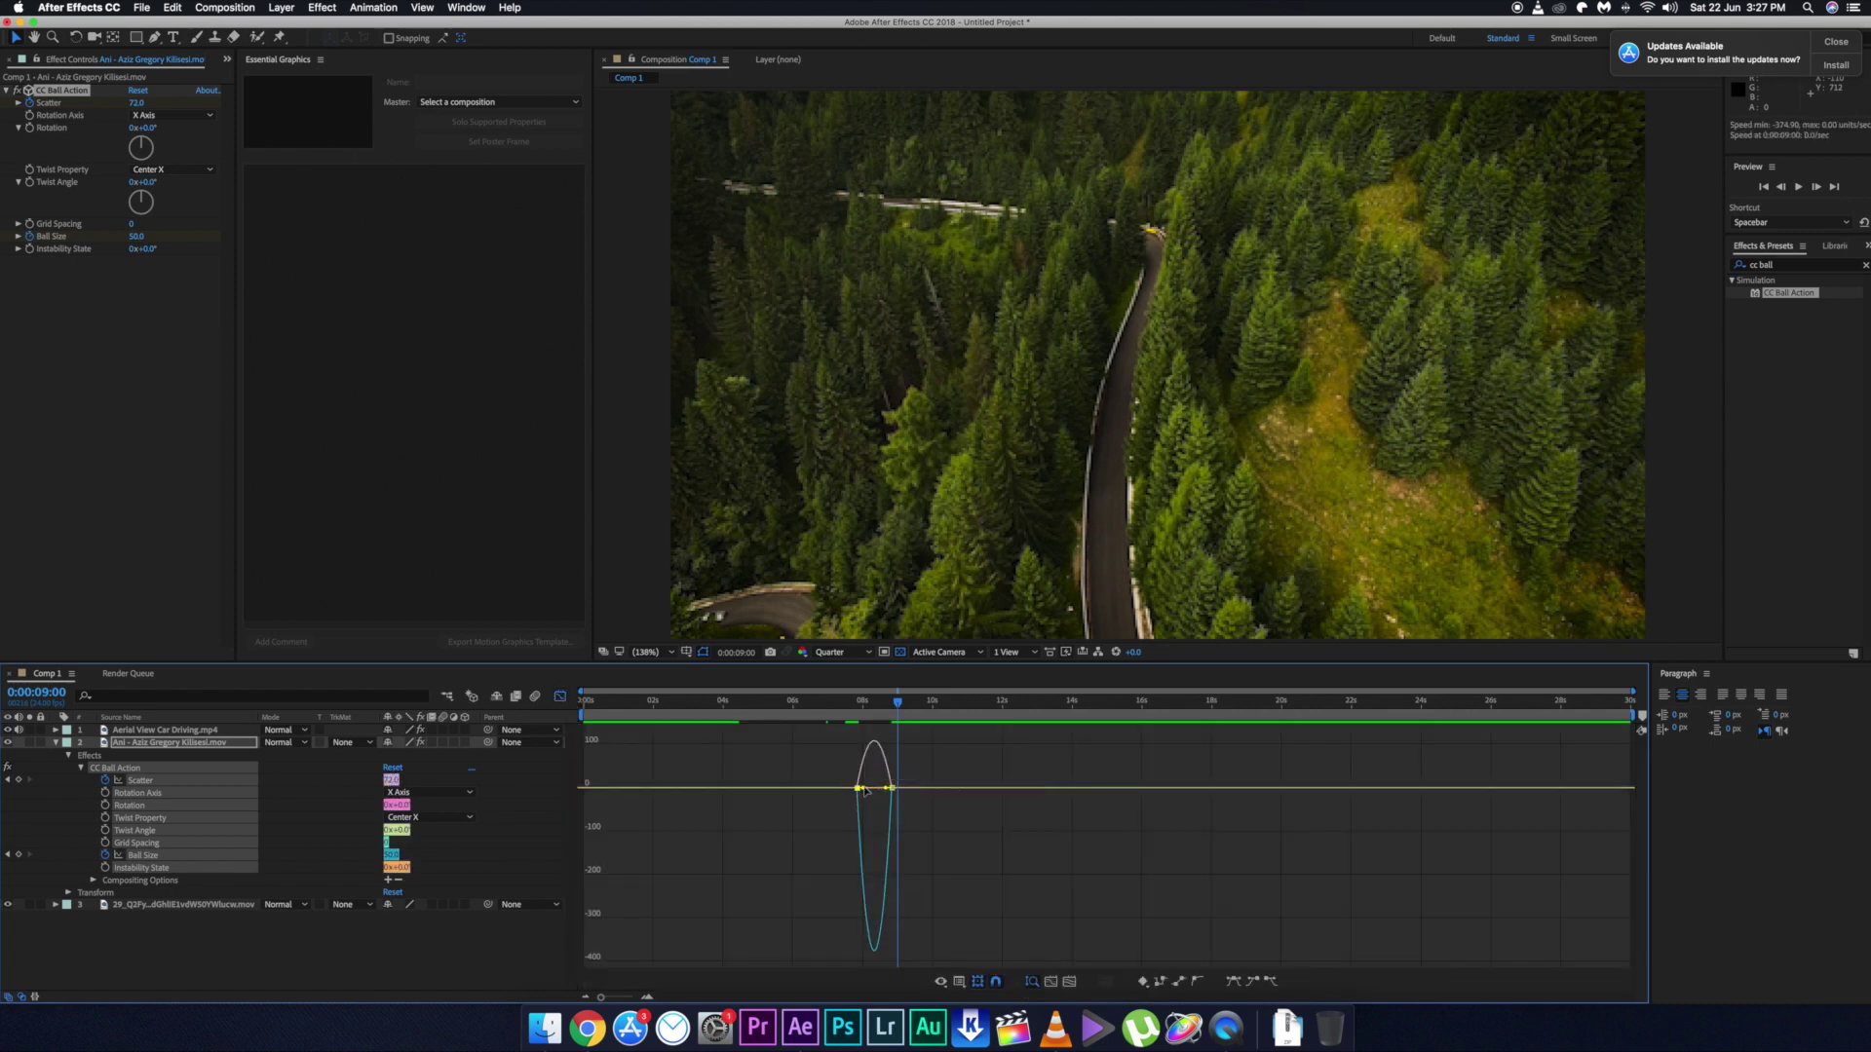
left_click_drag(866, 789, 883, 766)
left_click(880, 765)
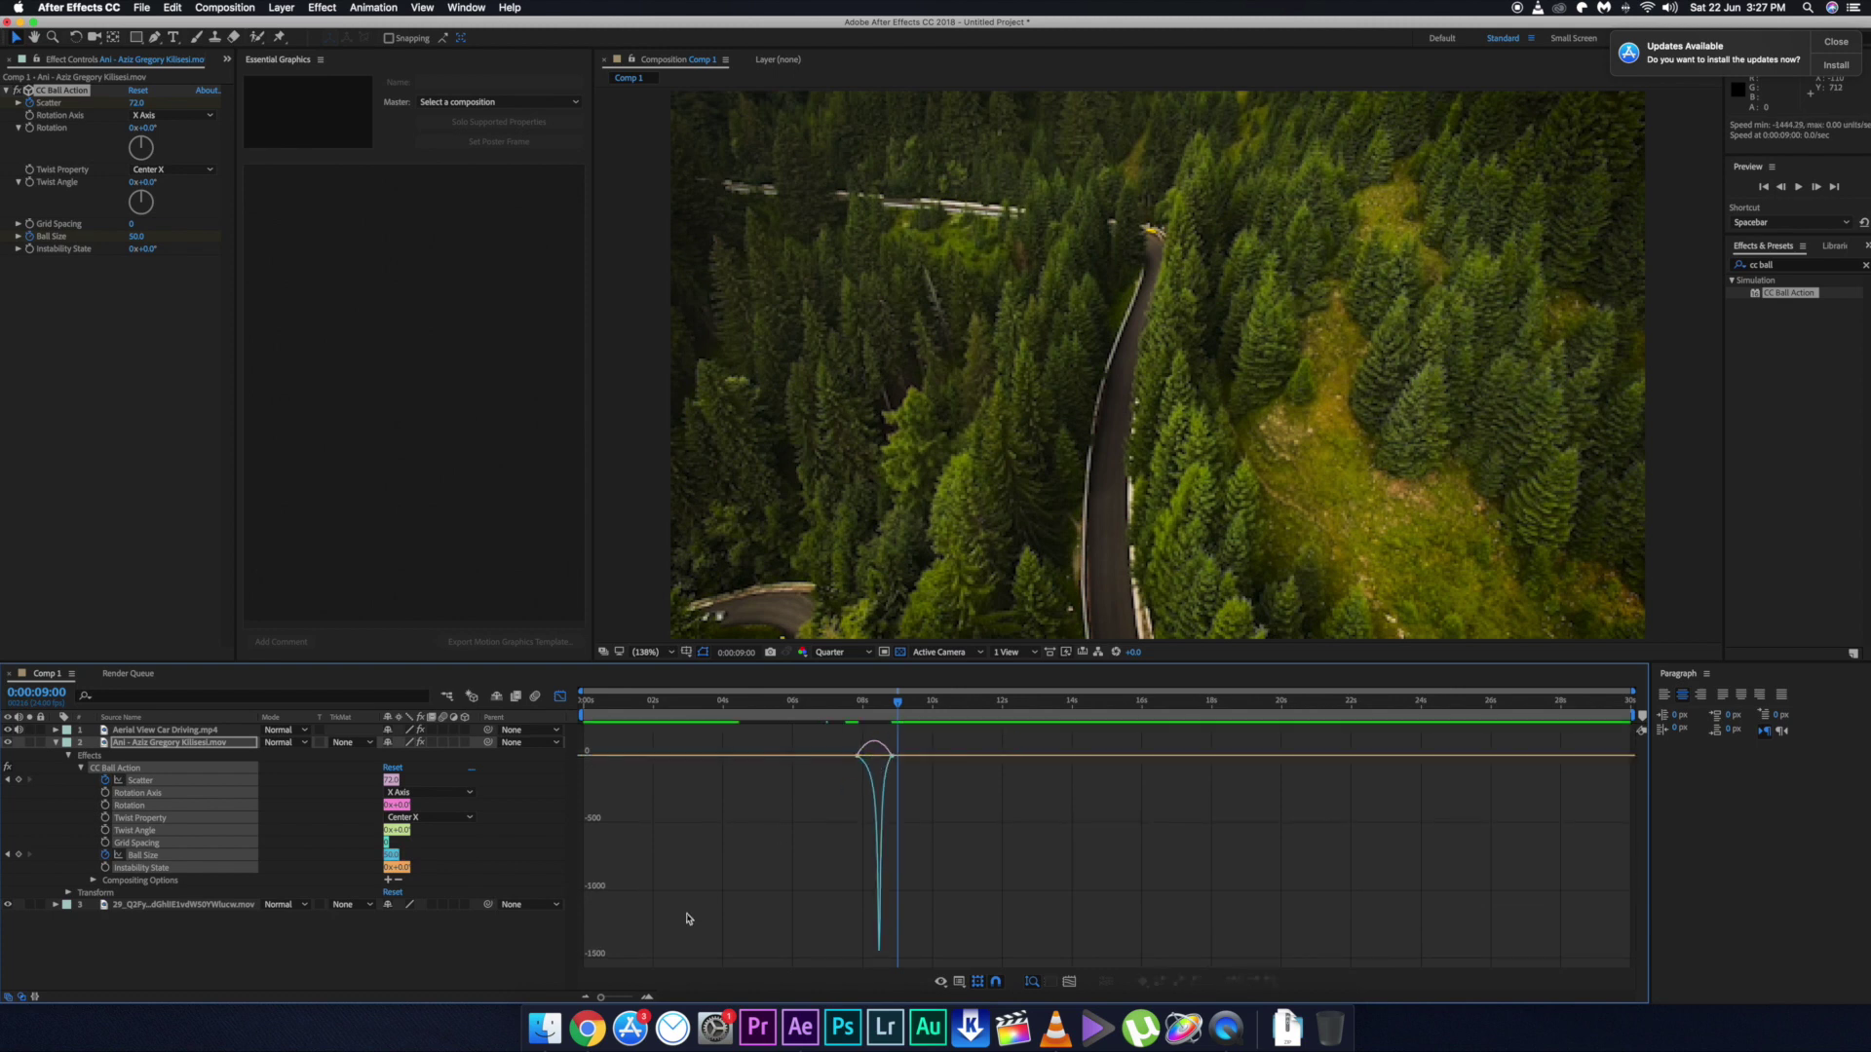
left_click(630, 997)
left_click(731, 789)
left_click_drag(686, 756, 971, 761)
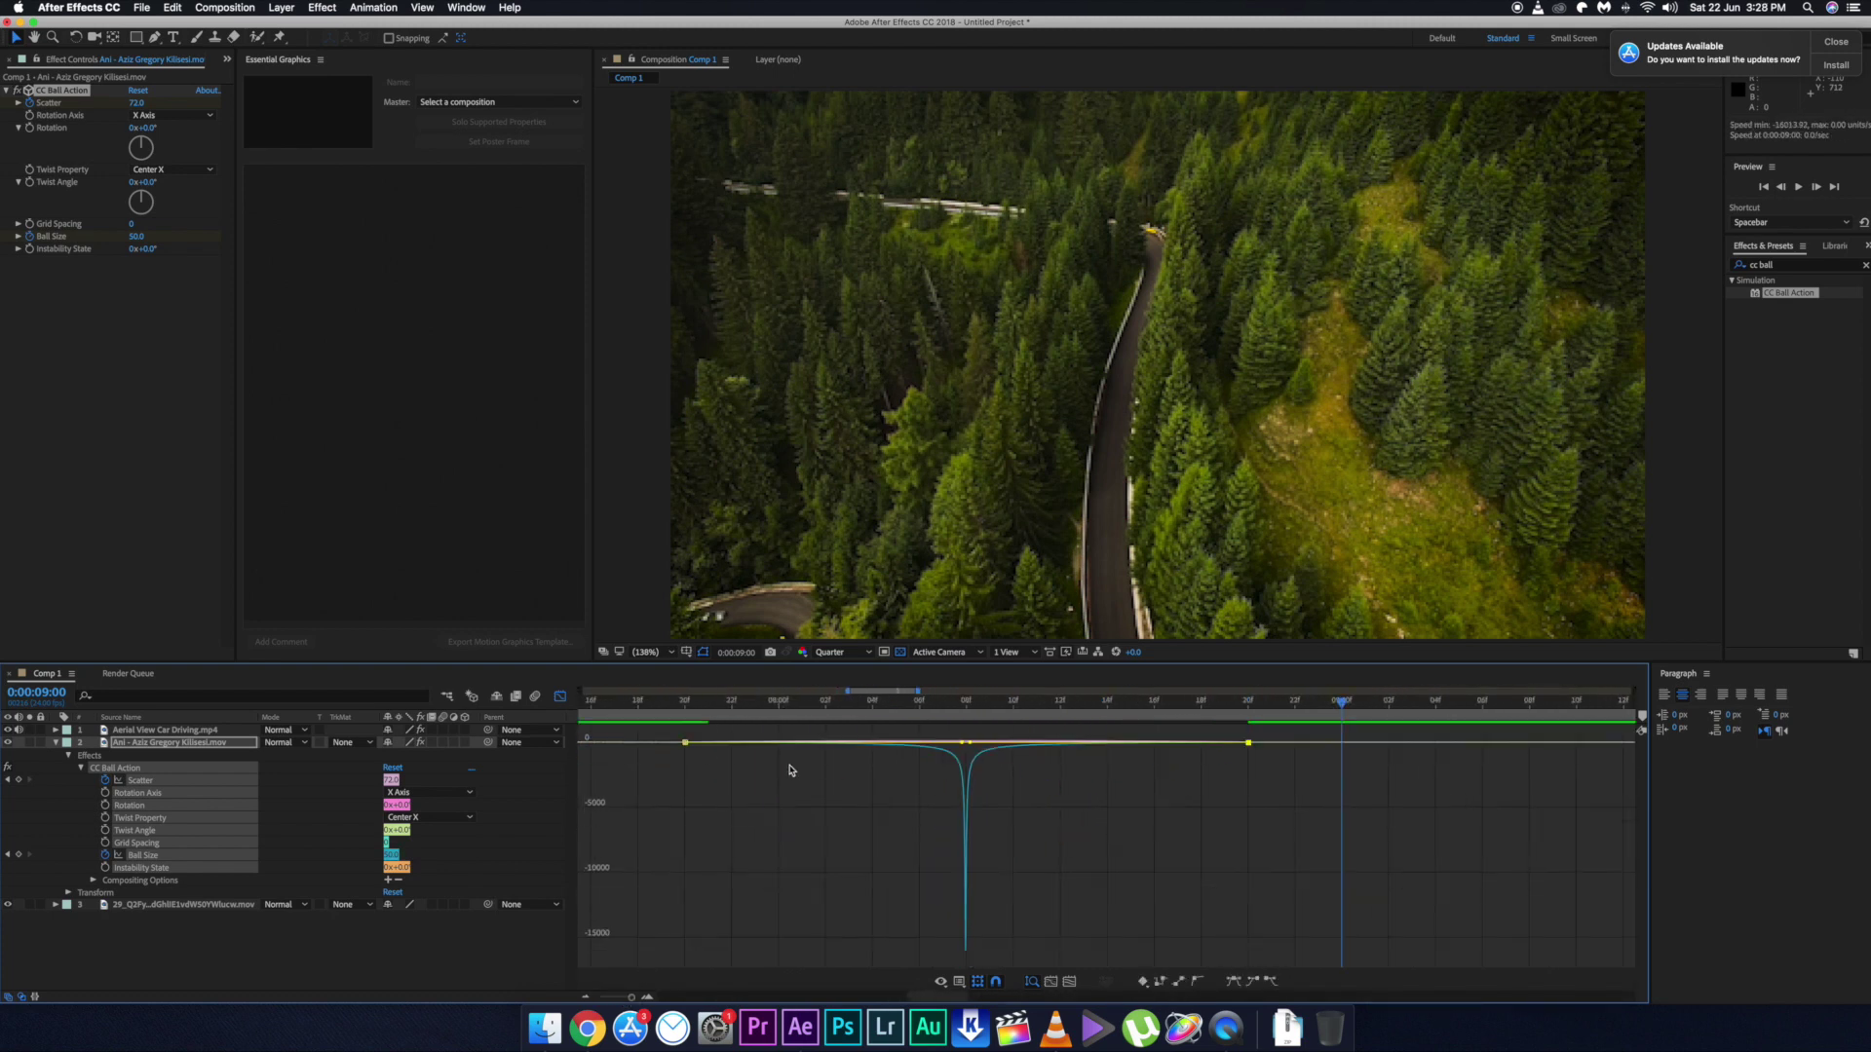
Step: Stretch both Scatter keyframes' ease influence to about 98% for a sharp mid-transition peak
left_click(560, 696)
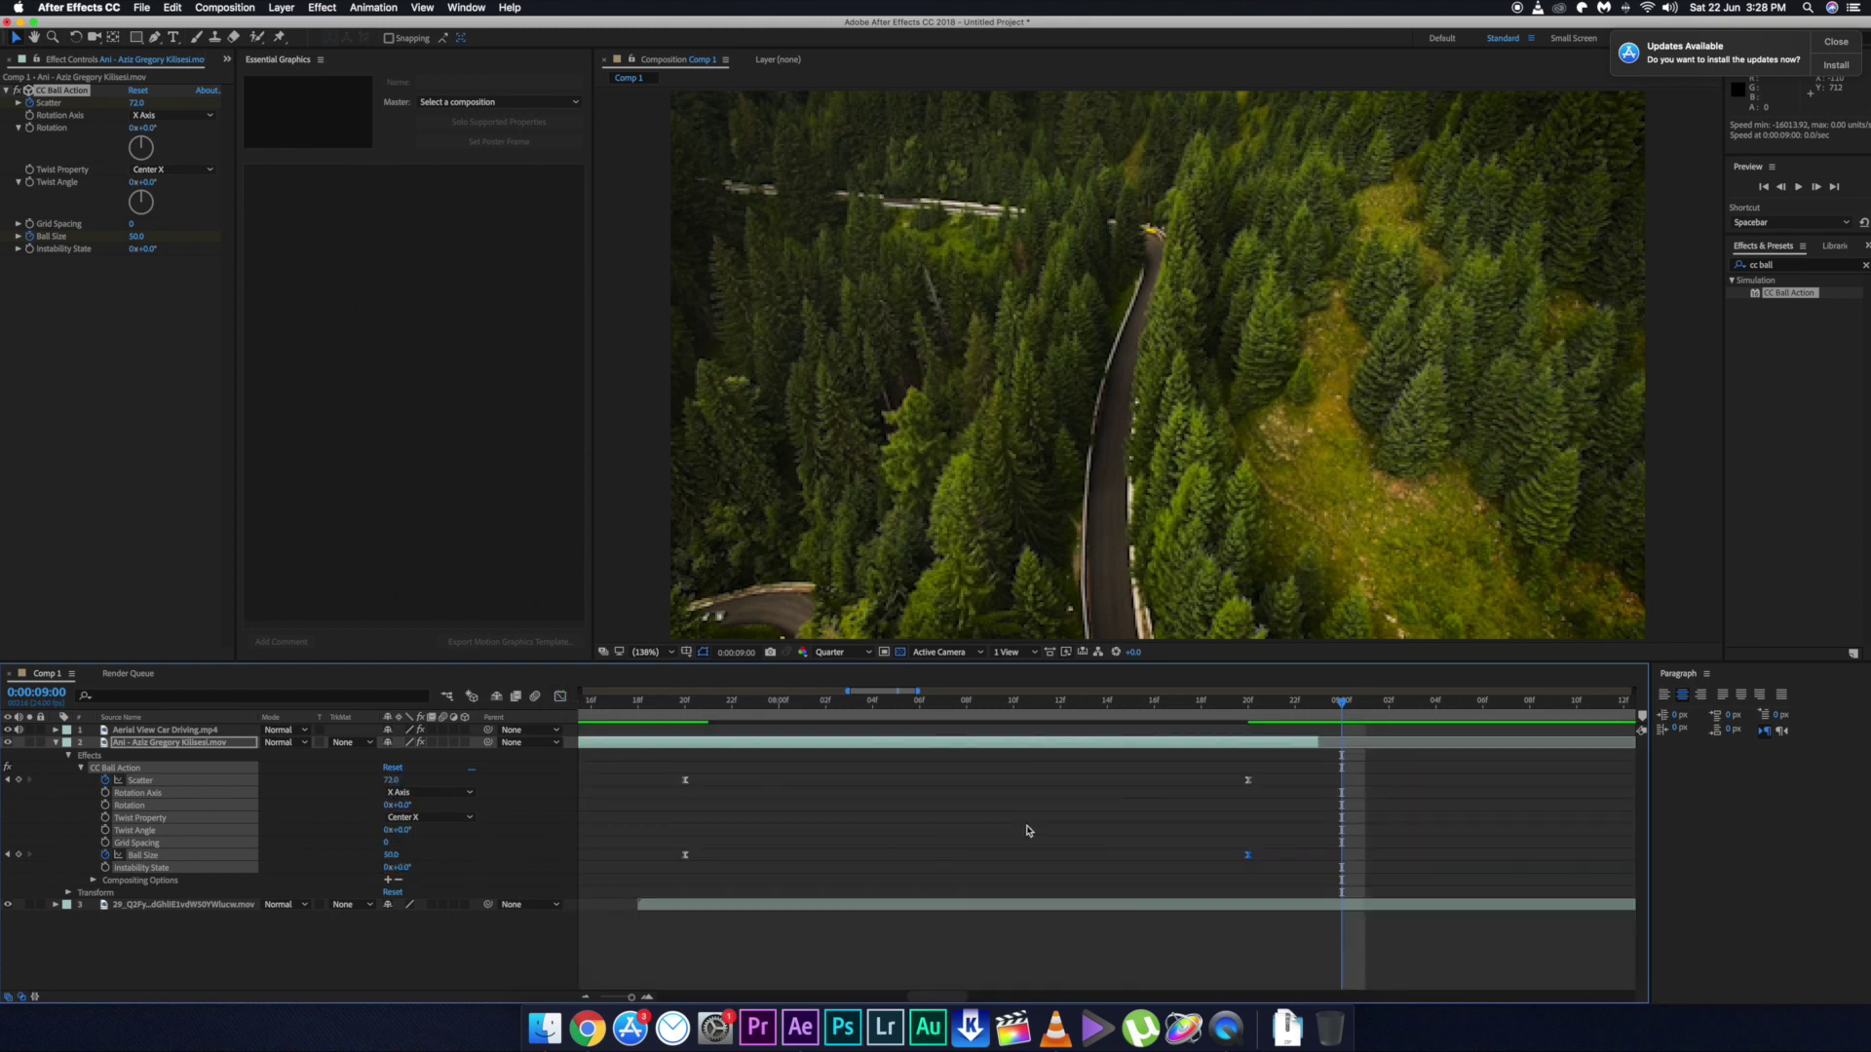
left_click(1248, 780)
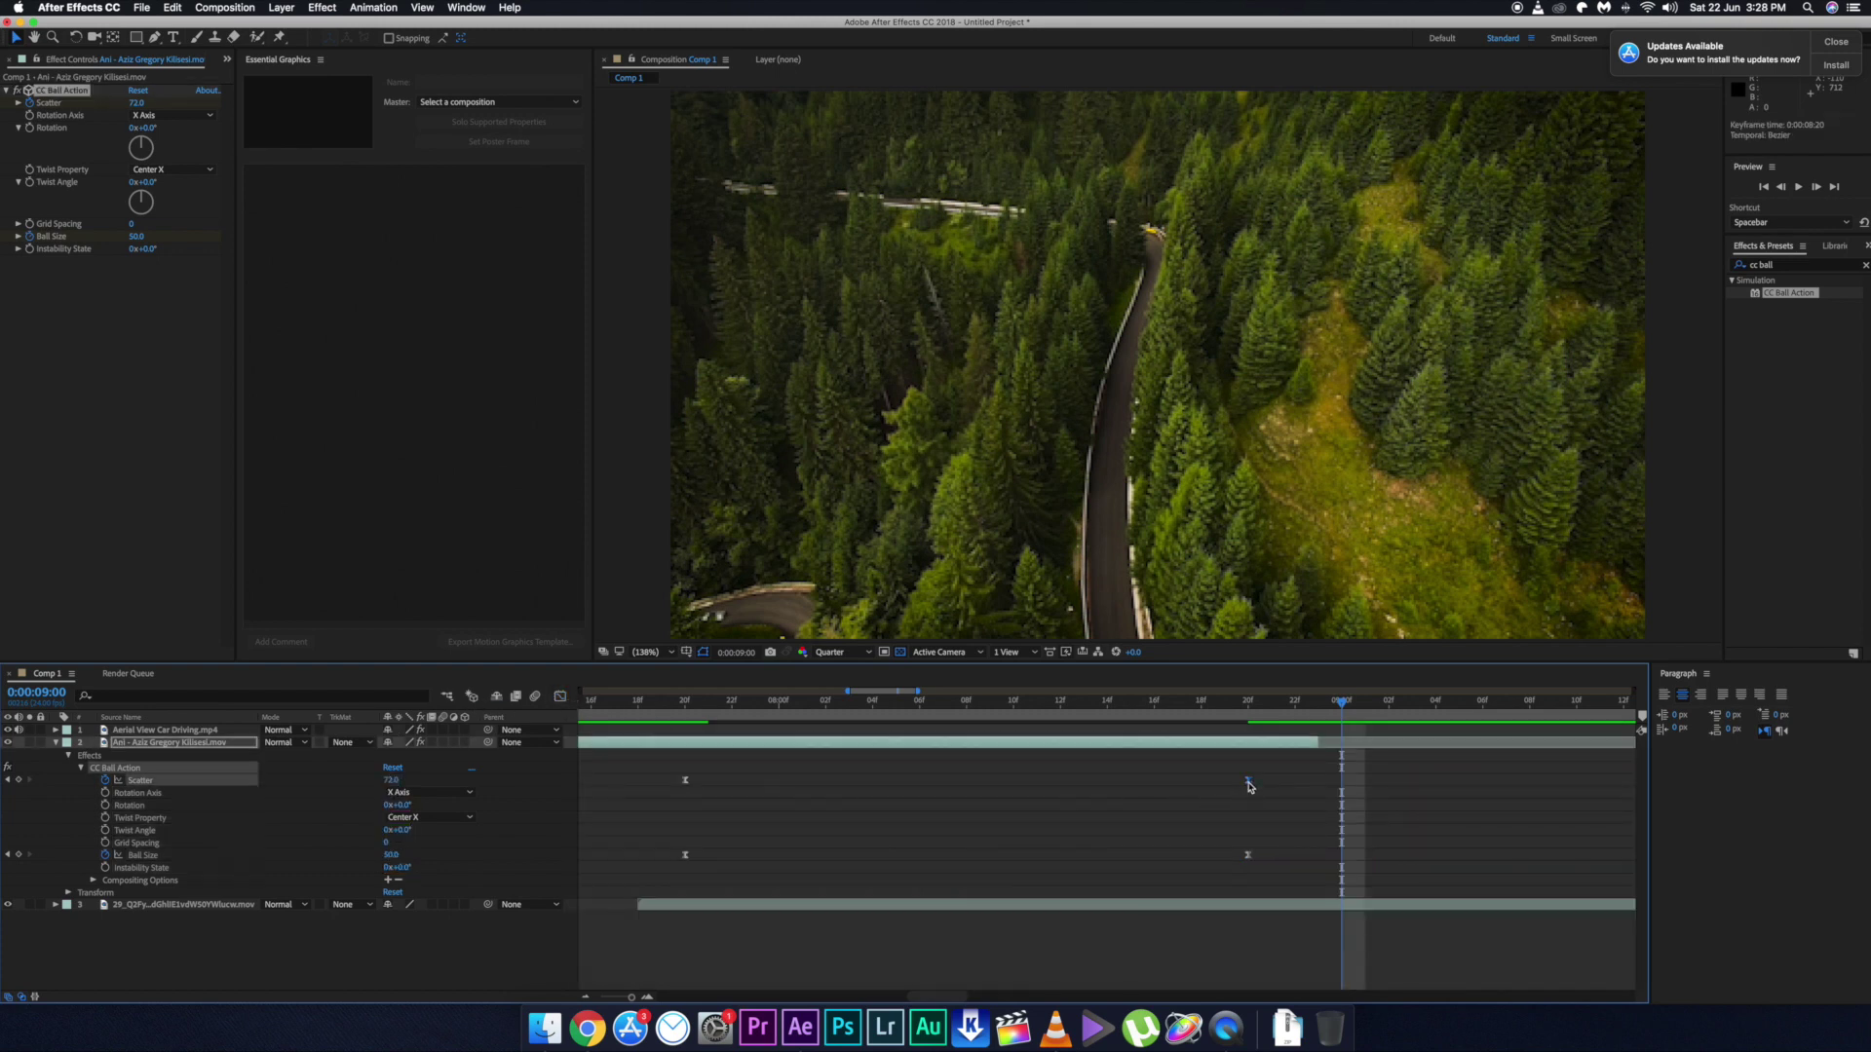
left_click(560, 695)
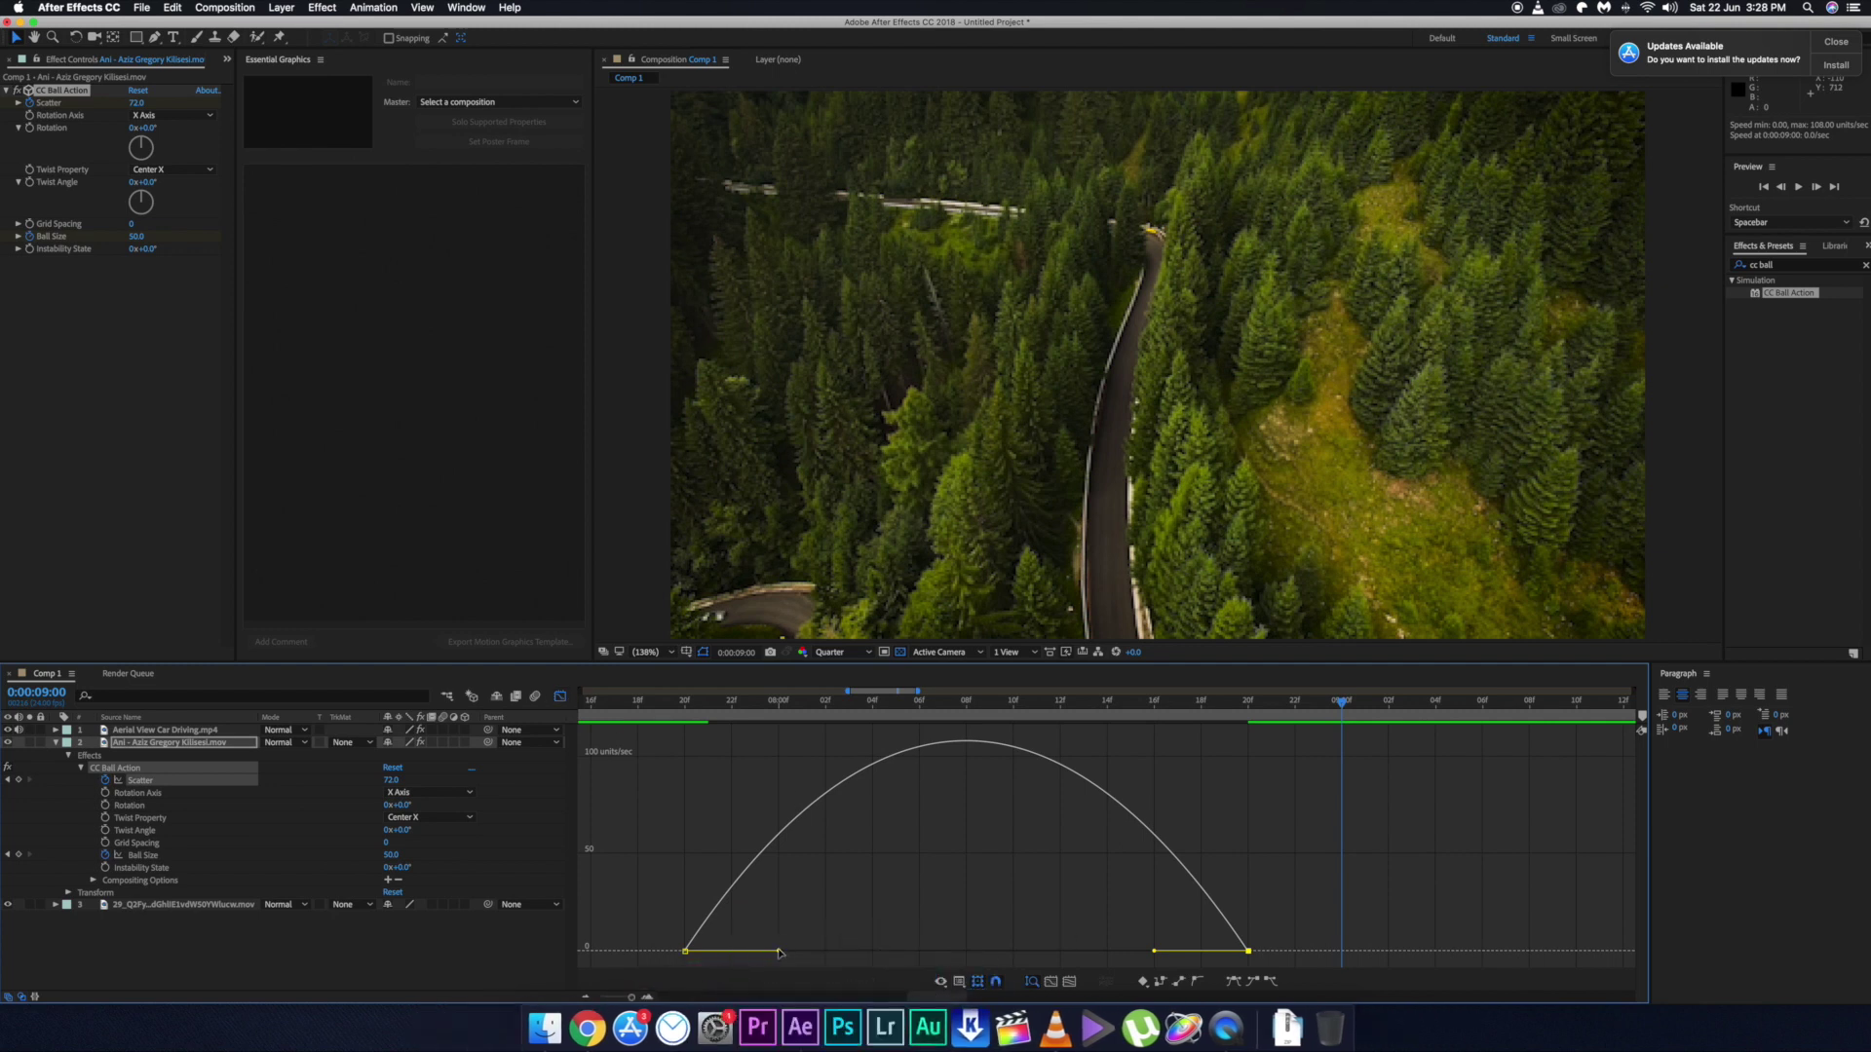
left_click_drag(778, 952, 961, 952)
left_click_drag(1154, 952, 972, 952)
left_click(562, 698)
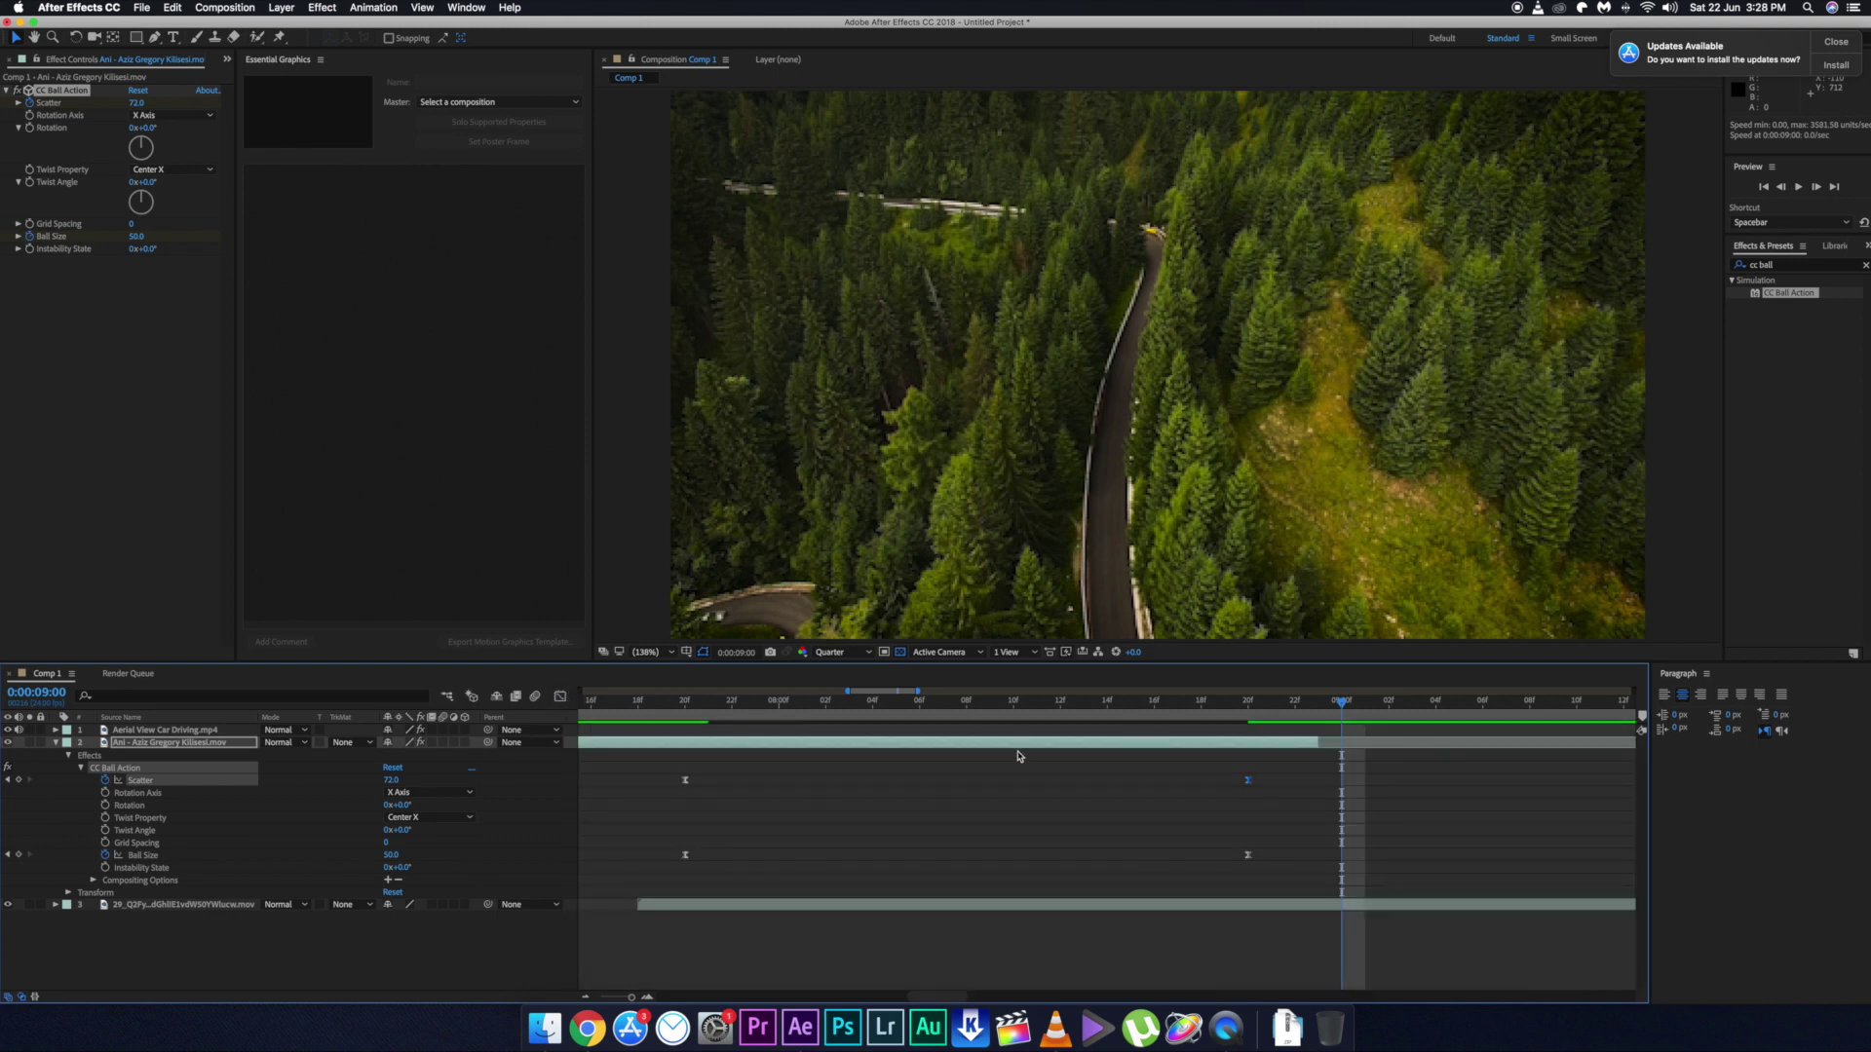
left_click(671, 731)
Step: Preview the dissolve from about 0:00:07:19, replay it from 0:00:07:21, and reopen the Scatter speed graph
key("space")
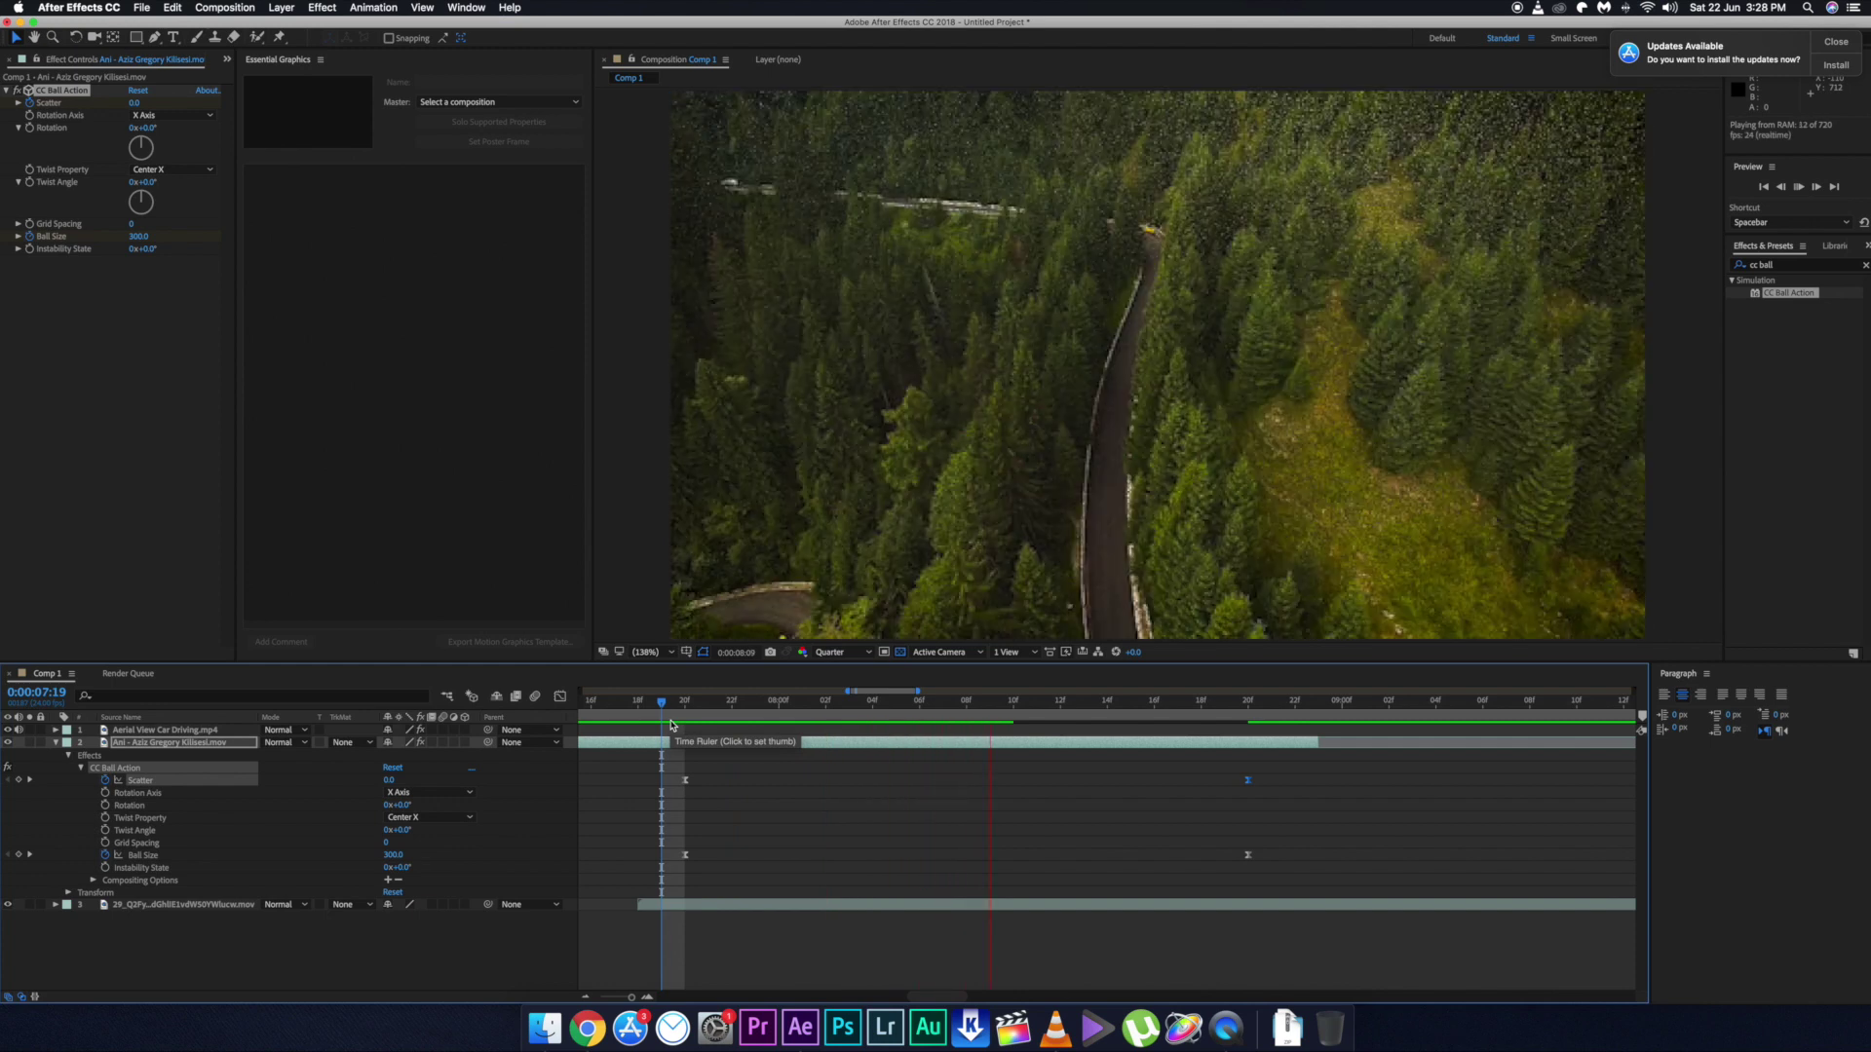
left_click(706, 717)
key("space")
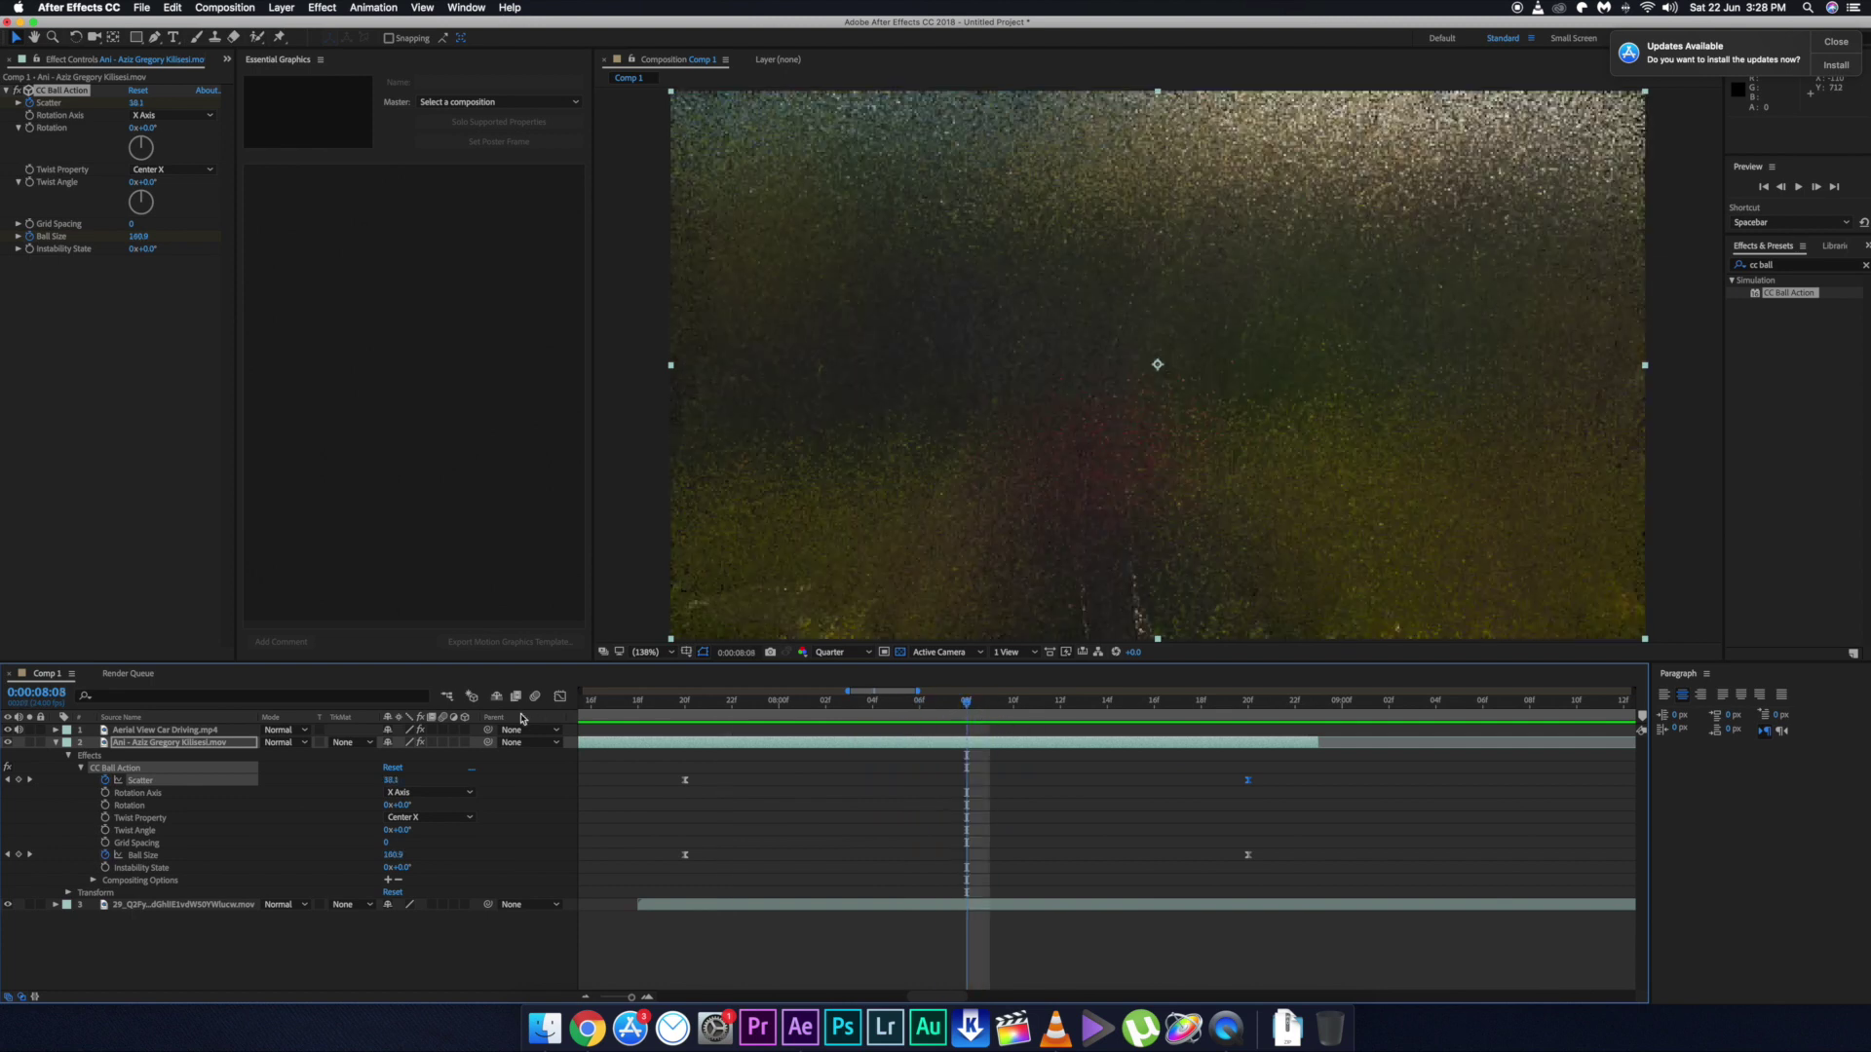
left_click(560, 696)
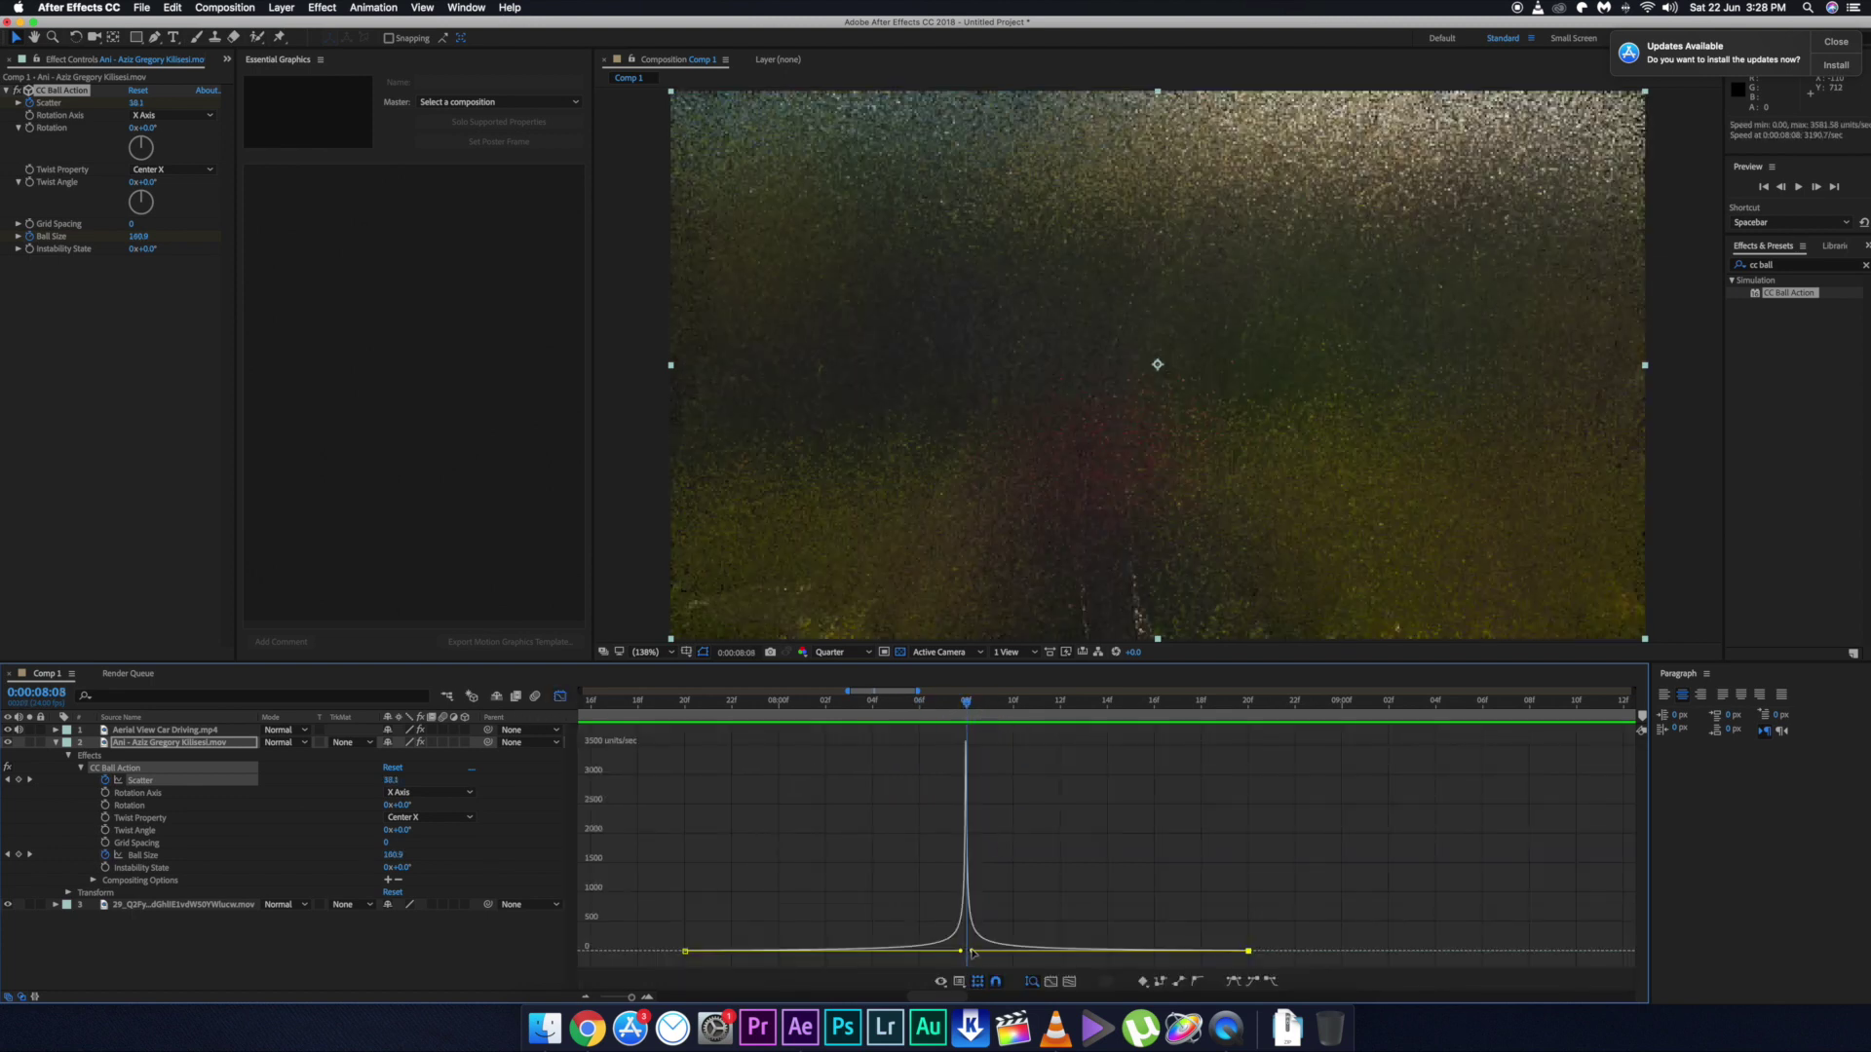
Step: Widen and lower the Scatter speed spike by pulling its influence handle back
left_click_drag(971, 952, 1106, 951)
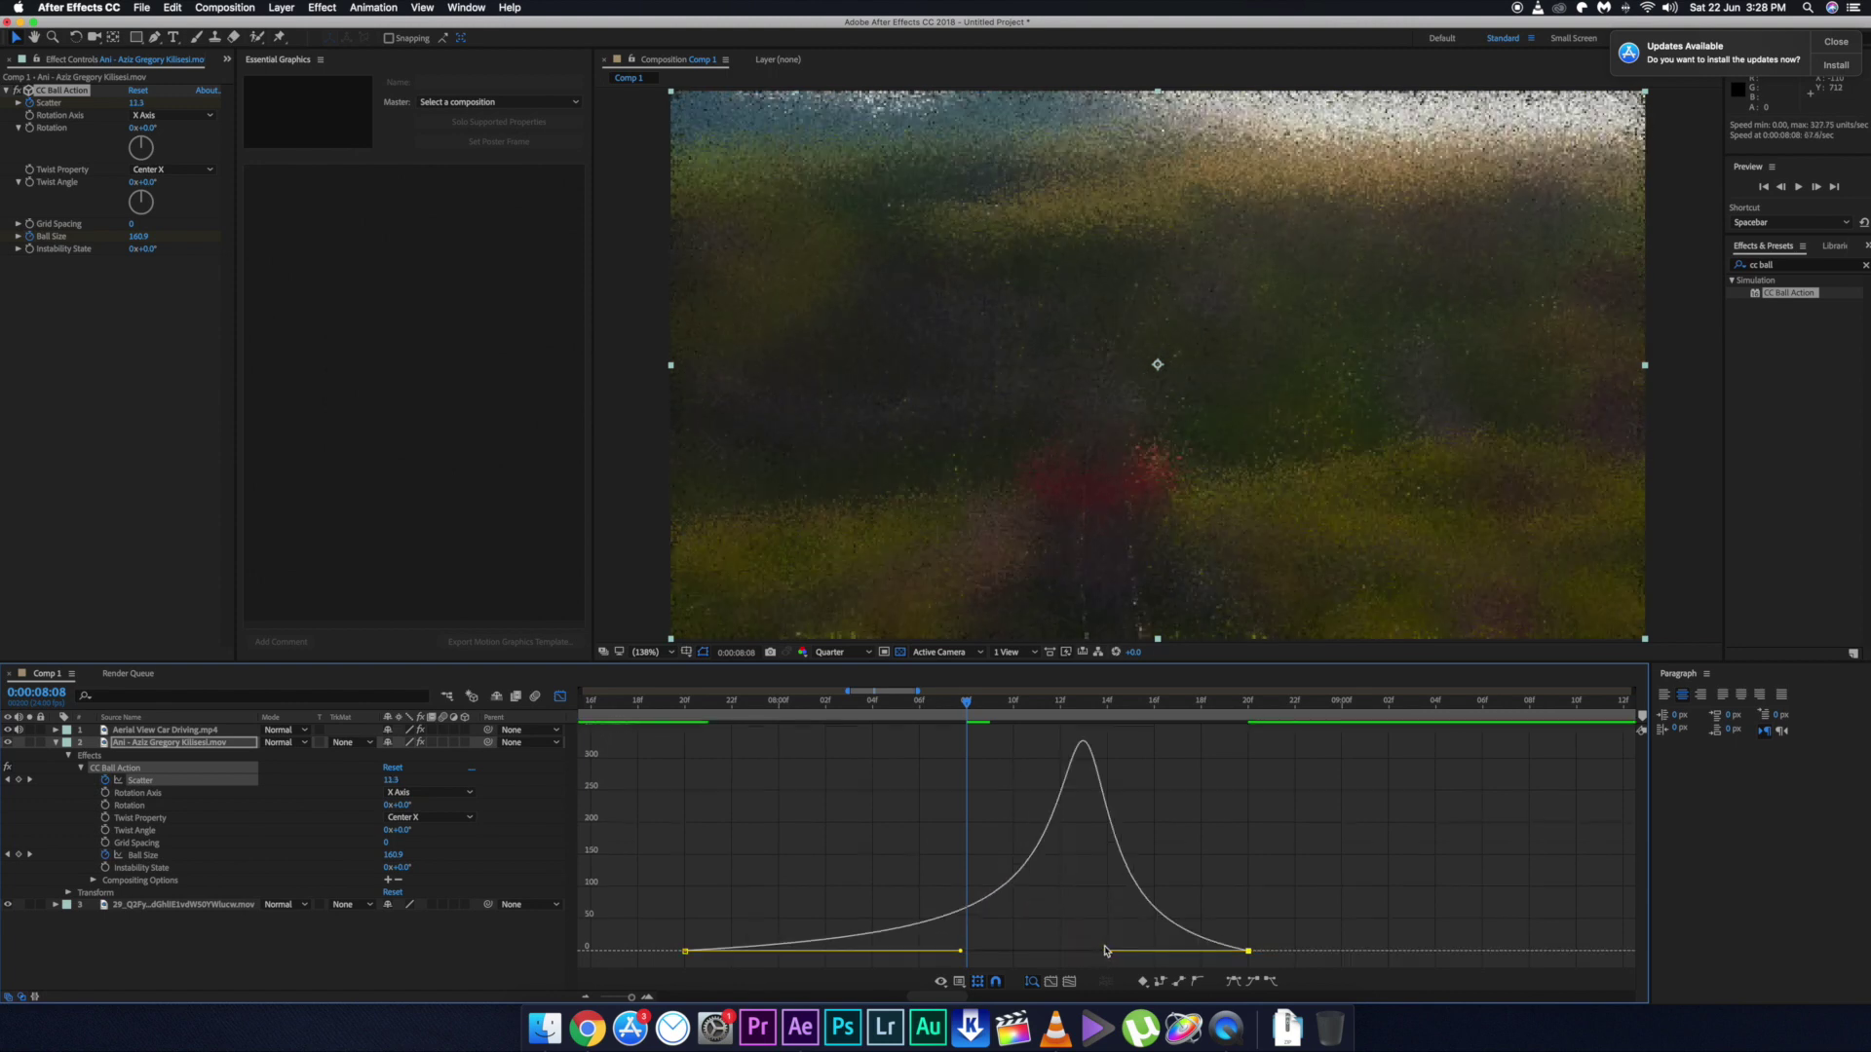
left_click(947, 957)
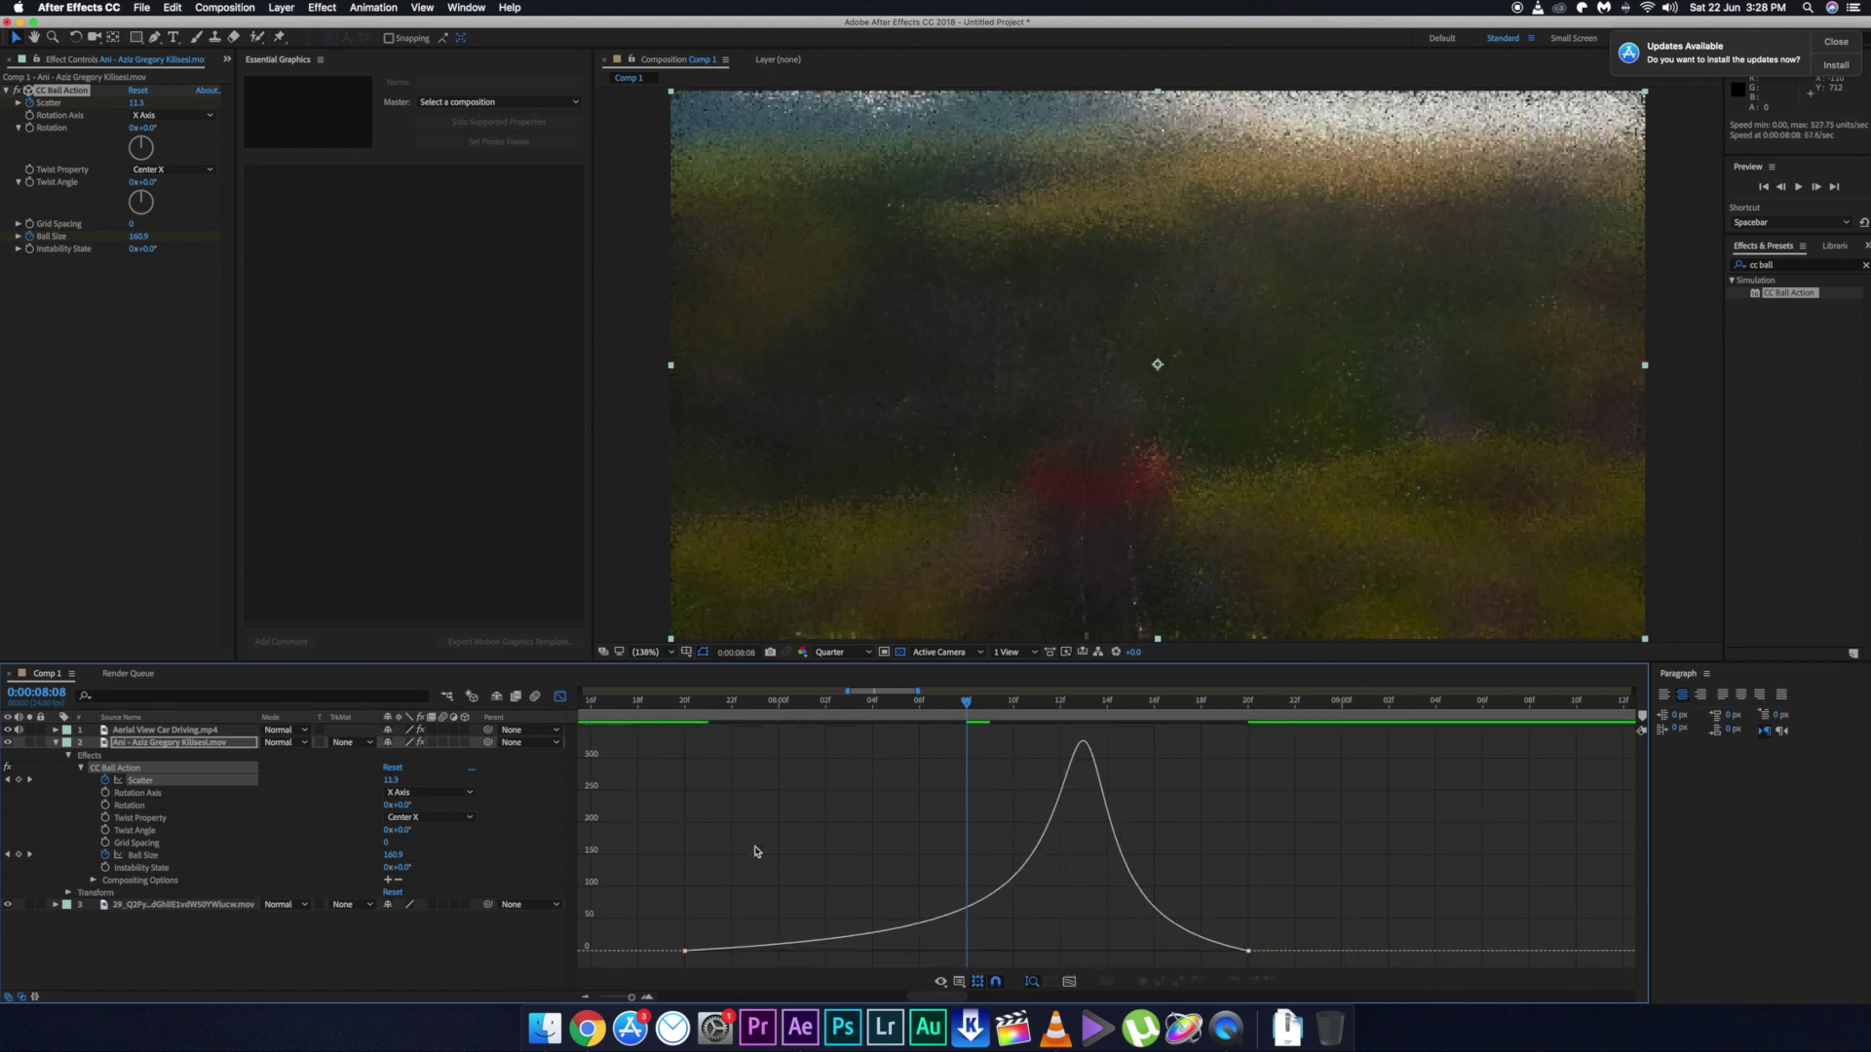
key("shift+F3")
Step: Ease the Ball Size keyframes into a wider, gradual speed dip
left_click(688, 857)
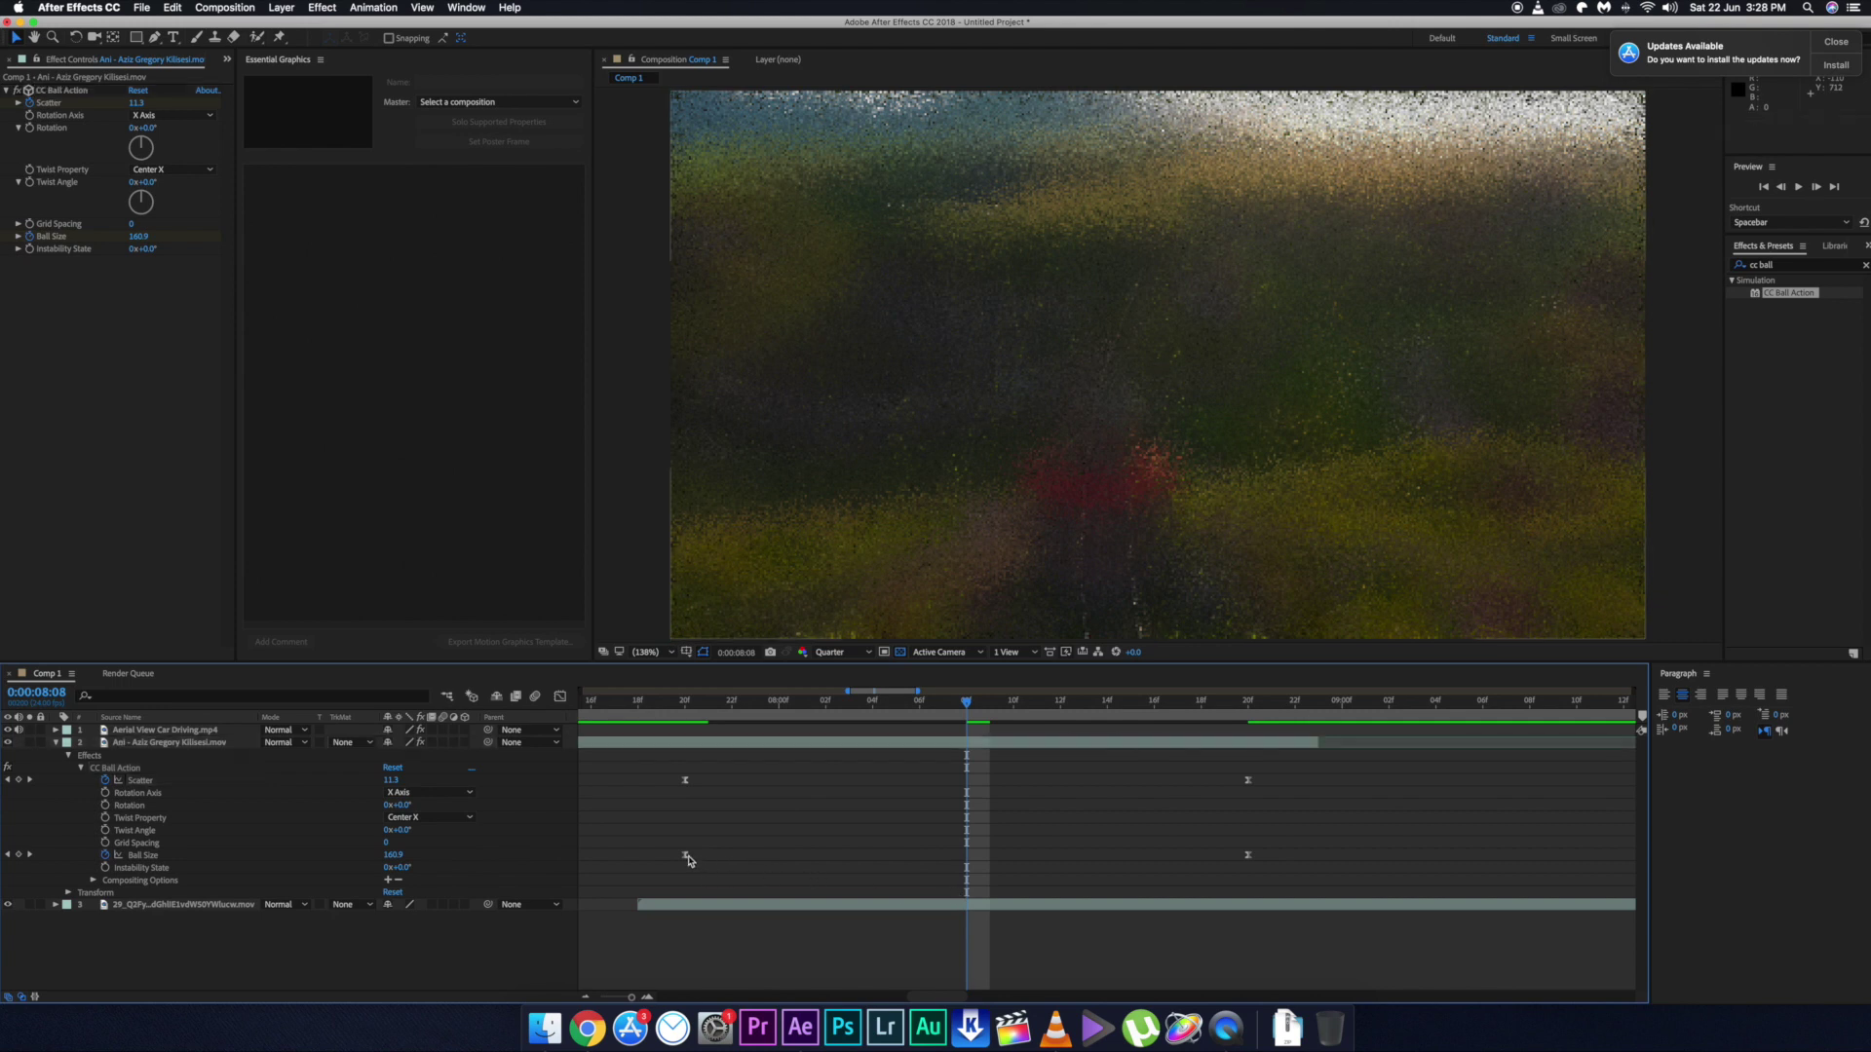
left_click(686, 856)
left_click(560, 695)
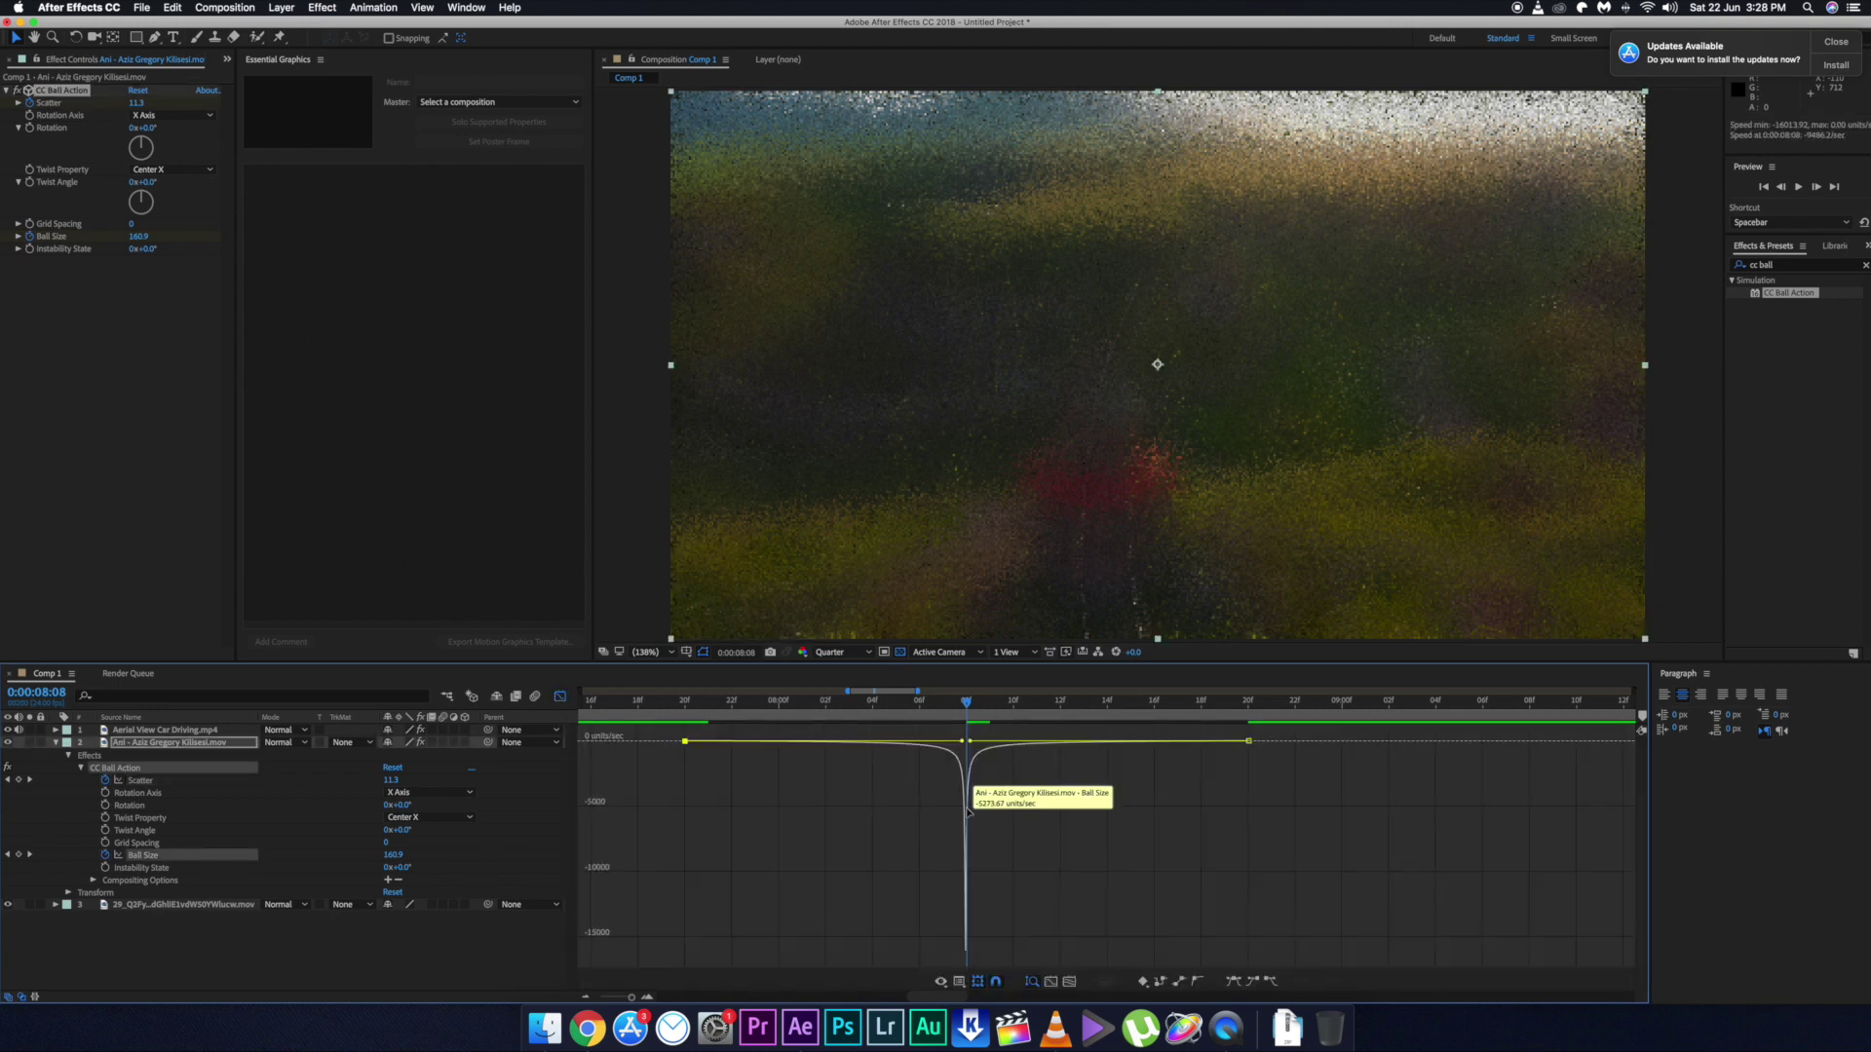
left_click_drag(961, 745, 1075, 748)
left_click_drag(942, 742, 976, 744)
Step: Preview the eased dissolve from 0:00:07:18 until it reaches the unbroken forest road clip
left_click(561, 697)
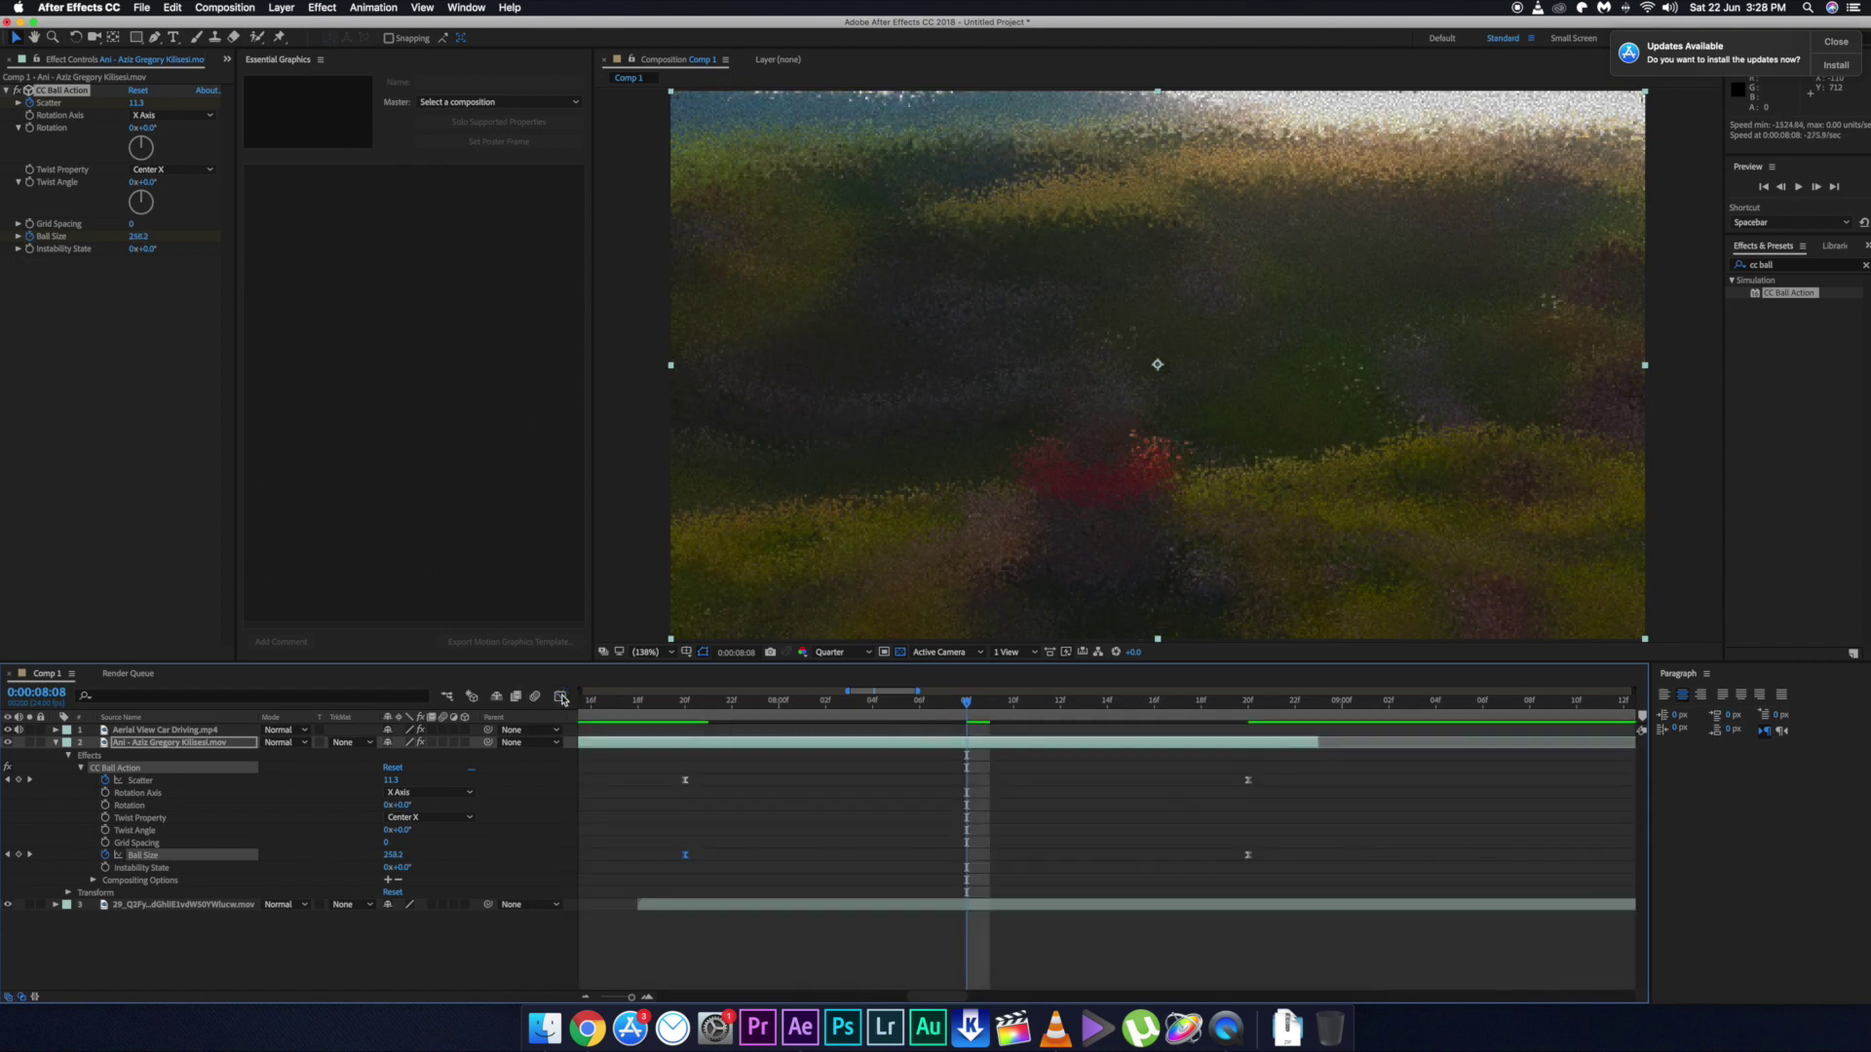
left_click_drag(689, 705, 634, 708)
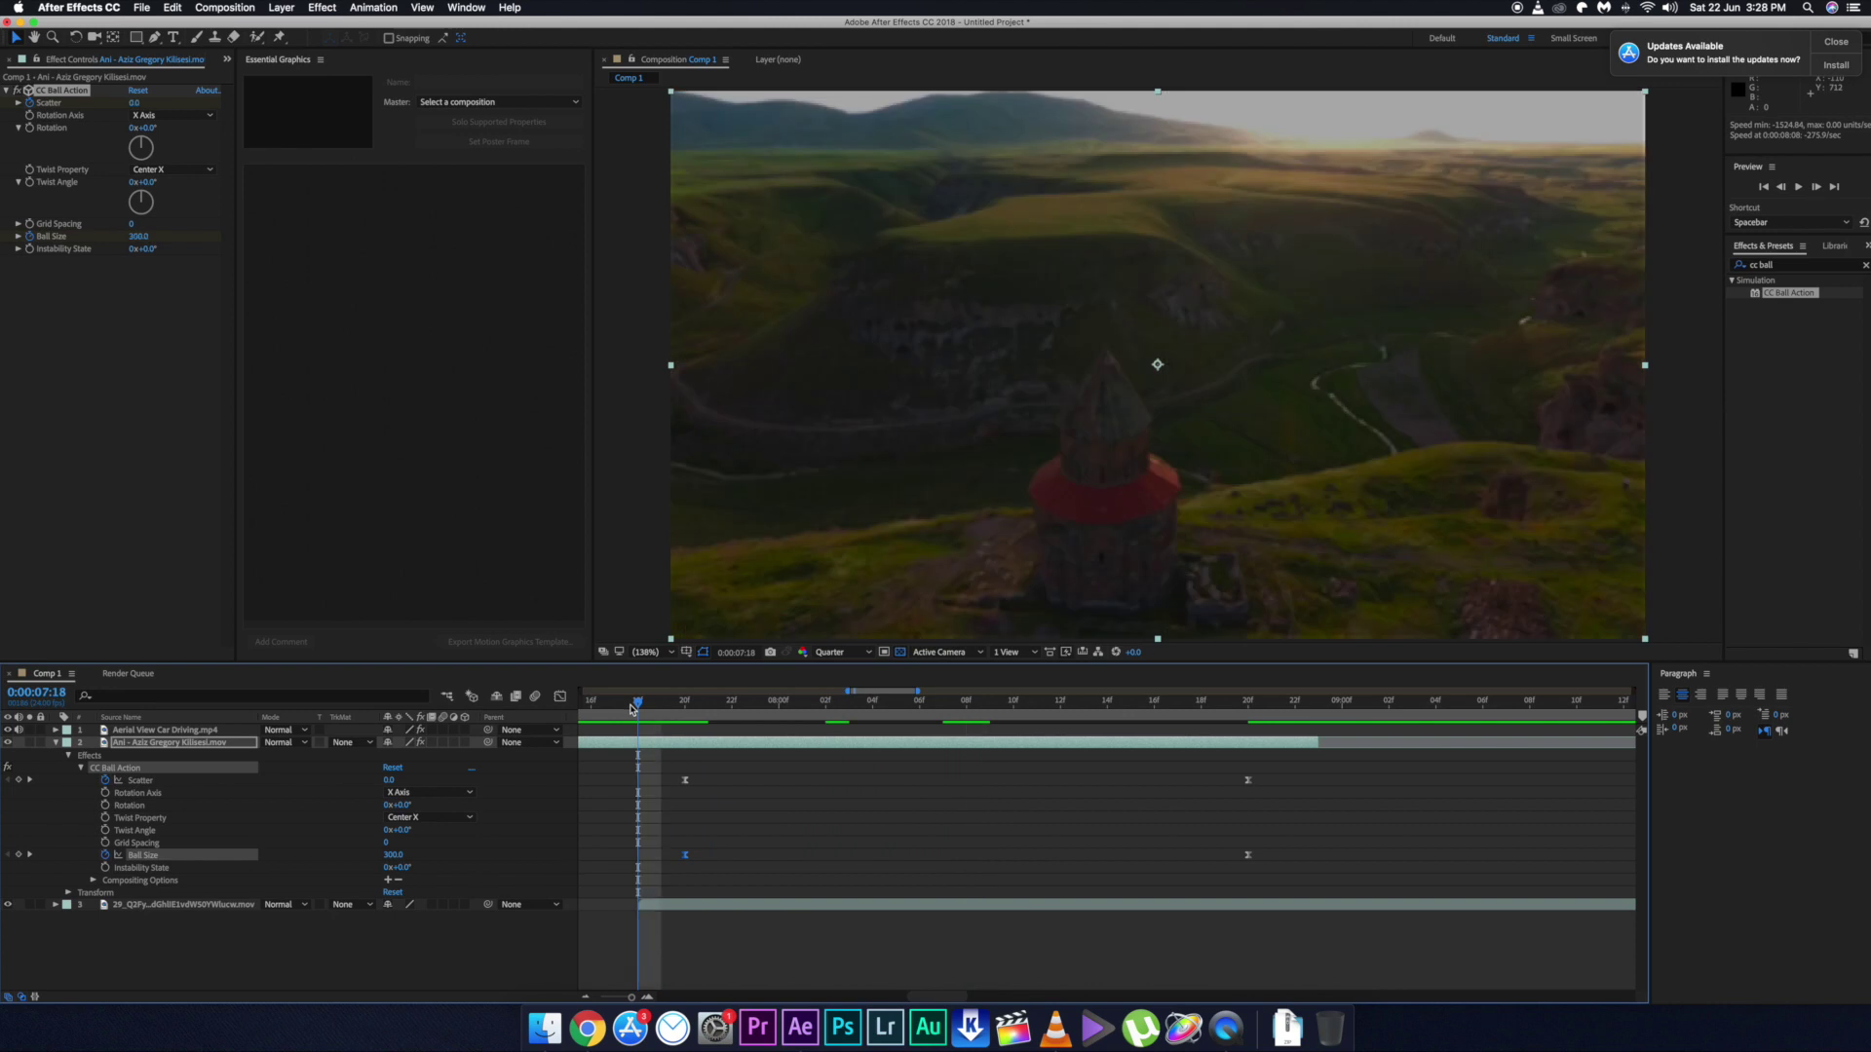
key("space")
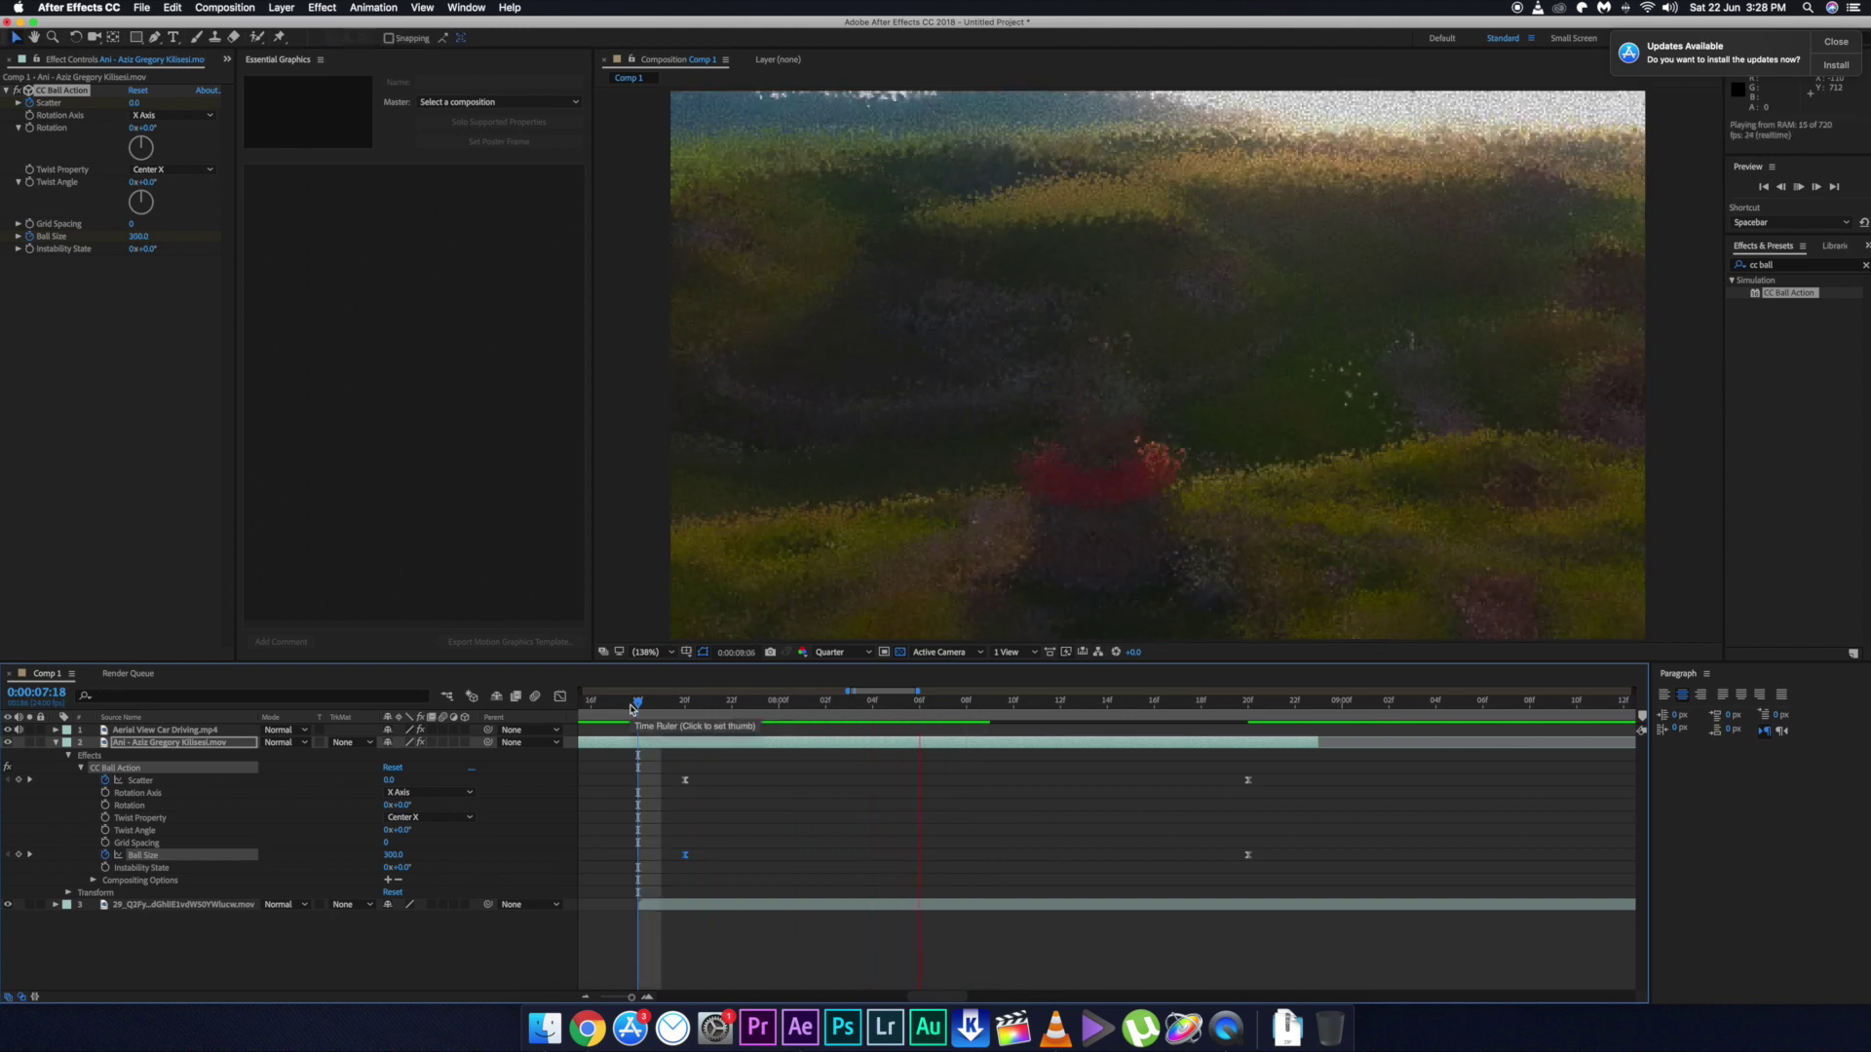
key("space")
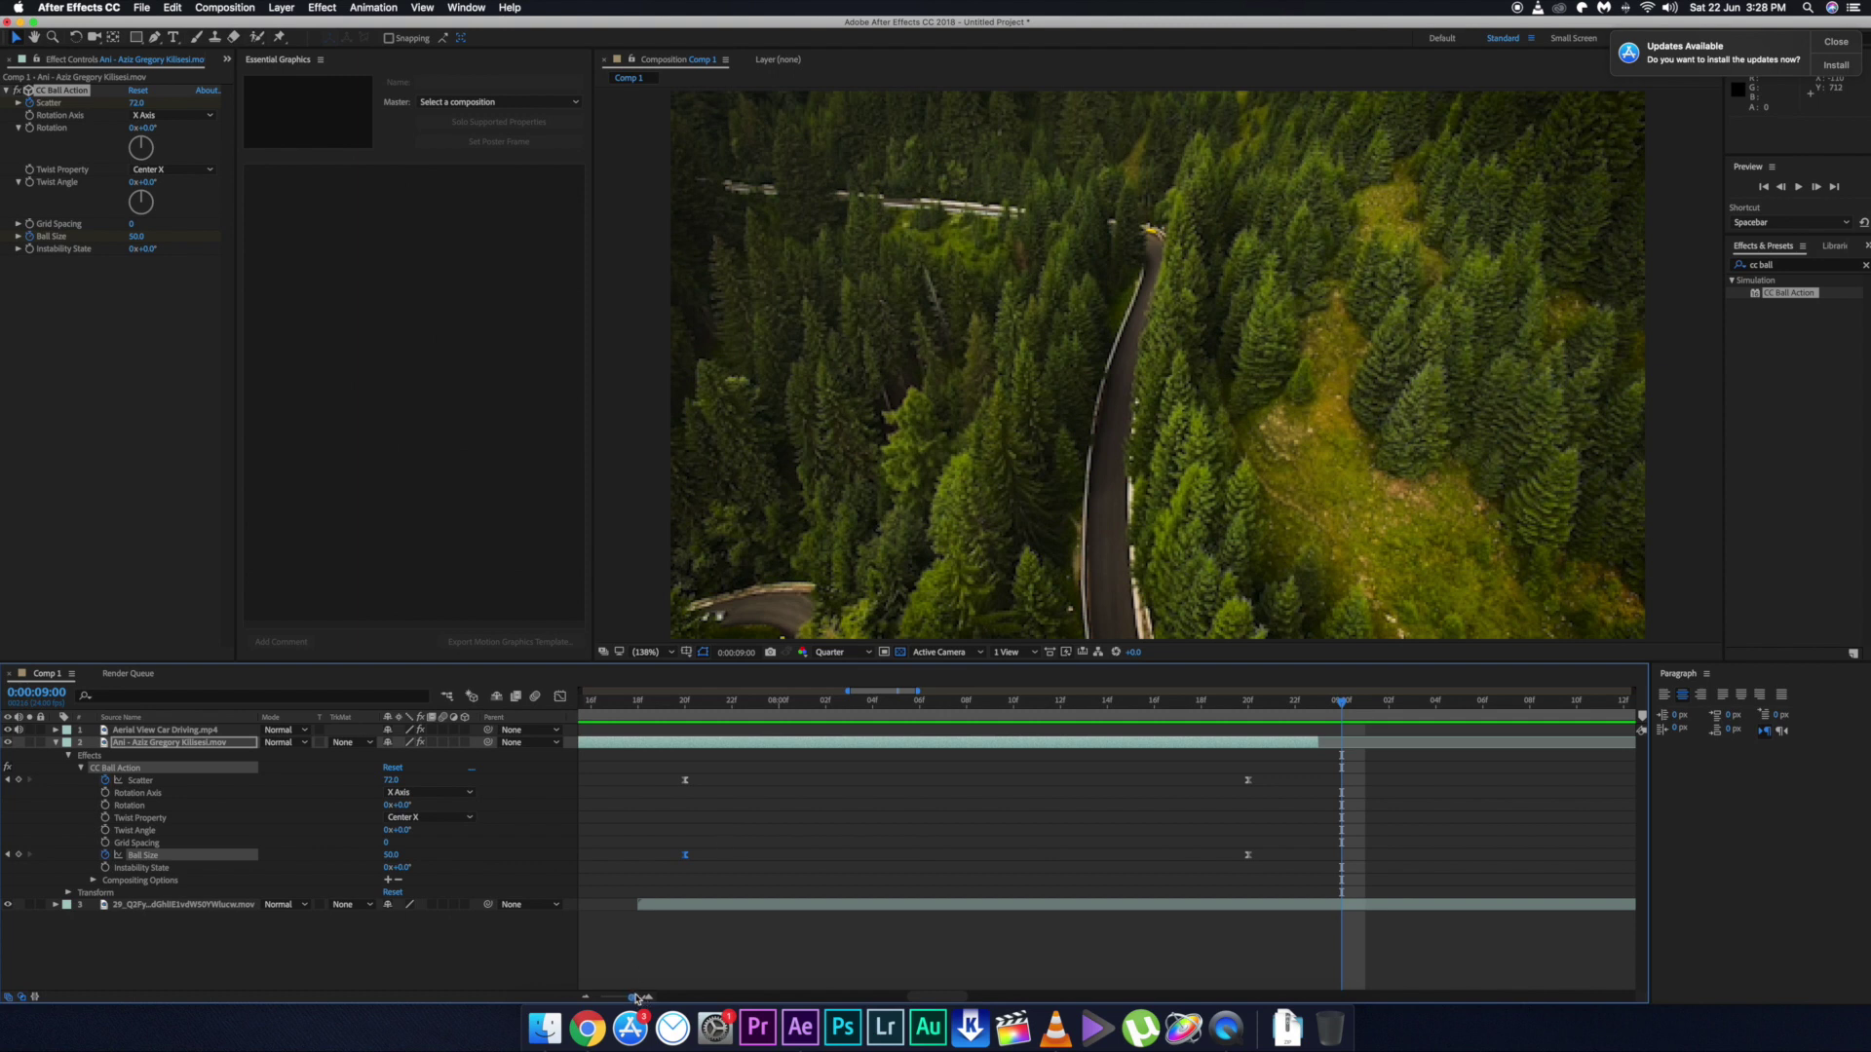
Step: Shift the Scatter and Ball Size keyframes near 9s slightly earlier on the timeline
left_click_drag(636, 997, 605, 998)
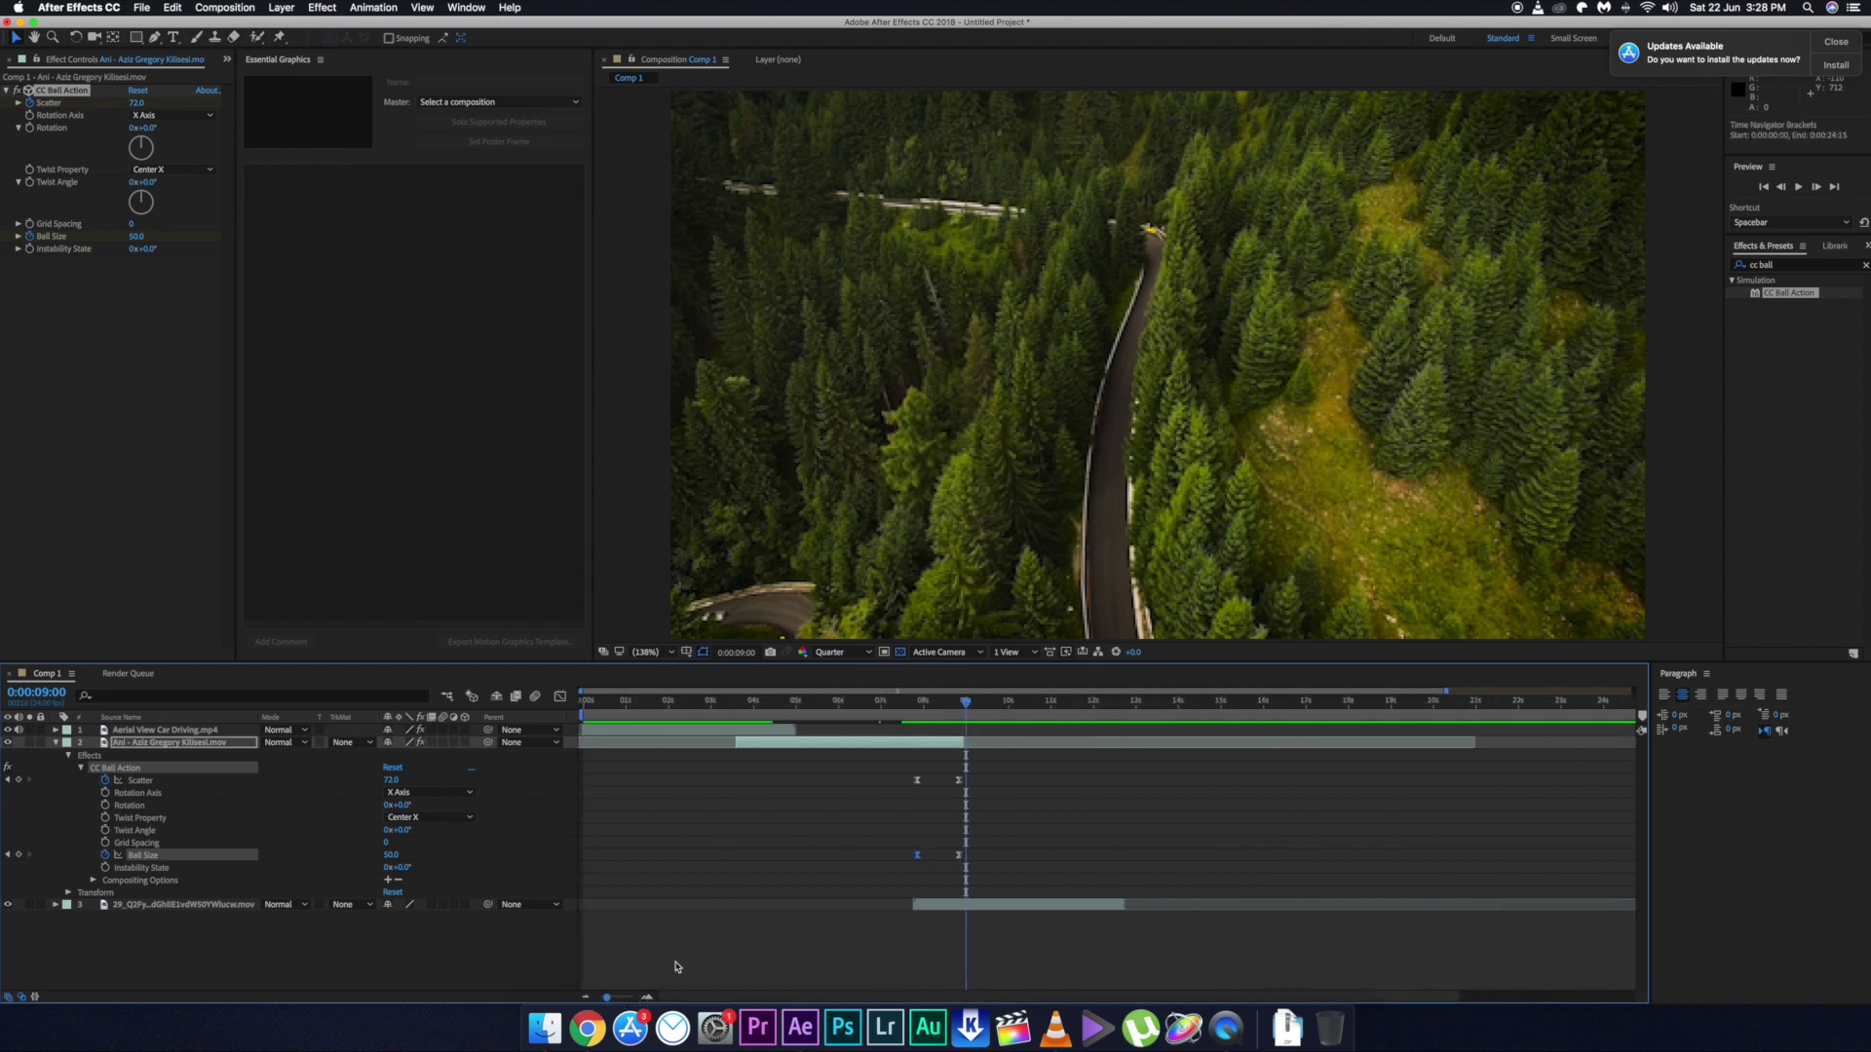
left_click_drag(987, 779, 941, 863)
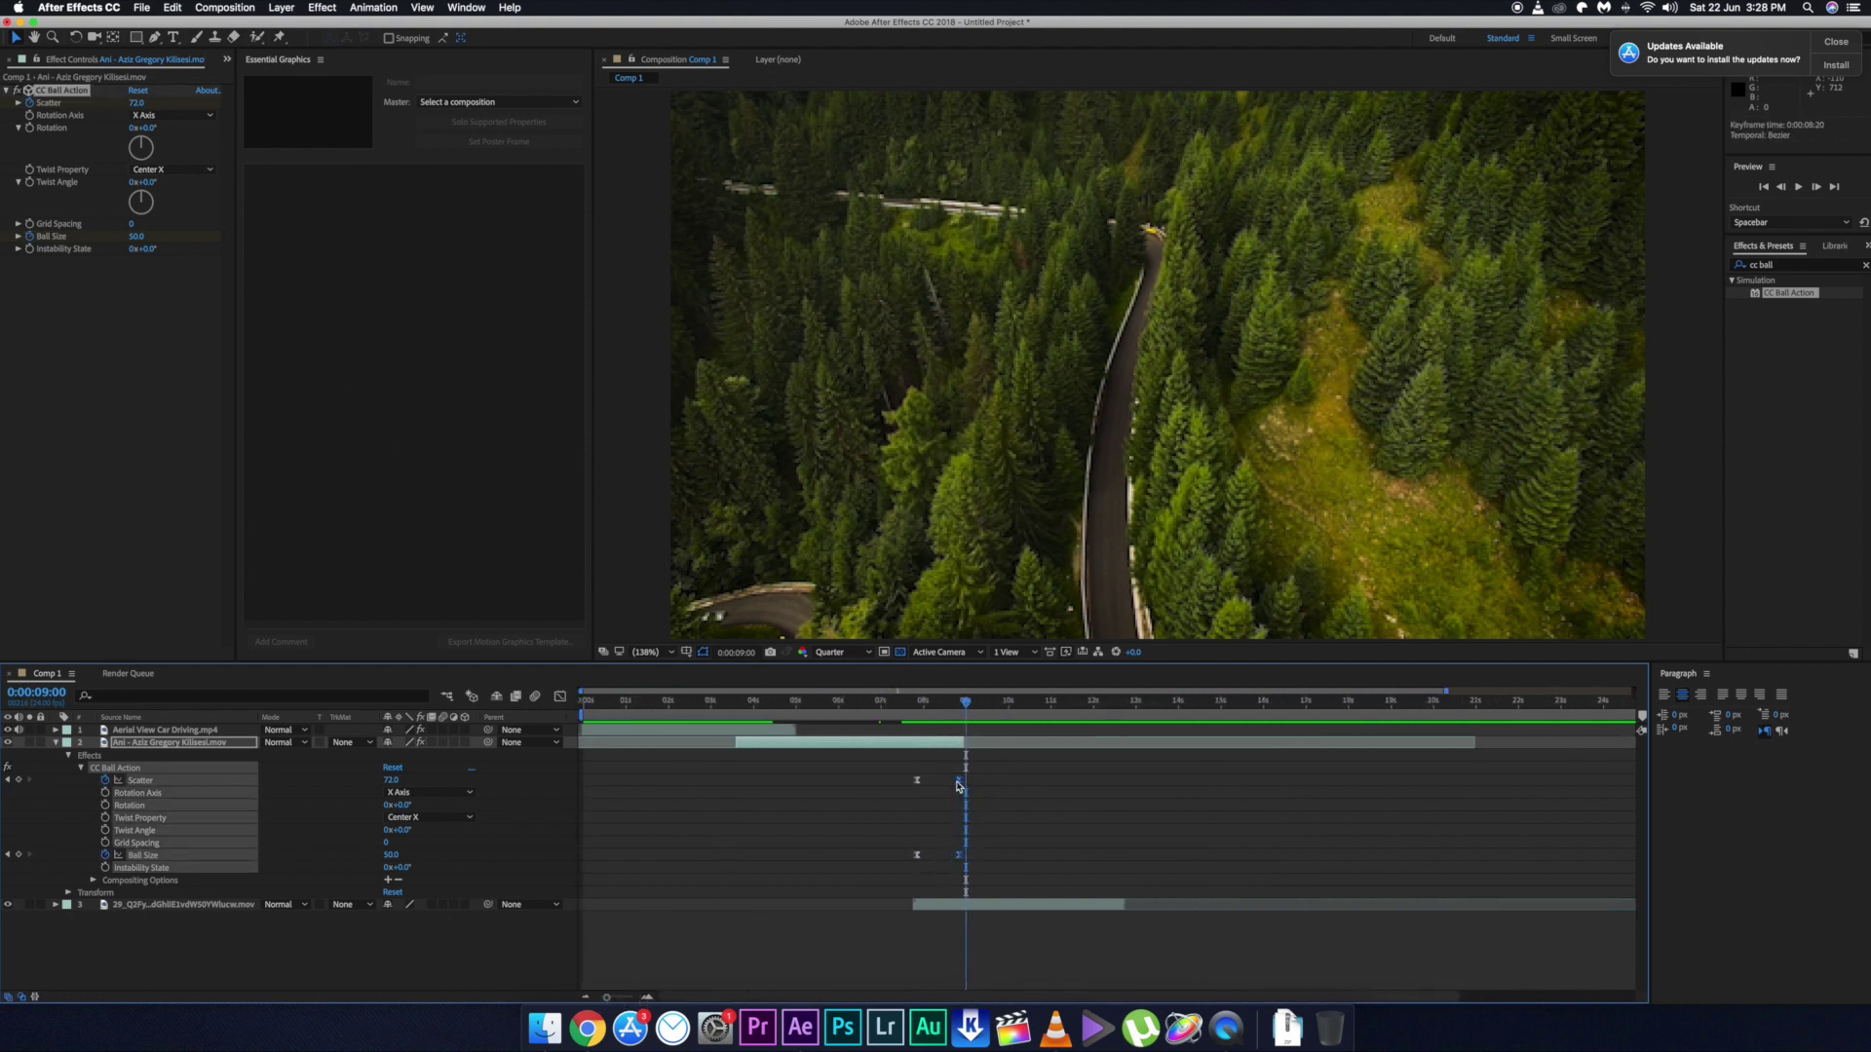
left_click_drag(959, 785, 950, 783)
Step: Preview the ball dissolve from 0:00:07:06, then dismiss the updates notification
left_click(904, 719)
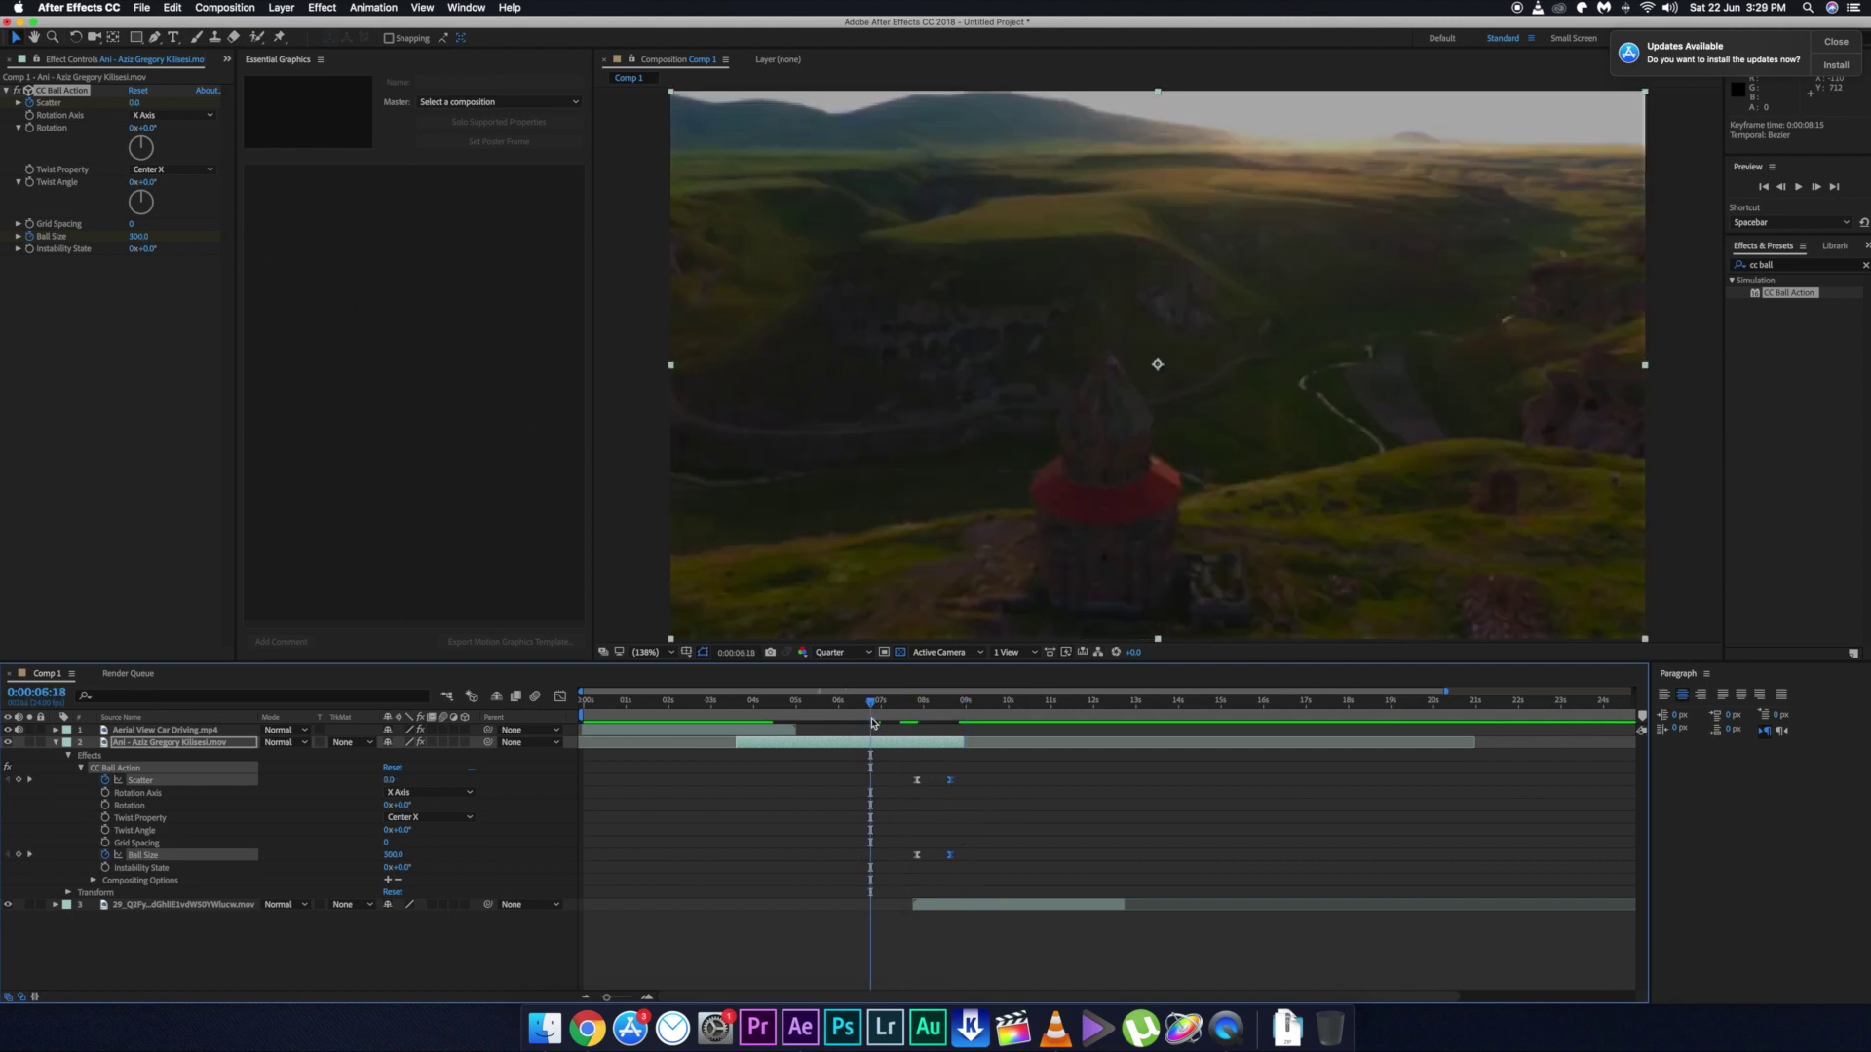
key("space")
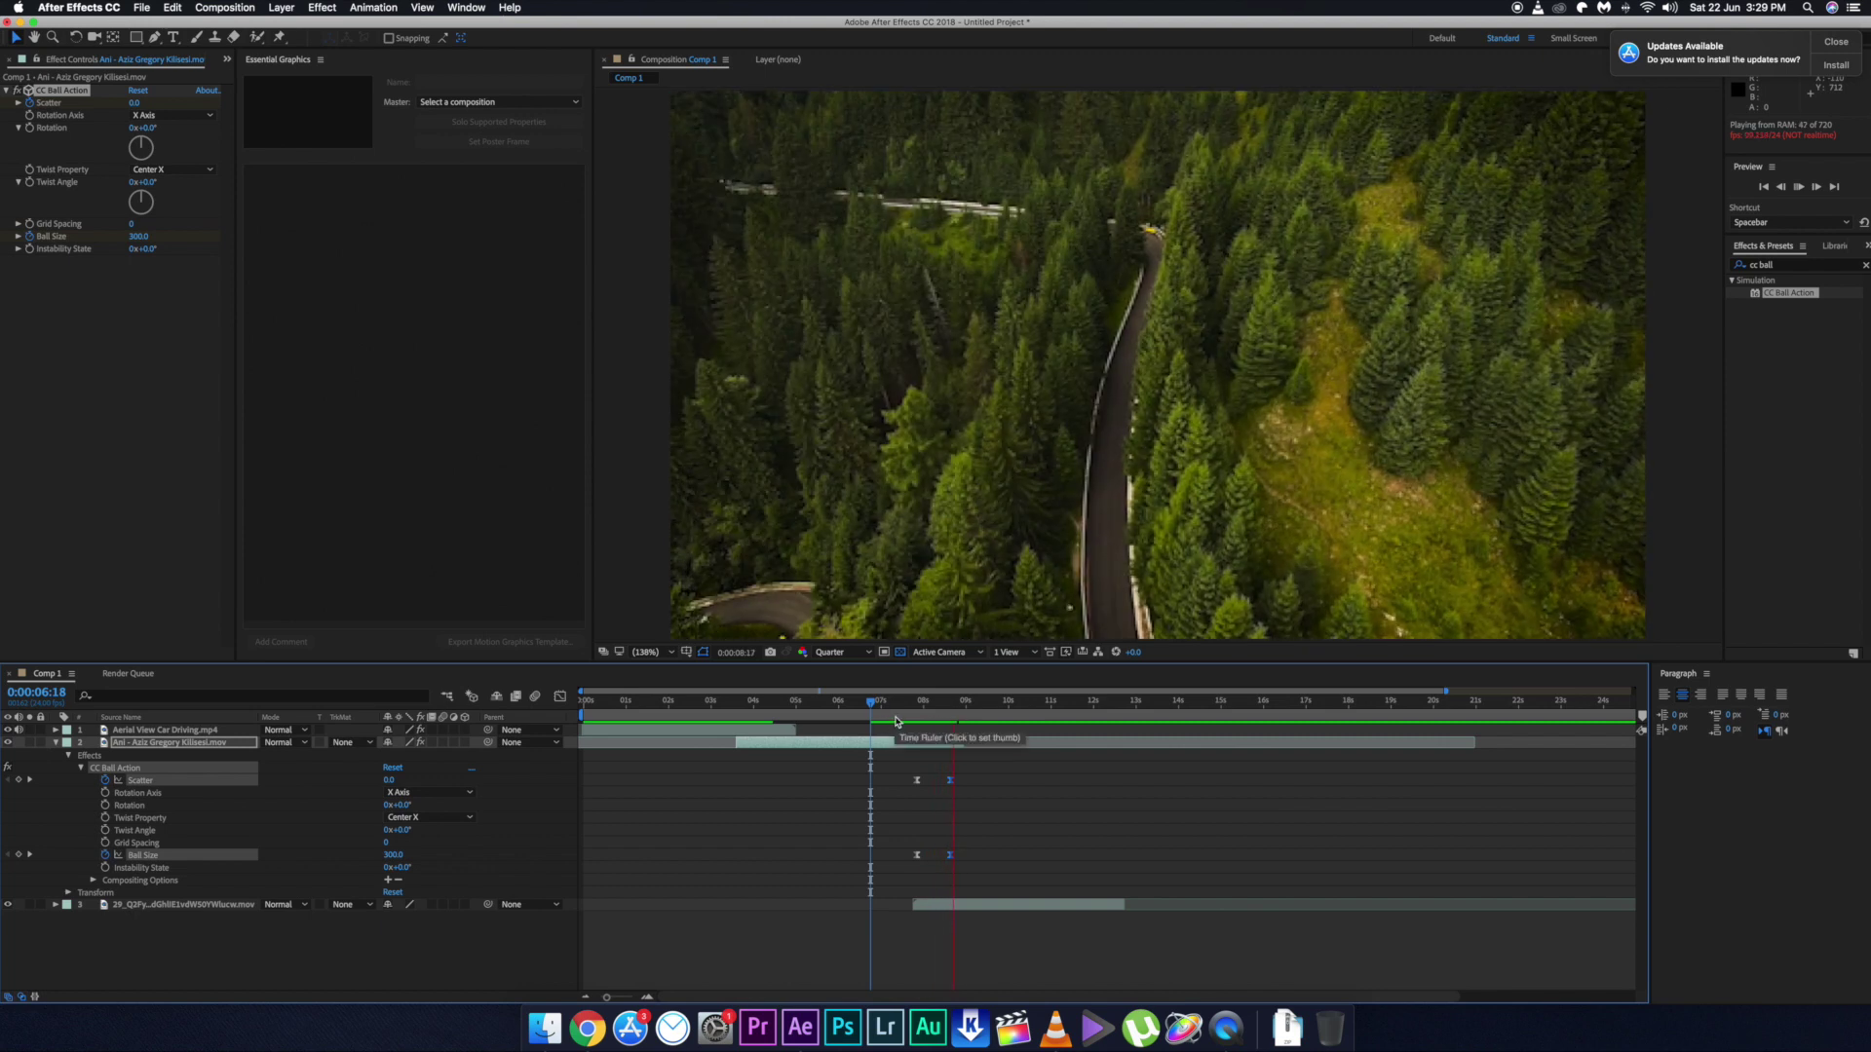
left_click(892, 721)
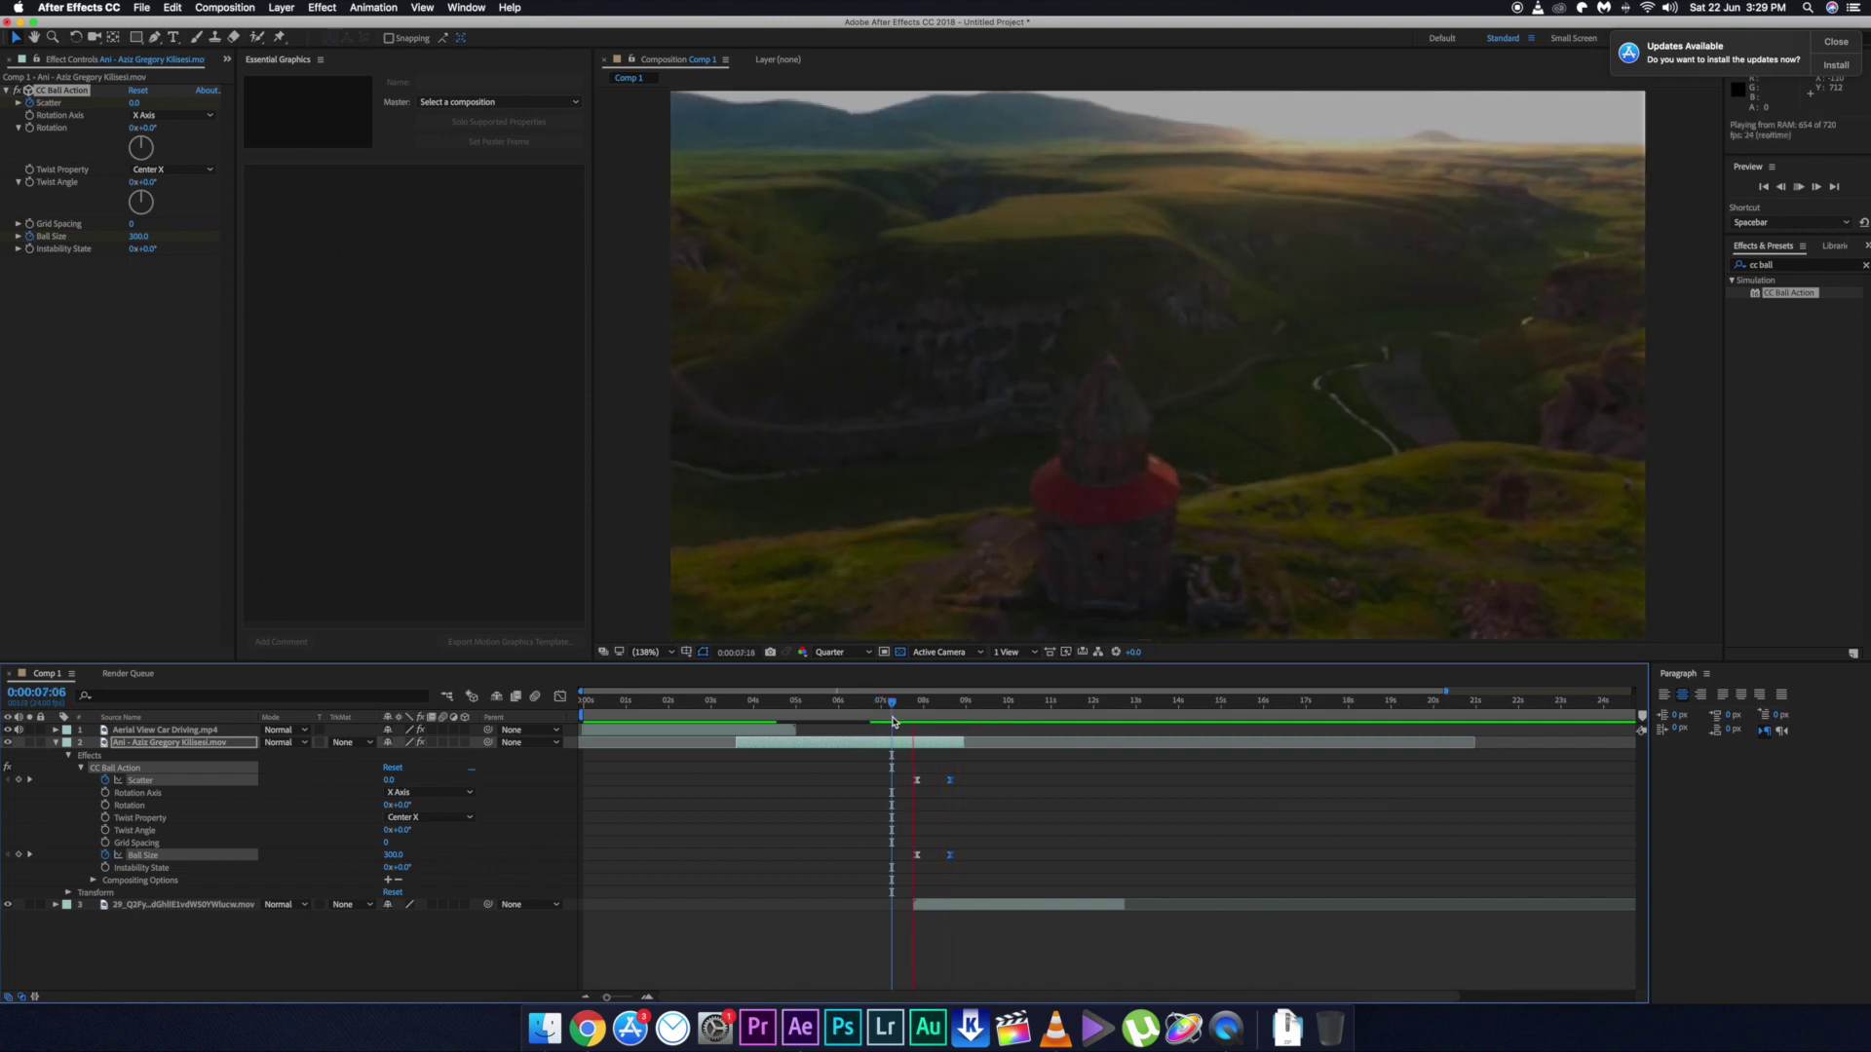
key("space")
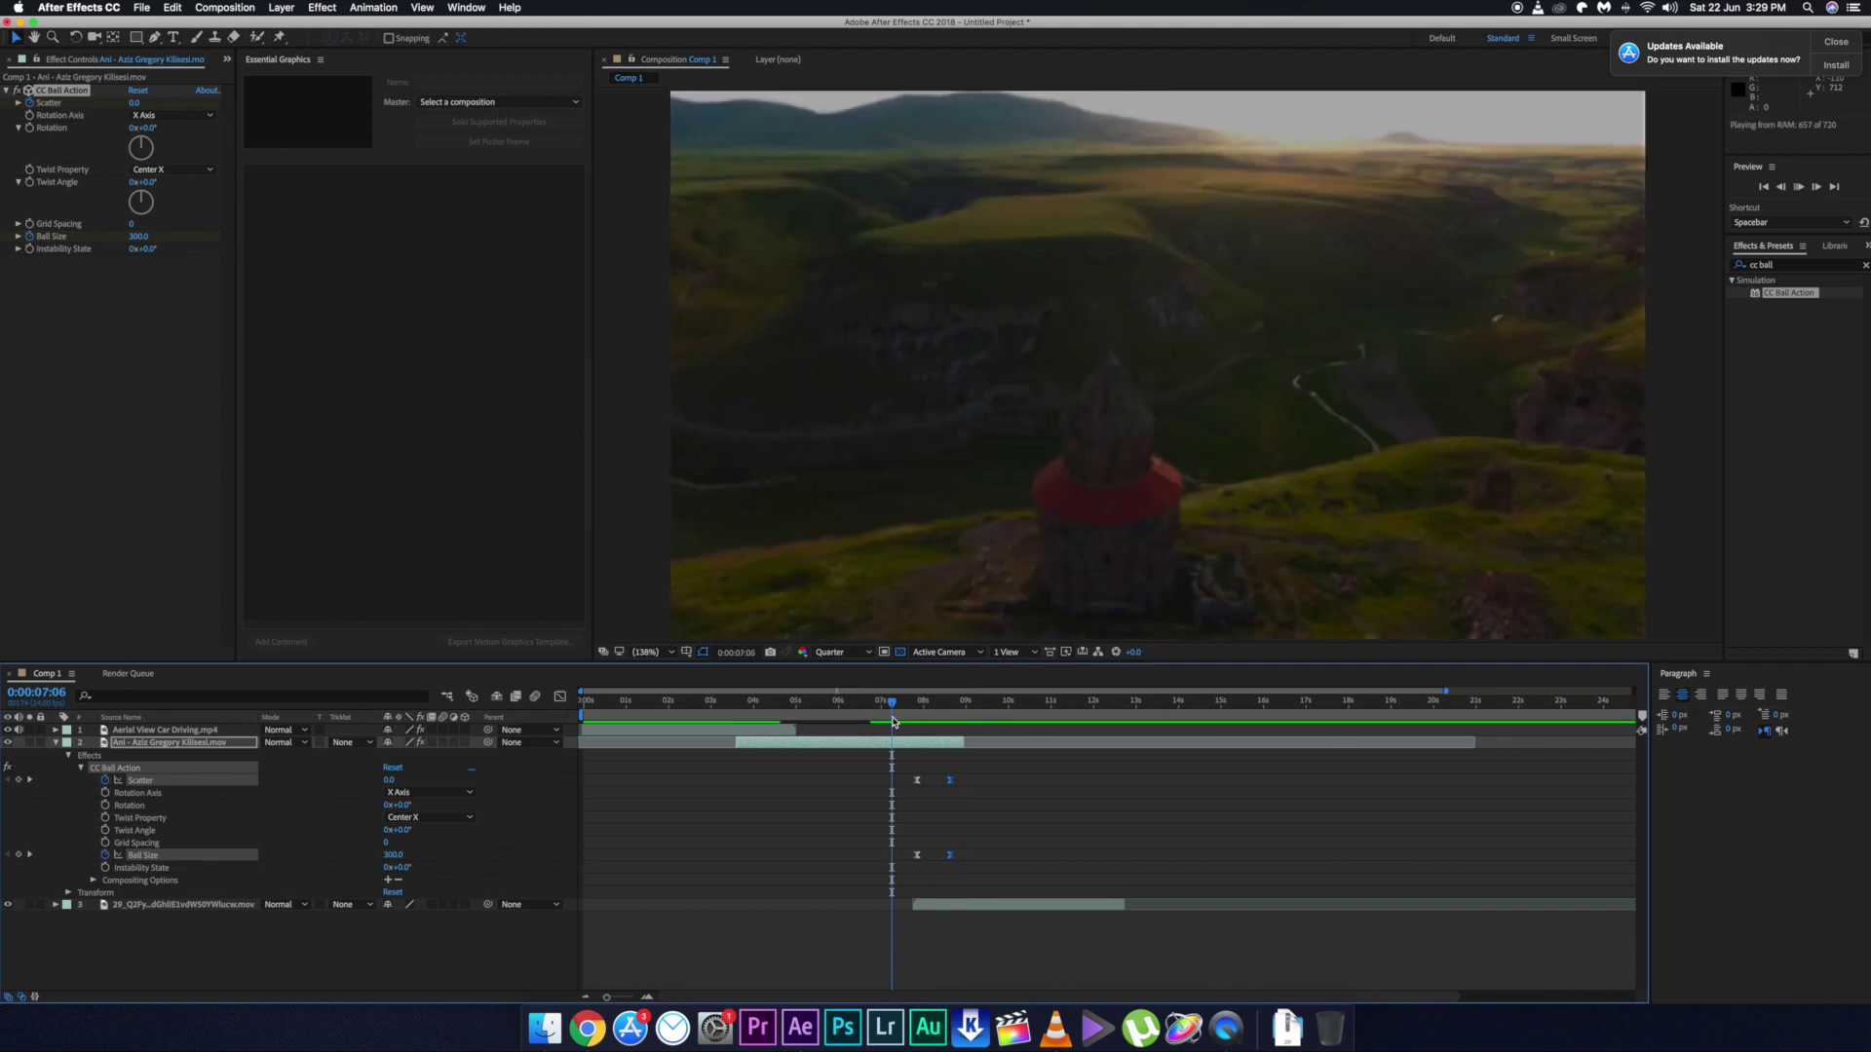
key("space")
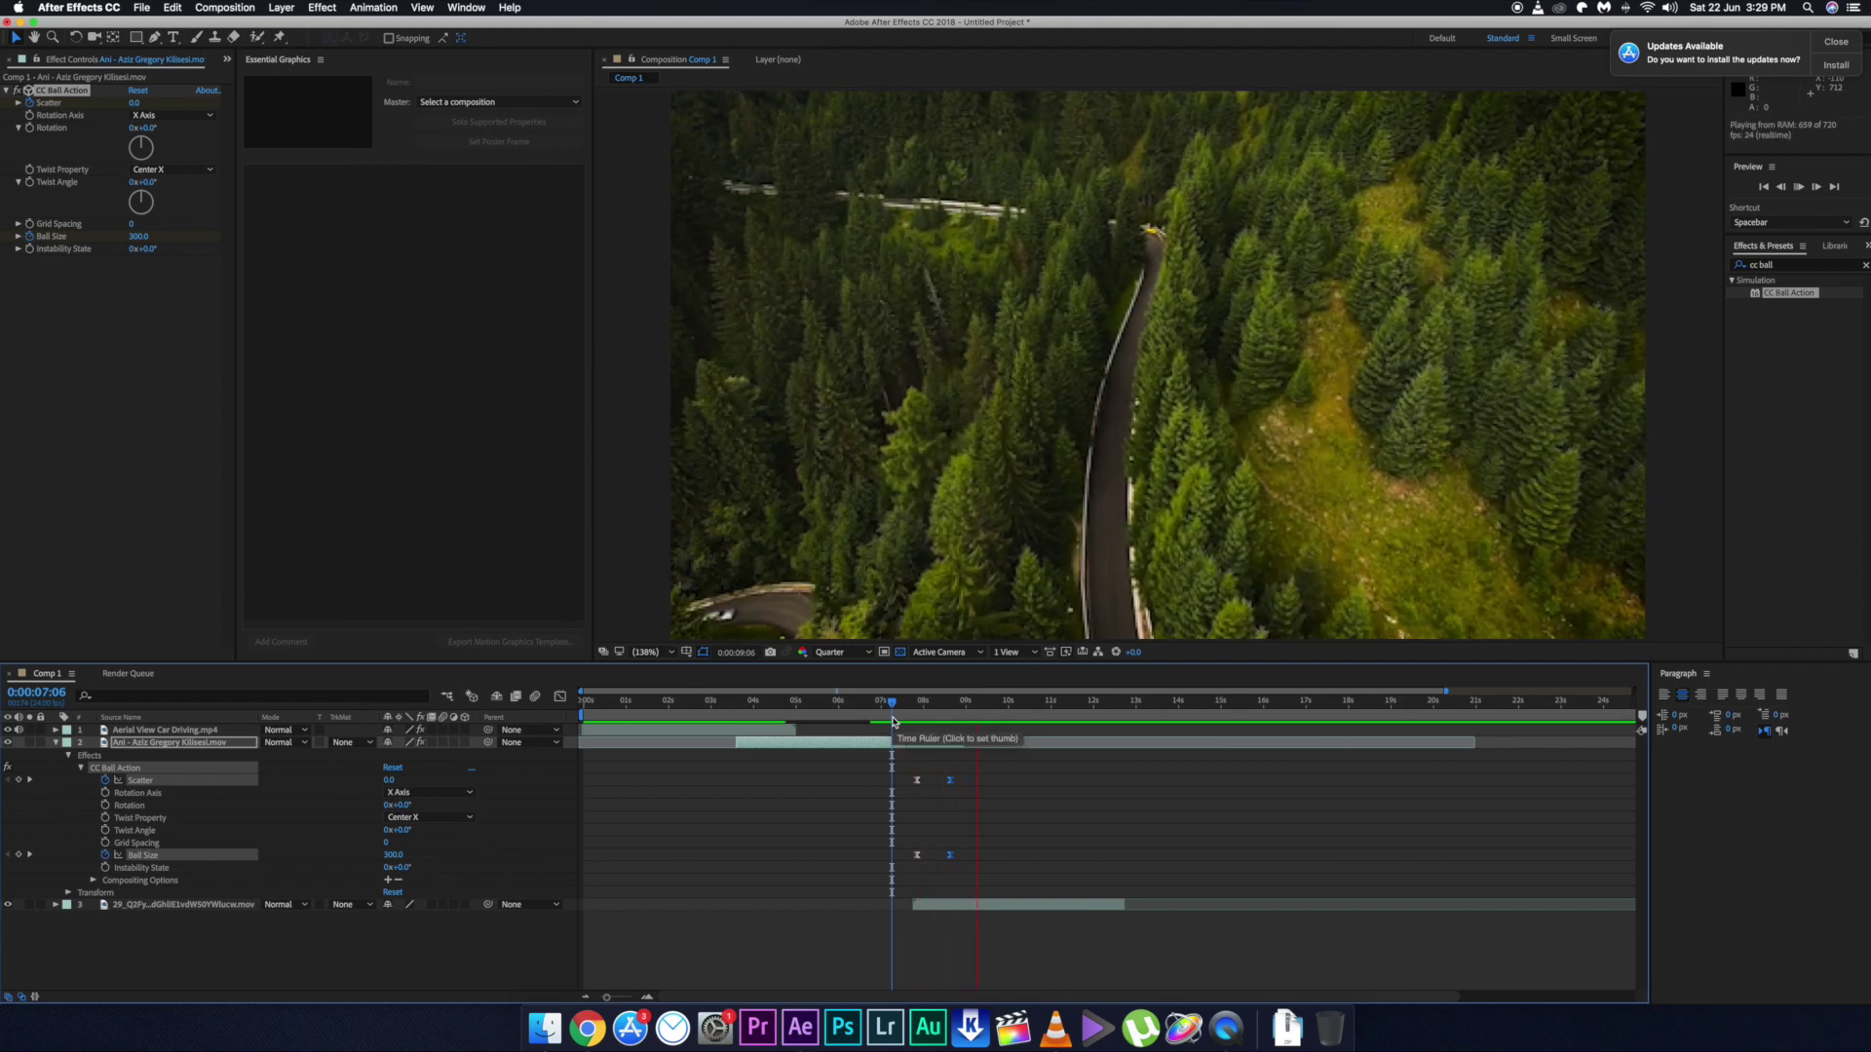
key("space")
key("space")
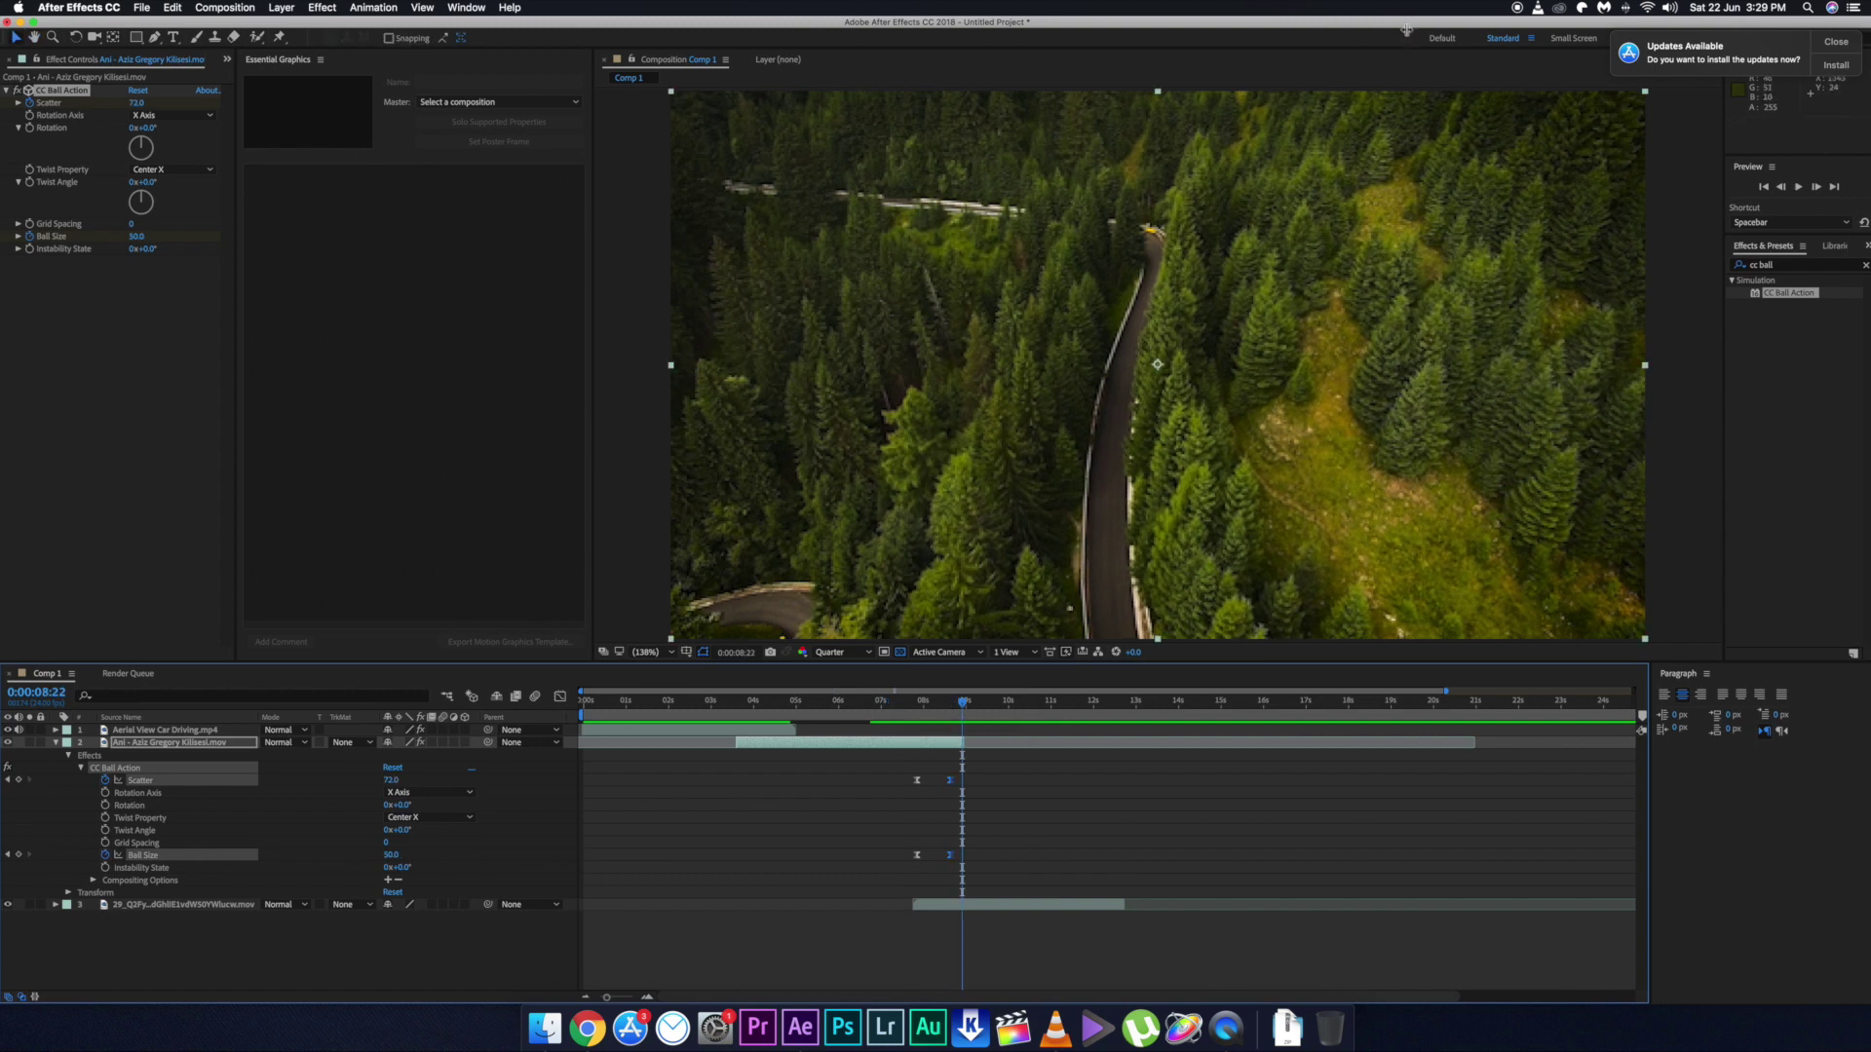
left_click(1840, 42)
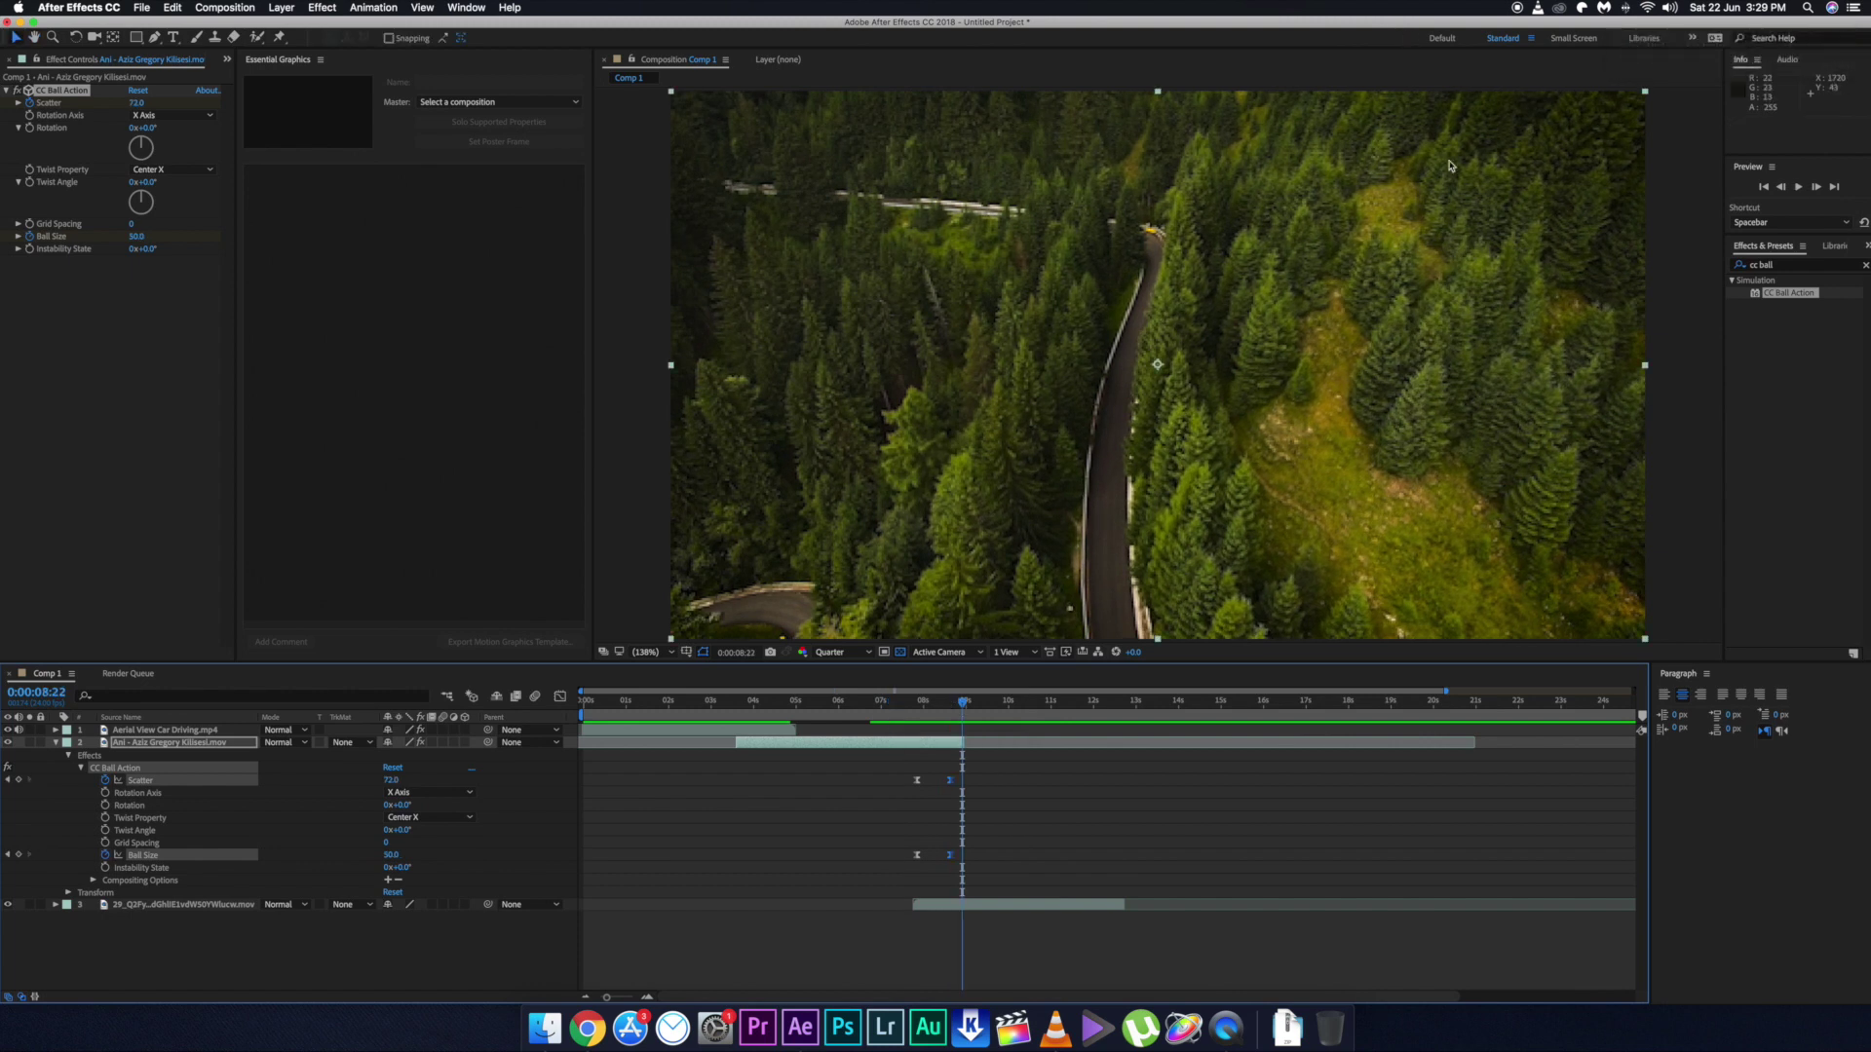